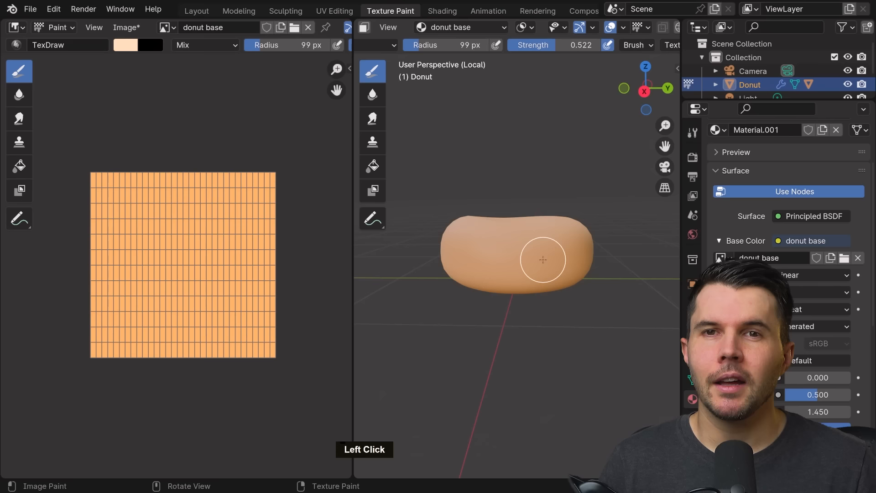
Step: Paint a pale cream band along the donut's side in overlapping strokes with the TexDraw brush
{"action": "mouse_move", "coordinate": [542, 258]}
{"action": "left_mouse_down"}
{"action": "mouse_move", "coordinate": [466, 246]}
{"action": "mouse_move", "coordinate": [485, 256]}
{"action": "mouse_move", "coordinate": [587, 254]}
{"action": "left_mouse_up"}
{"action": "middle_click_drag", "start_coordinate": [587, 254], "coordinate": [466, 250]}
{"action": "mouse_move", "coordinate": [465, 250]}
{"action": "left_mouse_down"}
{"action": "mouse_move", "coordinate": [567, 256]}
{"action": "mouse_move", "coordinate": [507, 254]}
{"action": "mouse_move", "coordinate": [543, 260]}
{"action": "left_mouse_up"}
{"action": "middle_click_drag", "start_coordinate": [543, 260], "coordinate": [547, 256]}
{"action": "left_click_drag", "start_coordinate": [547, 255], "coordinate": [563, 248]}
{"action": "mouse_move", "coordinate": [563, 248]}
{"action": "middle_mouse_down"}
{"action": "mouse_move", "coordinate": [498, 254]}
{"action": "mouse_move", "coordinate": [524, 256]}
{"action": "middle_mouse_up"}
{"action": "left_click_drag", "start_coordinate": [525, 255], "coordinate": [553, 256]}
{"action": "middle_click_drag", "start_coordinate": [554, 256], "coordinate": [511, 256]}
{"action": "left_click_drag", "start_coordinate": [511, 256], "coordinate": [609, 249]}
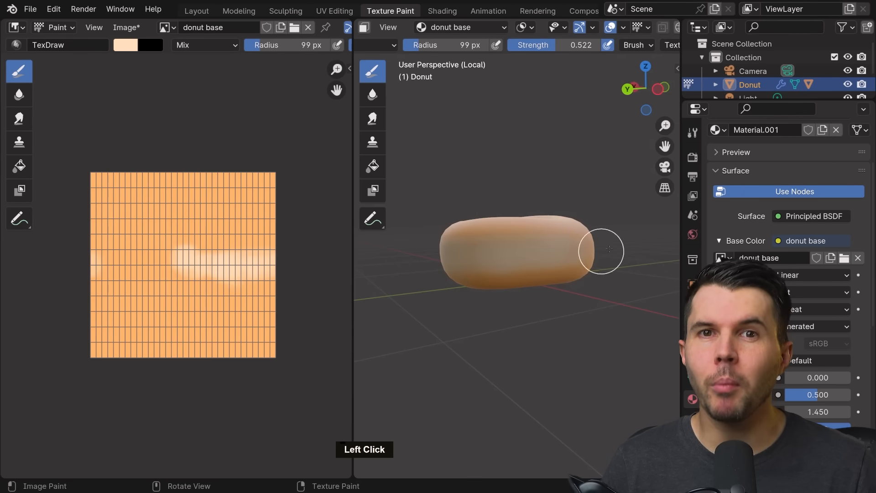
{"action": "middle_click_drag", "start_coordinate": [609, 250], "coordinate": [512, 259]}
{"action": "left_click_drag", "start_coordinate": [512, 258], "coordinate": [588, 254]}
{"action": "middle_click_drag", "start_coordinate": [589, 254], "coordinate": [555, 111]}
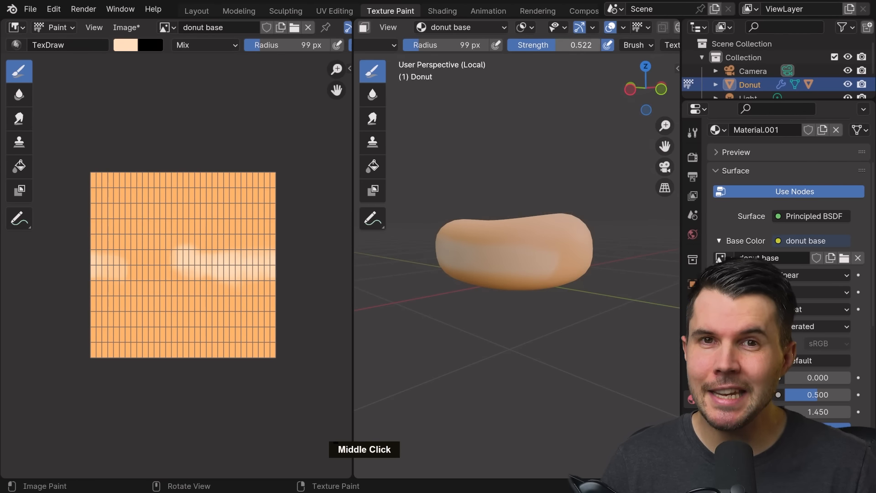
Step: Lower the brush strength and dab more pale spots along the donut's side band
{"action": "left_click_drag", "start_coordinate": [578, 45], "coordinate": [560, 45]}
{"action": "middle_click_drag", "start_coordinate": [492, 255], "coordinate": [615, 261]}
{"action": "left_click", "coordinate": [481, 255]}
{"action": "double_click", "coordinate": [497, 254]}
{"action": "mouse_move", "coordinate": [497, 254]}
{"action": "middle_mouse_down"}
{"action": "mouse_move", "coordinate": [561, 250]}
{"action": "mouse_move", "coordinate": [485, 257]}
{"action": "mouse_move", "coordinate": [512, 307]}
{"action": "mouse_move", "coordinate": [563, 254]}
{"action": "middle_mouse_up"}
{"action": "left_click", "coordinate": [561, 251]}
{"action": "left_click", "coordinate": [563, 254]}
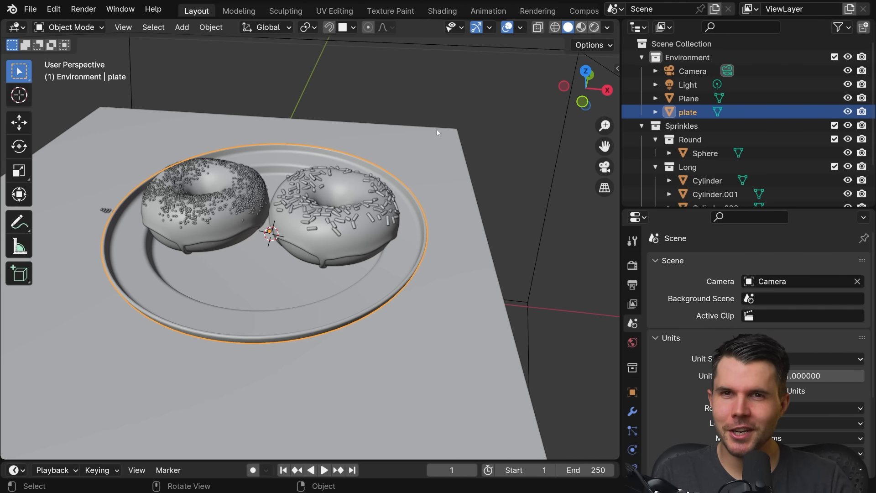
Step: Delete the existing plate object from under the donuts
{"action": "mouse_move", "coordinate": [370, 273]}
{"action": "middle_mouse_down"}
{"action": "mouse_move", "coordinate": [366, 281]}
{"action": "mouse_move", "coordinate": [376, 240]}
{"action": "mouse_move", "coordinate": [372, 269]}
{"action": "mouse_move", "coordinate": [389, 291]}
{"action": "mouse_move", "coordinate": [368, 276]}
{"action": "middle_mouse_up"}
{"action": "scroll", "coordinate": [371, 269], "scroll_direction": "up", "scroll_amount": 4}
{"action": "middle_click_drag", "start_coordinate": [367, 276], "coordinate": [384, 281], "text": "shift"}
{"action": "scroll", "coordinate": [383, 281], "scroll_direction": "down", "scroll_amount": 2}
{"action": "middle_click_drag", "start_coordinate": [383, 282], "coordinate": [398, 287]}
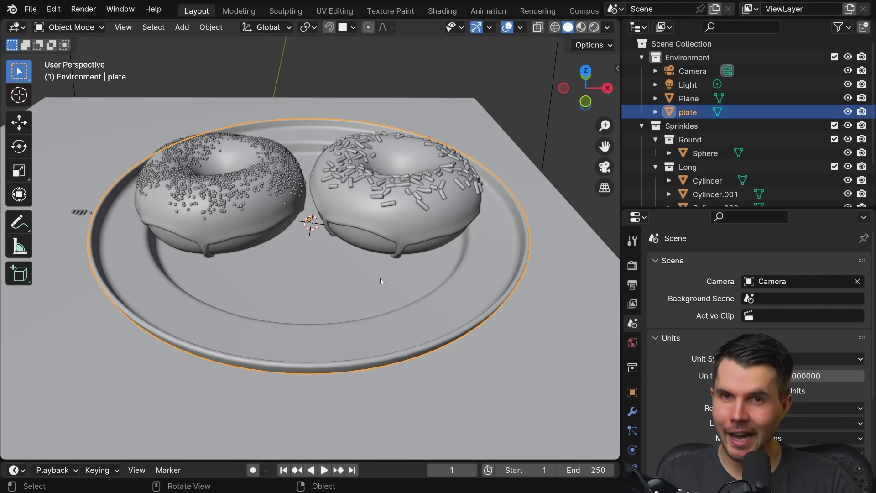
{"action": "key", "text": "x"}
{"action": "left_click", "coordinate": [375, 252]}
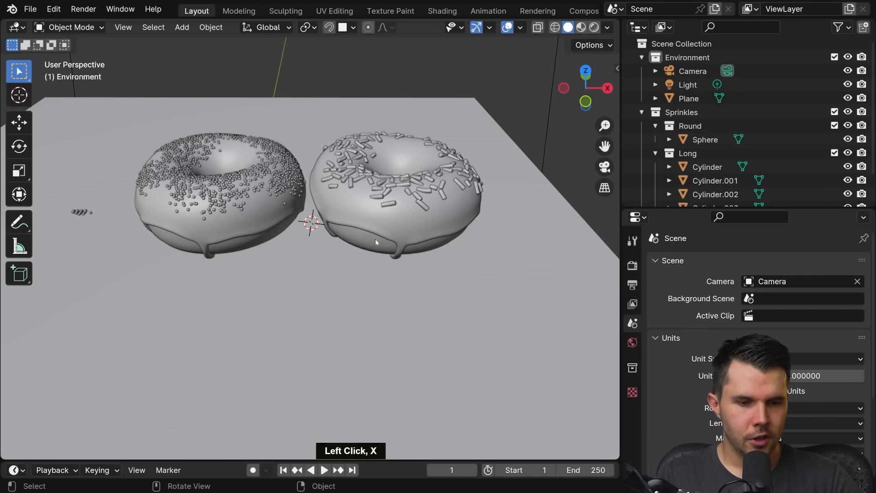
Step: Split the 3D viewport vertically into two areas and turn the new one into an Image Editor
{"action": "right_click", "coordinate": [360, 20]}
{"action": "left_click", "coordinate": [322, 37]}
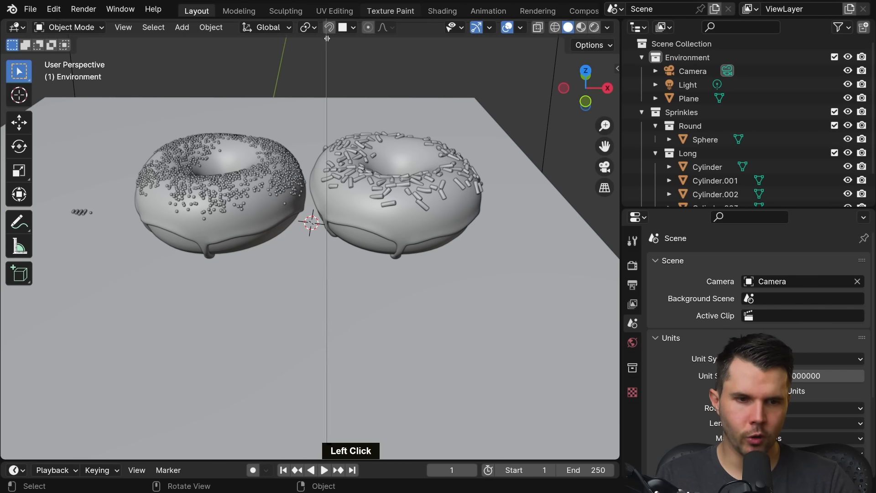
{"action": "left_click", "coordinate": [321, 42]}
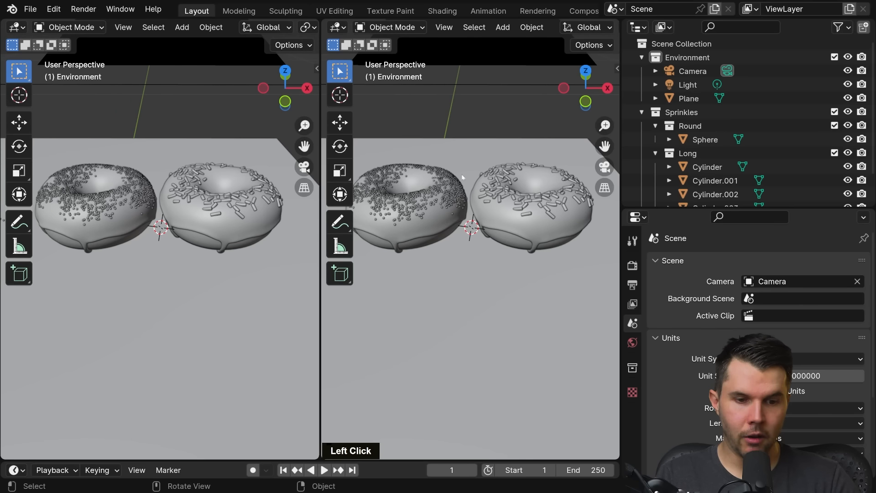
{"action": "left_click", "coordinate": [338, 27]}
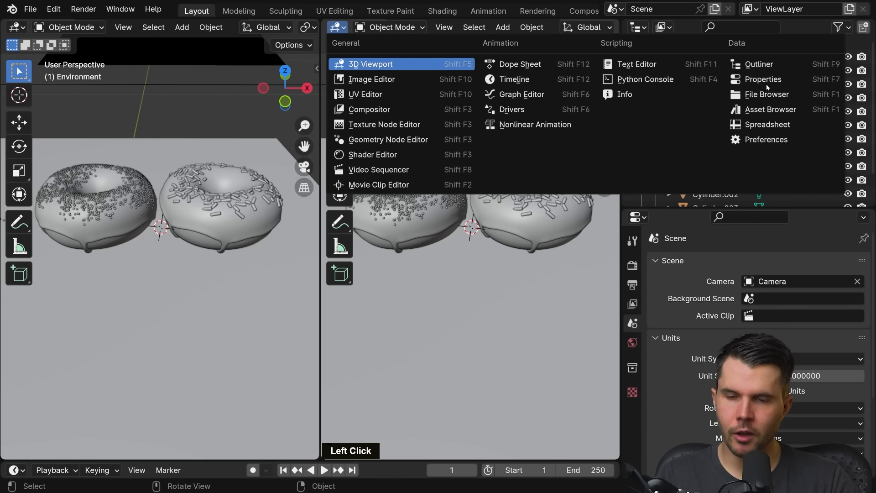
{"action": "left_click", "coordinate": [391, 83]}
Step: Open the plate reference image PlateCeramic001_Preview2.png in the Image Editor
{"action": "left_click", "coordinate": [445, 28]}
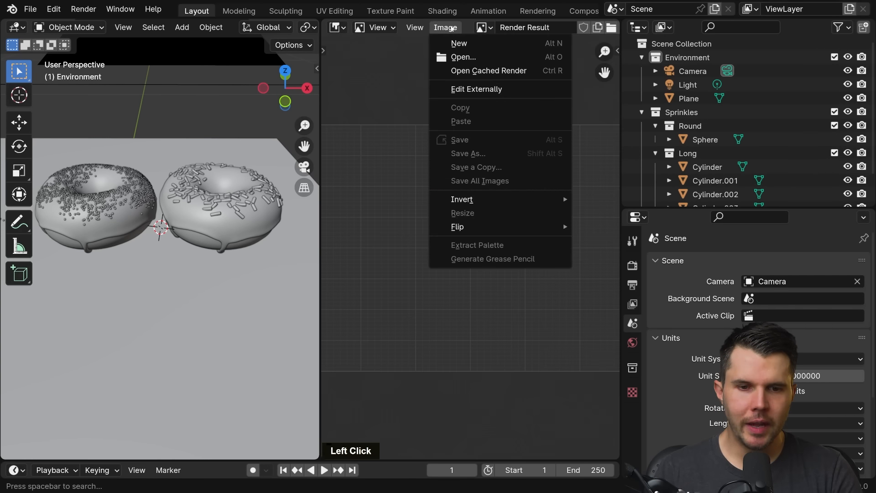
{"action": "left_click", "coordinate": [463, 58]}
{"action": "left_click", "coordinate": [158, 413]}
{"action": "left_click", "coordinate": [693, 205]}
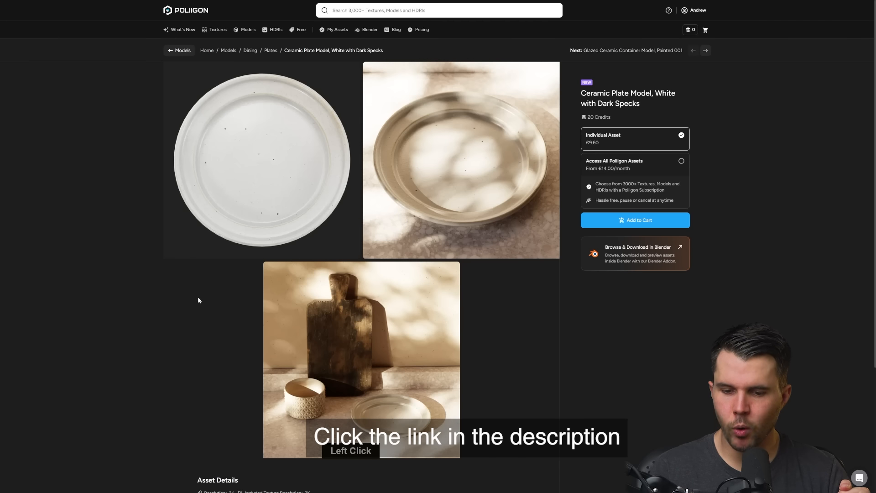
Step: Enlarge the angled preview picture on Poliigon's ceramic plate page and save that image
{"action": "double_click", "coordinate": [401, 192]}
{"action": "right_click", "coordinate": [401, 191]}
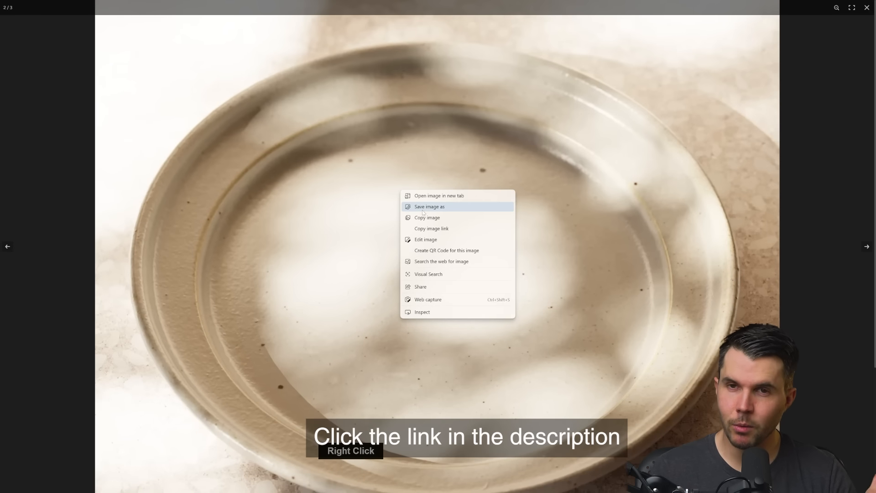
{"action": "left_click", "coordinate": [423, 210]}
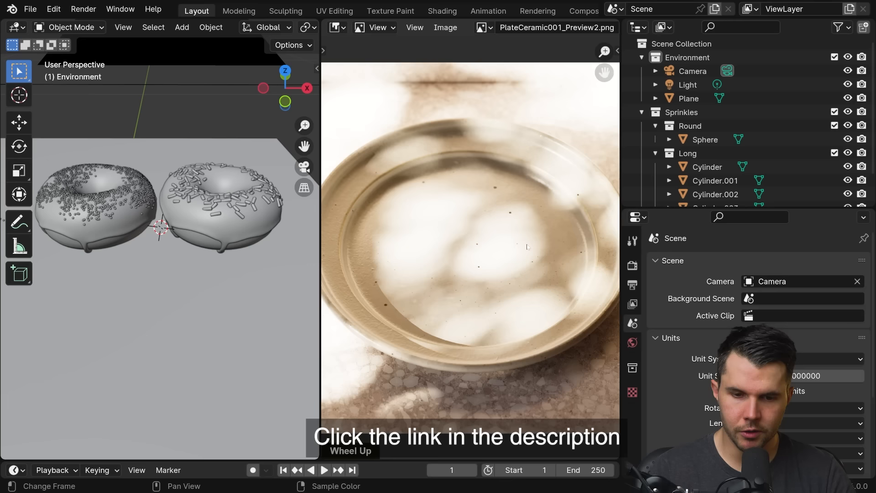
Step: Examine the shape of the rim and inner steps in the ceramic plate reference image
{"action": "scroll", "coordinate": [527, 246], "scroll_direction": "up", "scroll_amount": 2}
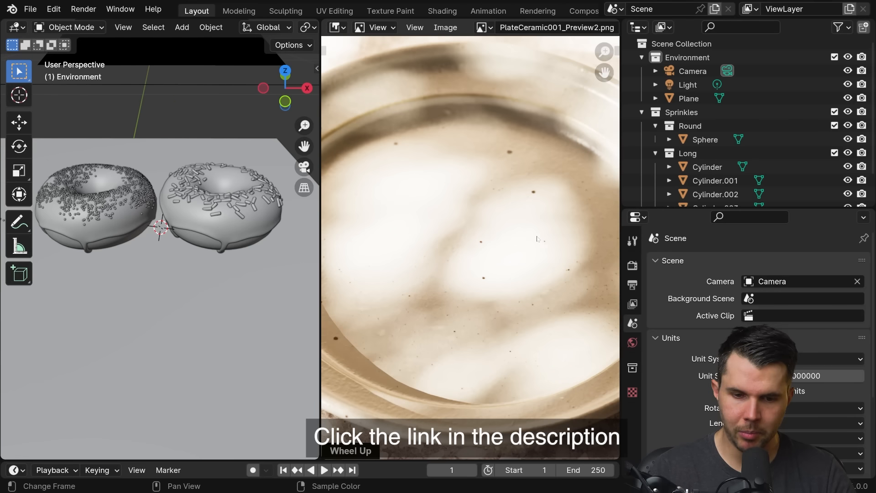
{"action": "scroll", "coordinate": [527, 246], "scroll_direction": "down", "scroll_amount": 1}
{"action": "mouse_move", "coordinate": [527, 247]}
{"action": "middle_mouse_down"}
{"action": "mouse_move", "coordinate": [472, 247]}
{"action": "mouse_move", "coordinate": [519, 240]}
{"action": "middle_mouse_up"}
{"action": "scroll", "coordinate": [472, 247], "scroll_direction": "down", "scroll_amount": 1}
{"action": "scroll", "coordinate": [472, 245], "scroll_direction": "up", "scroll_amount": 1}
{"action": "scroll", "coordinate": [471, 245], "scroll_direction": "down", "scroll_amount": 2}
{"action": "scroll", "coordinate": [519, 240], "scroll_direction": "up", "scroll_amount": 1}
{"action": "scroll", "coordinate": [519, 240], "scroll_direction": "down", "scroll_amount": 1}
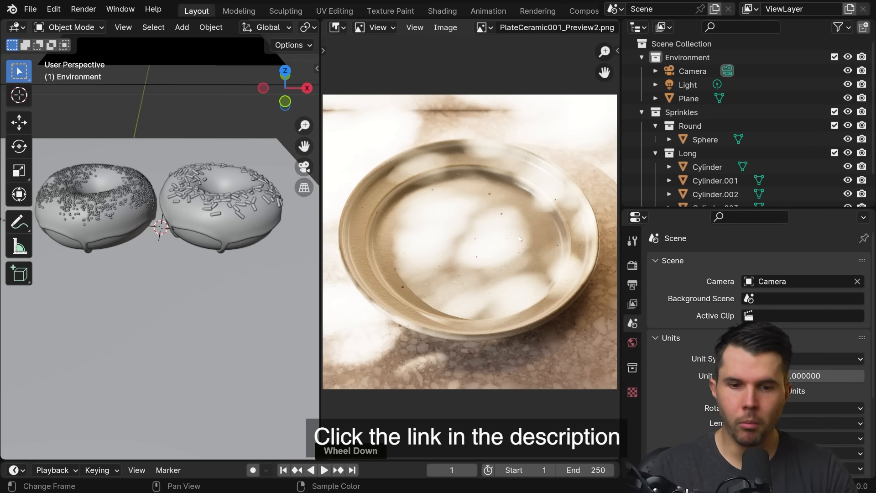
Step: Add a mesh circle at the 3D cursor under the donuts with a radius of 0.12 m
{"action": "middle_click_drag", "start_coordinate": [231, 223], "coordinate": [239, 226], "text": "shift"}
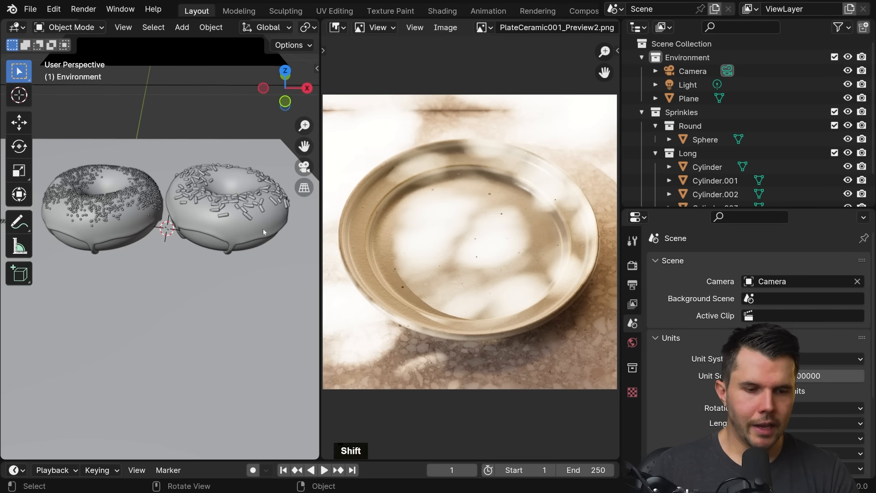
{"action": "key", "text": "shift+a"}
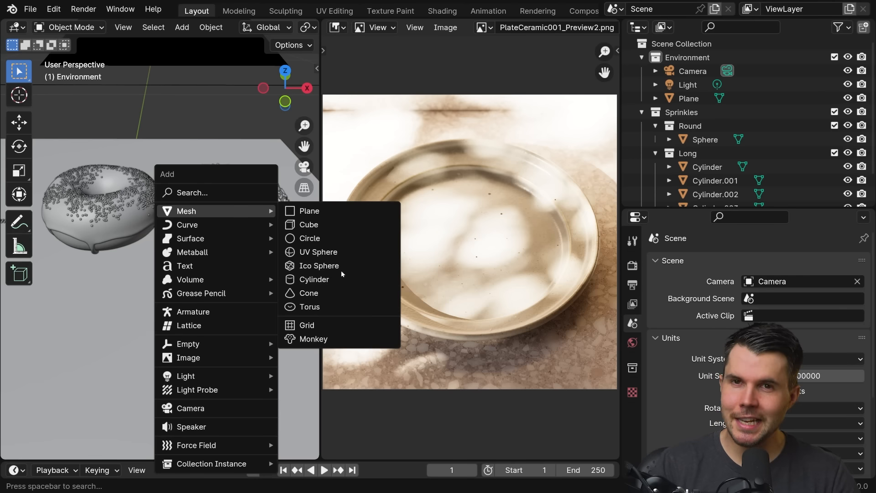
{"action": "left_click", "coordinate": [327, 243]}
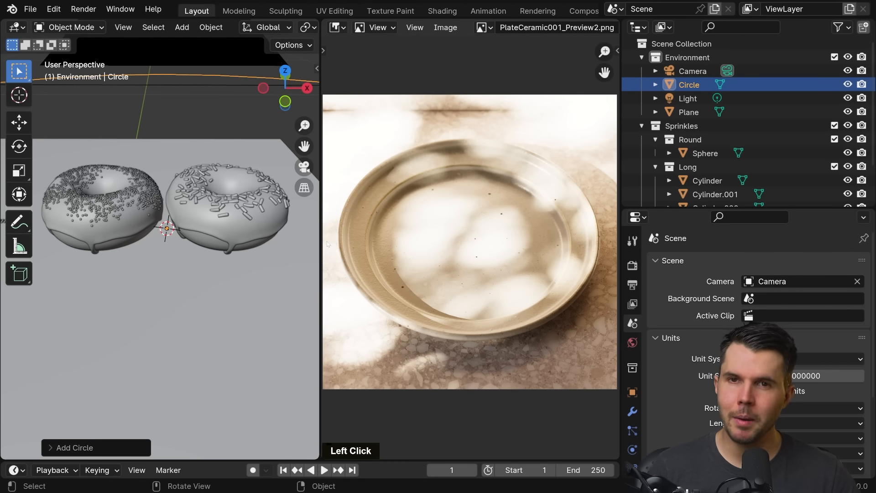
{"action": "left_click", "coordinate": [96, 445]}
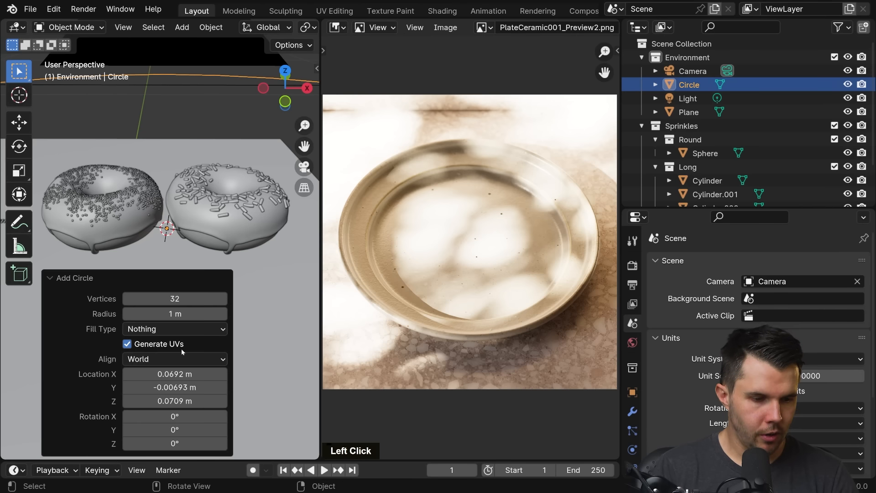
{"action": "mouse_move", "coordinate": [175, 313]}
{"action": "left_mouse_down"}
{"action": "mouse_move", "coordinate": [154, 315]}
{"action": "mouse_move", "coordinate": [180, 315]}
{"action": "left_mouse_up"}
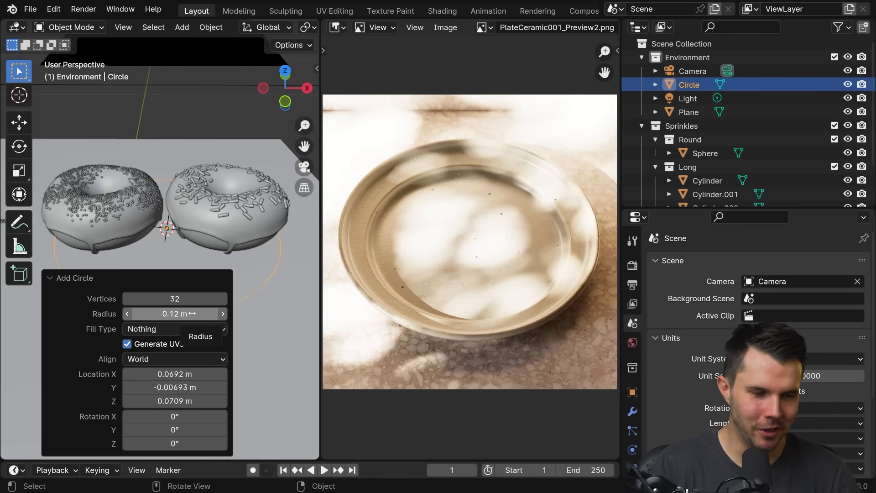
{"action": "left_click", "coordinate": [181, 284]}
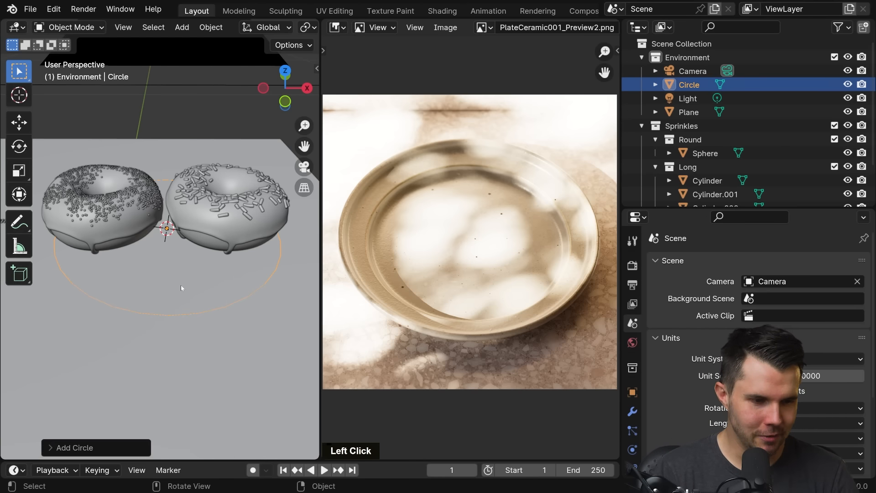
Step: Raise the circle's vertex count to 71
{"action": "middle_click_drag", "start_coordinate": [225, 274], "coordinate": [196, 213]}
{"action": "left_click", "coordinate": [73, 447]}
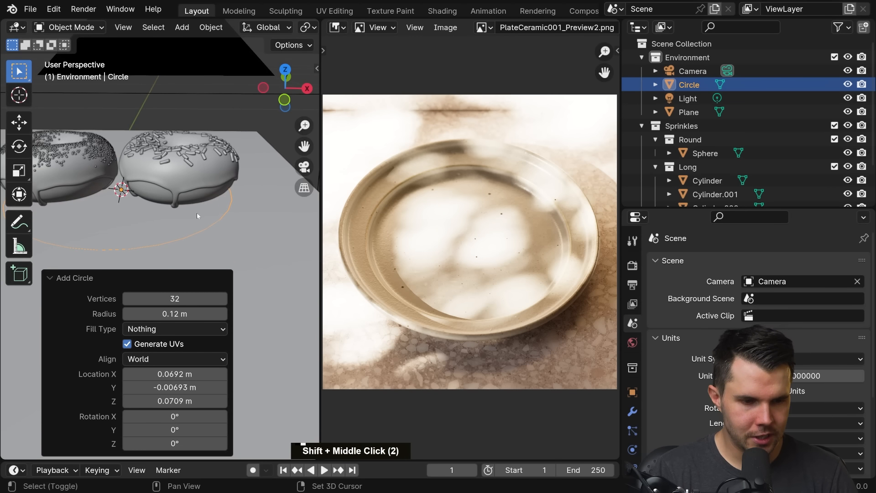
{"action": "scroll", "coordinate": [197, 212], "scroll_direction": "up", "scroll_amount": 2}
{"action": "left_click", "coordinate": [175, 297]}
{"action": "left_click_drag", "start_coordinate": [175, 297], "coordinate": [188, 294]}
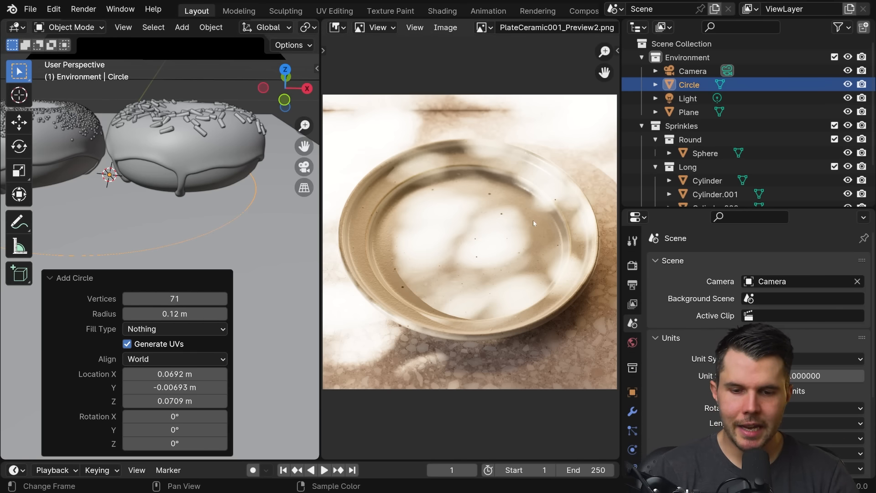
Step: Mark the inner steps and outer lip of the plate's rim with short annotation strokes on the reference image
{"action": "scroll", "coordinate": [534, 223], "scroll_direction": "up", "scroll_amount": 4}
{"action": "middle_click_drag", "start_coordinate": [534, 223], "coordinate": [527, 196]}
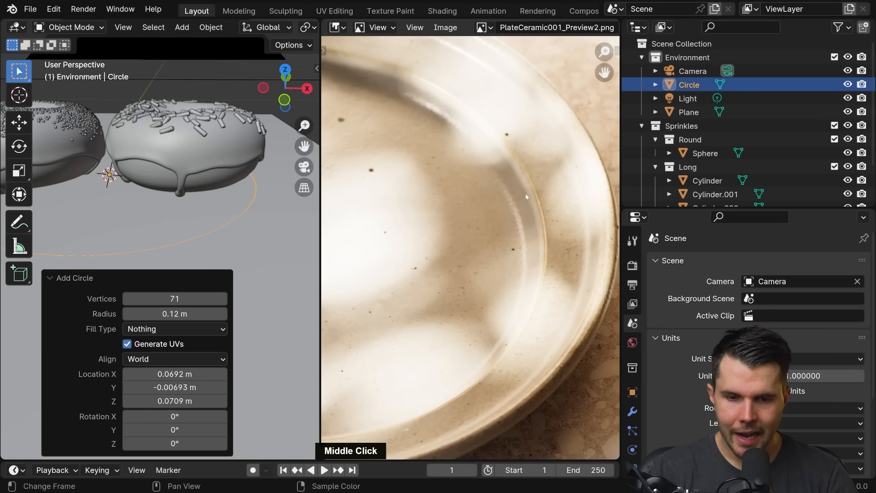
{"action": "left_click_drag", "start_coordinate": [527, 194], "coordinate": [535, 184]}
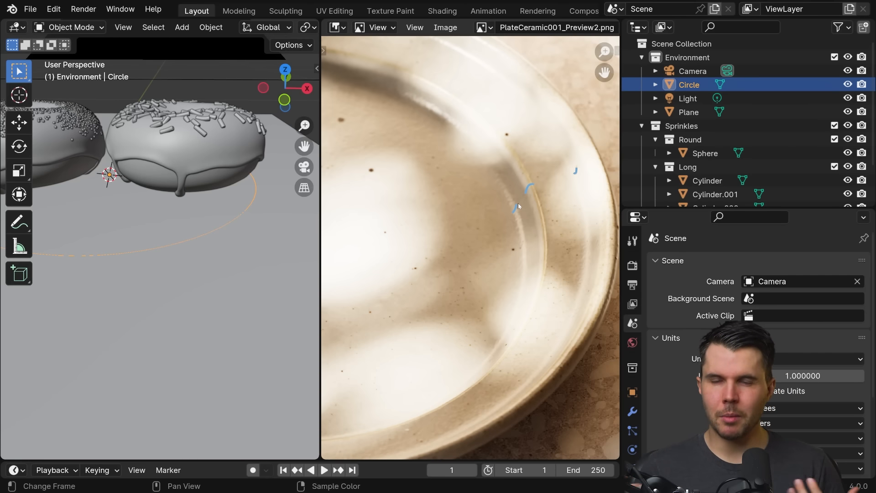
Step: Delete the circle and add a fresh mesh circle in its place
{"action": "key", "text": "x"}
{"action": "left_click", "coordinate": [208, 203]}
{"action": "key", "text": "shift+a"}
{"action": "mouse_move", "coordinate": [216, 204]}
{"action": "left_click", "coordinate": [281, 229]}
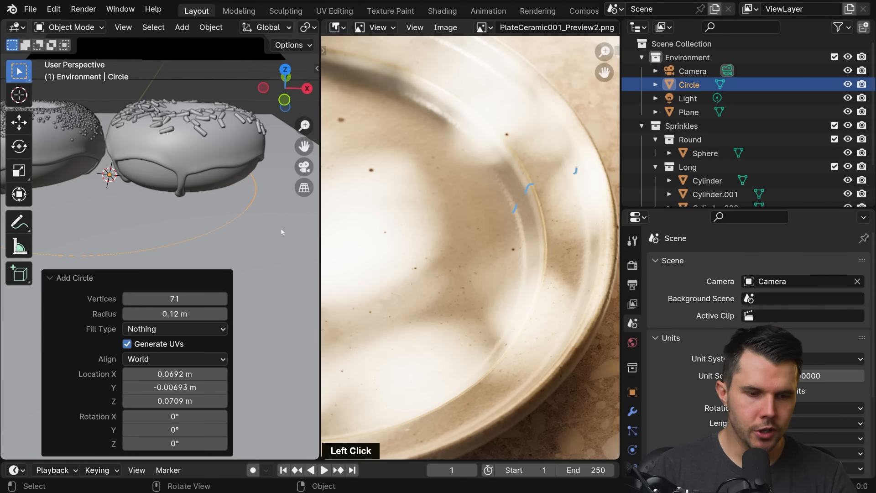
Step: Try vertex counts of 12, 39 and 77 on the new circle to compare its smoothness
{"action": "left_click_drag", "start_coordinate": [180, 298], "coordinate": [172, 298]}
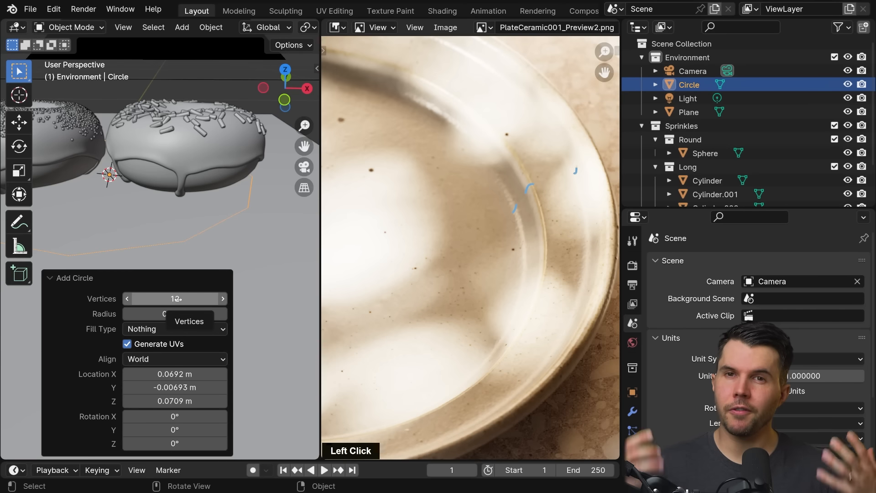
{"action": "left_click_drag", "start_coordinate": [176, 298], "coordinate": [196, 298]}
{"action": "scroll", "coordinate": [231, 237], "scroll_direction": "up", "scroll_amount": 2}
{"action": "middle_click_drag", "start_coordinate": [231, 255], "coordinate": [230, 236], "text": "shift"}
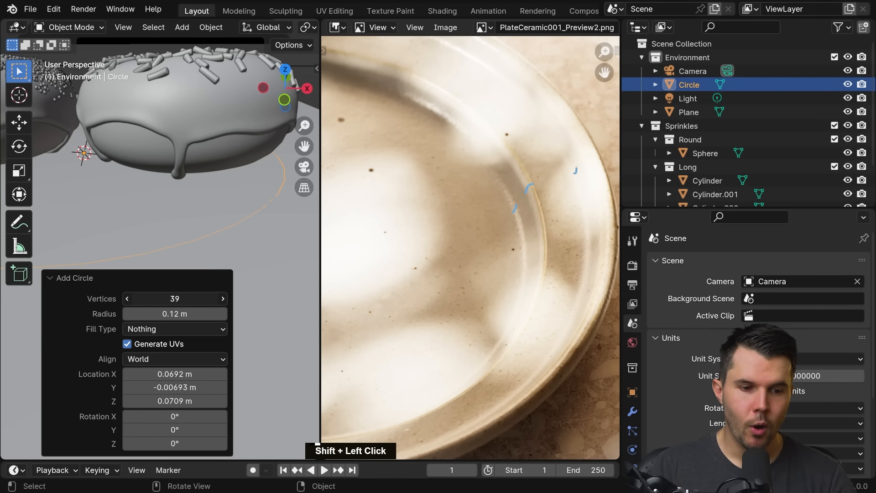
{"action": "left_click_drag", "start_coordinate": [187, 292], "coordinate": [193, 292], "text": "shift"}
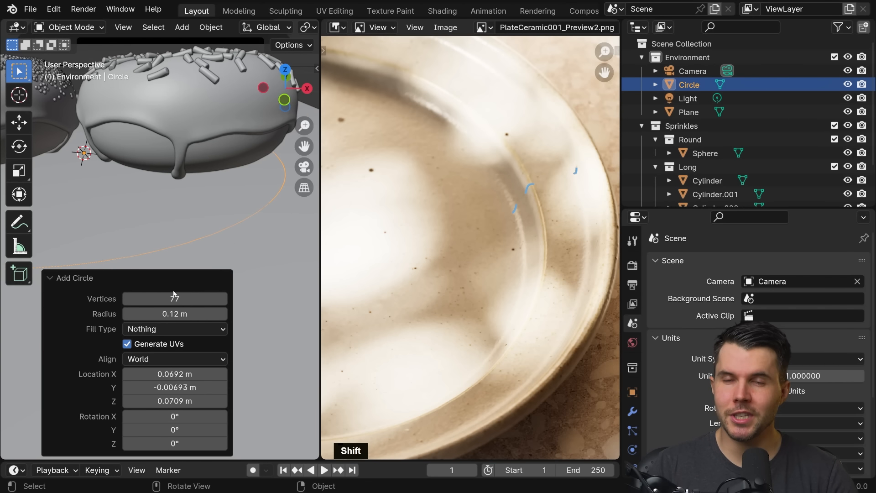
Step: Set the new circle's vertex count to 100 and collapse its creation settings
{"action": "left_click", "coordinate": [174, 294]}
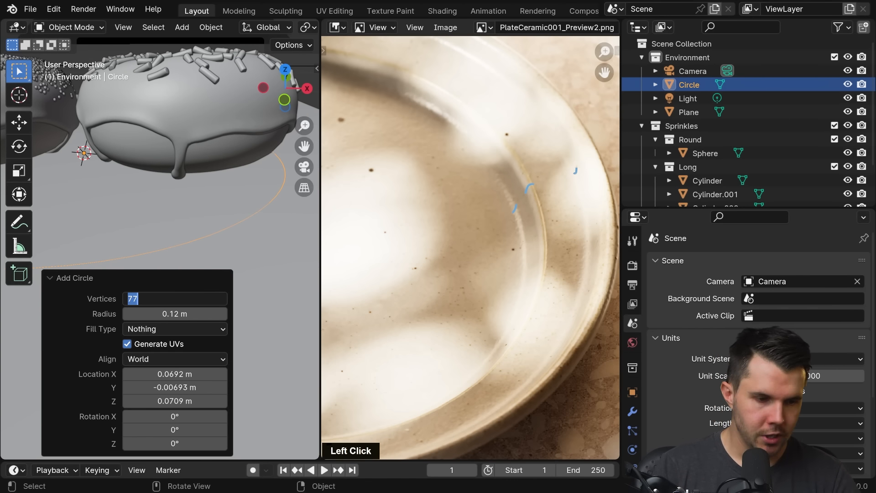
{"action": "type", "text": "100"}
{"action": "key", "text": "Return"}
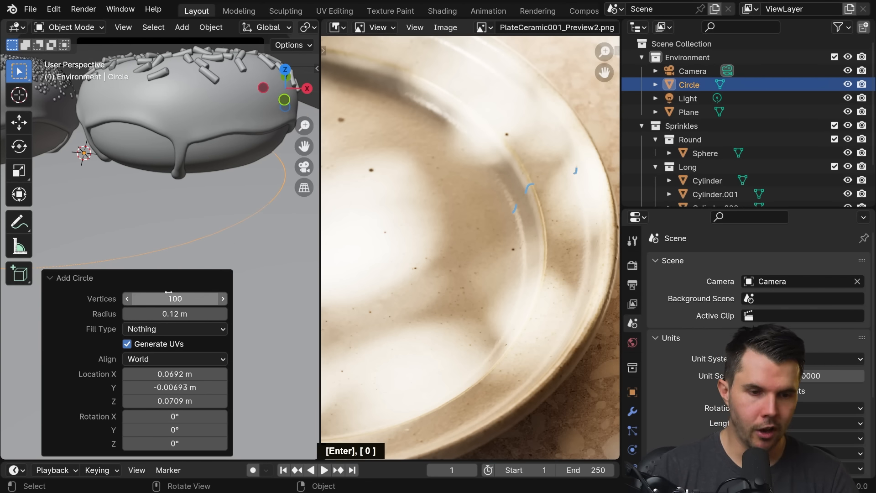
{"action": "left_click", "coordinate": [207, 275]}
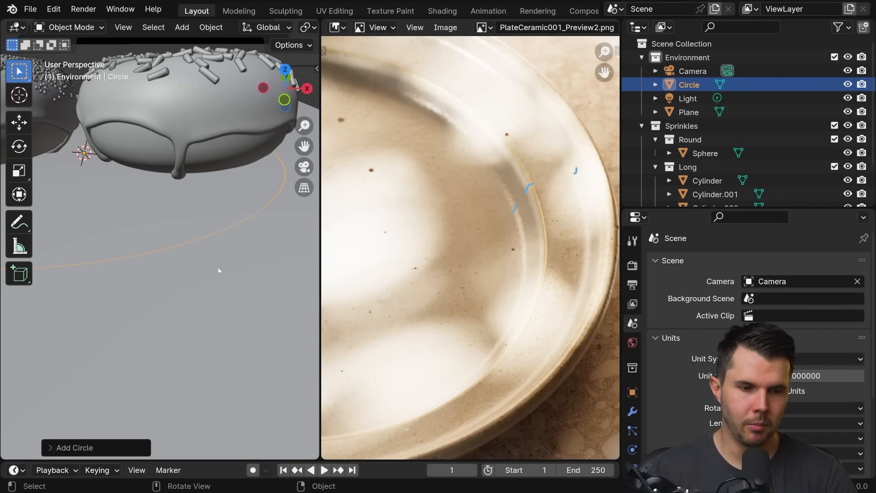
Step: Enter Edit Mode on the circle and cycle through the vertex, edge and face selection modes, ending in edge selection
{"action": "middle_click_drag", "start_coordinate": [217, 267], "coordinate": [200, 283], "text": "shift"}
{"action": "key", "text": "Tab"}
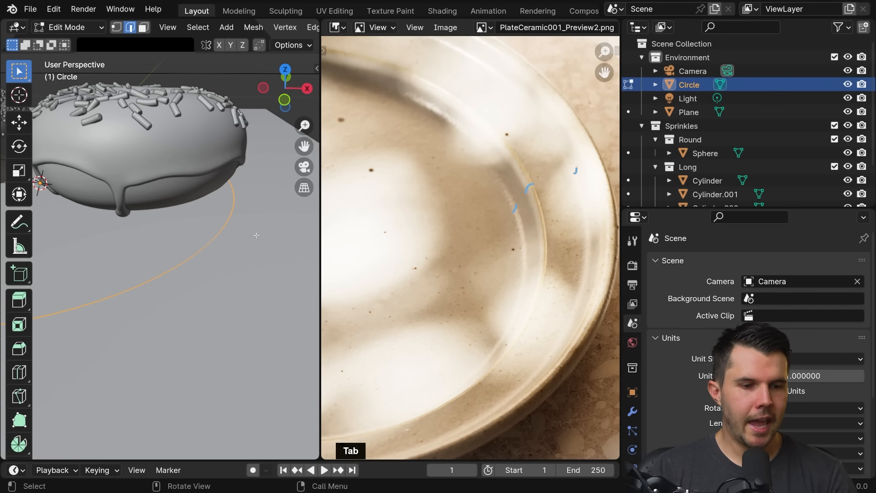
{"action": "left_click", "coordinate": [116, 29]}
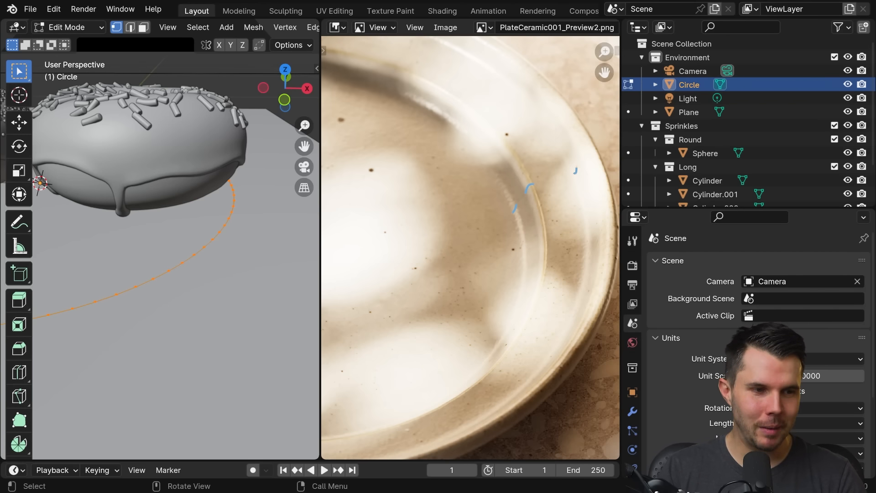
{"action": "key", "text": "1"}
{"action": "key", "text": "2"}
{"action": "key", "text": "3"}
{"action": "key", "text": "1"}
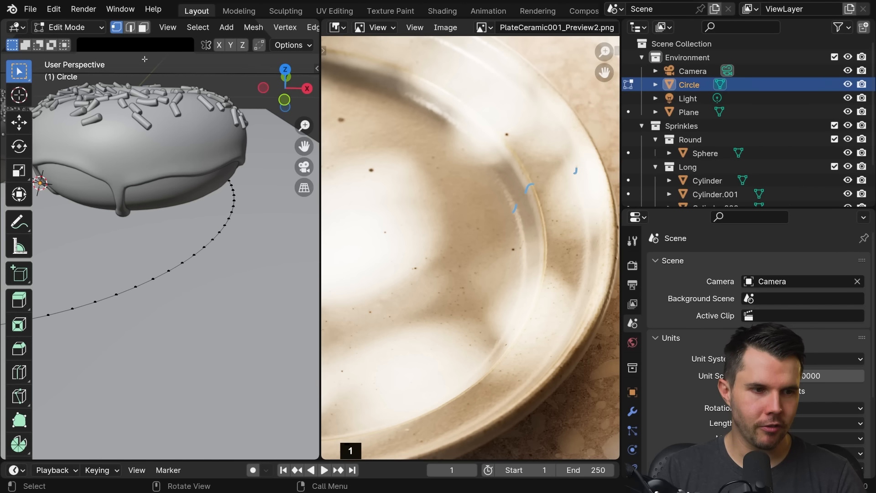
{"action": "key", "text": "2"}
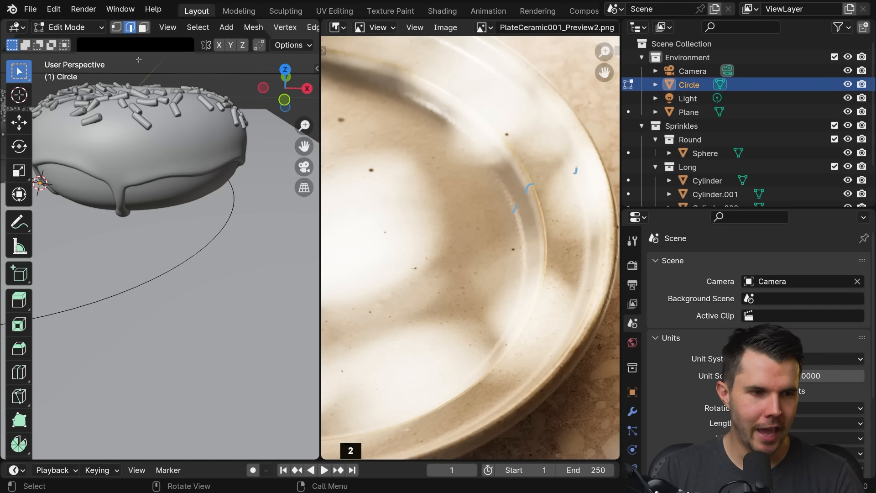
Step: Return to vertex selection mode and select the circle's entire loop
{"action": "key", "text": "3"}
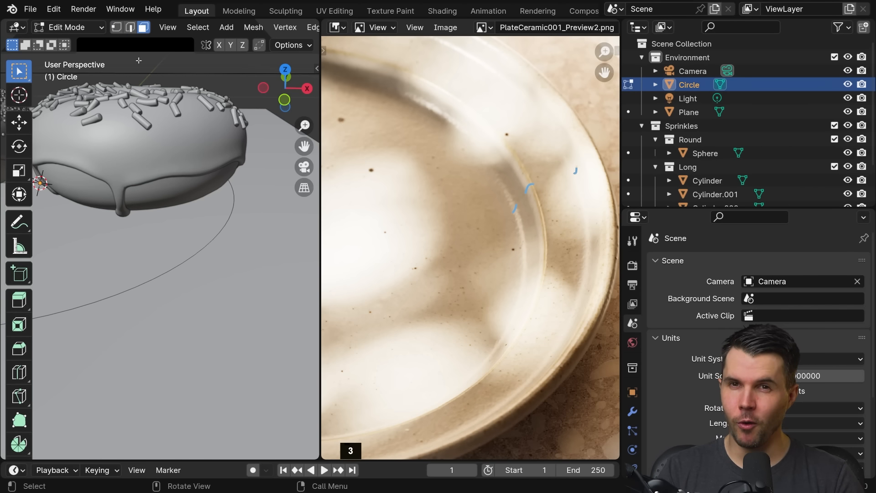
{"action": "key", "text": "1"}
{"action": "middle_click_drag", "start_coordinate": [237, 196], "coordinate": [219, 196], "text": "shift"}
{"action": "left_click", "coordinate": [213, 202], "text": "alt"}
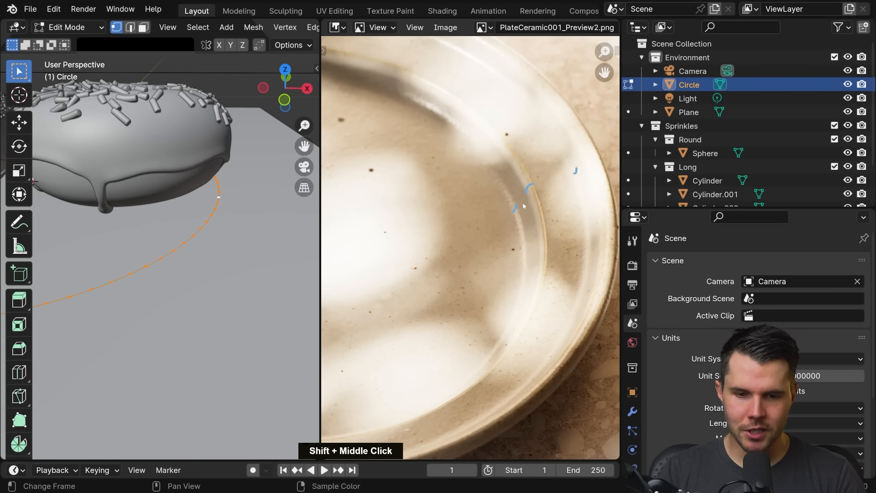
Step: Mark the inner wall's rise on the reference image and extrude the circle upward along Z by about 0.014 m
{"action": "key", "text": "d"}
{"action": "left_click_drag", "start_coordinate": [515, 211], "coordinate": [520, 173]}
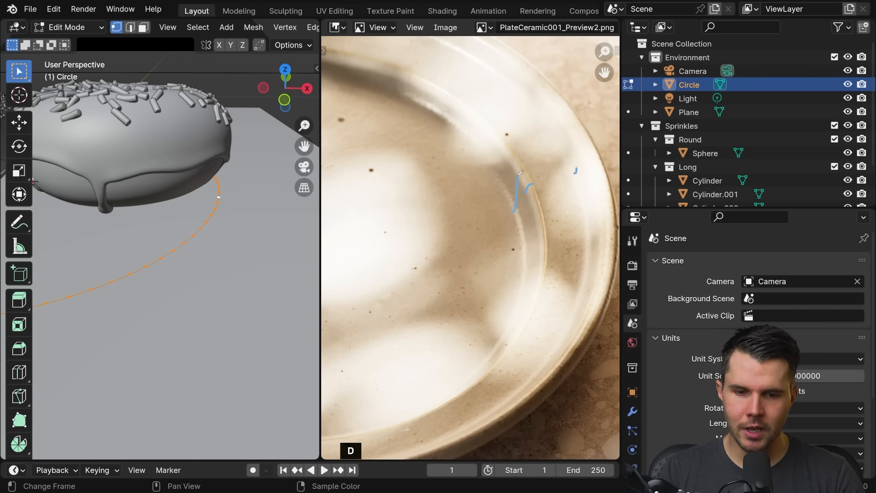
{"action": "key", "text": "e"}
{"action": "key", "text": "z"}
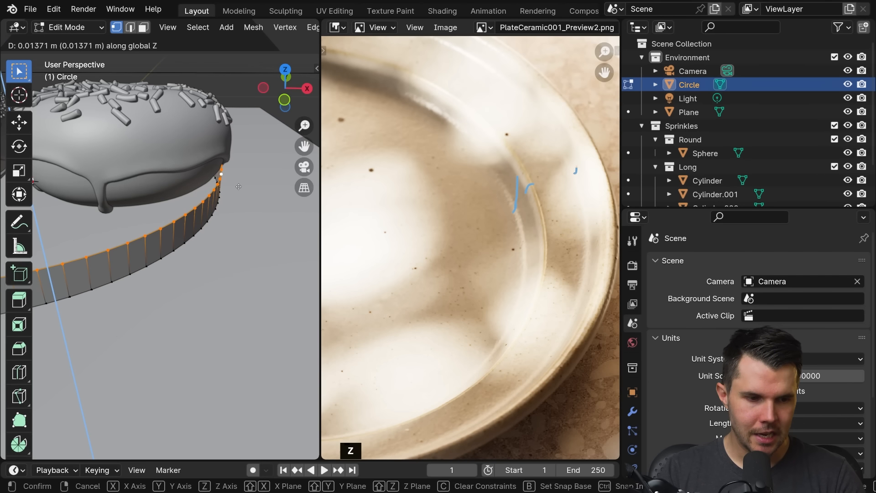
{"action": "left_click", "coordinate": [192, 262]}
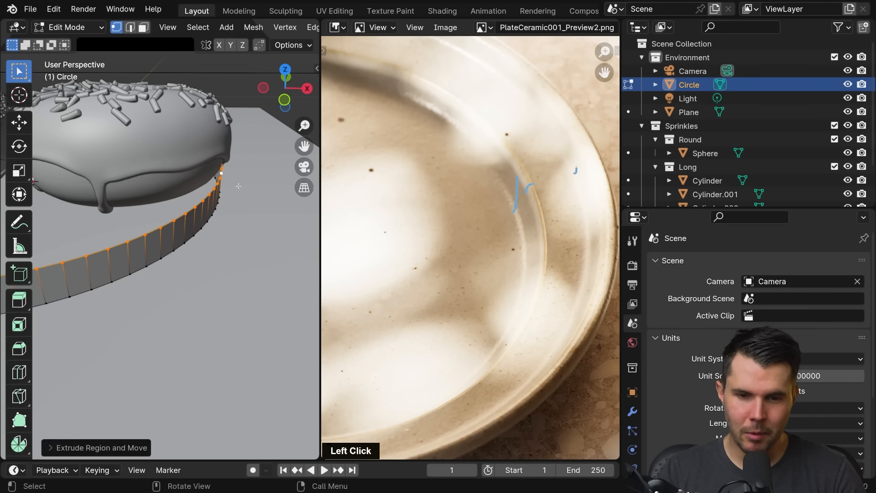
Step: Lower the extruded wall's top loop slightly along the Z axis
{"action": "middle_click_drag", "start_coordinate": [192, 262], "coordinate": [206, 273]}
{"action": "key", "text": "g"}
{"action": "key", "text": "z"}
{"action": "left_click", "coordinate": [220, 230]}
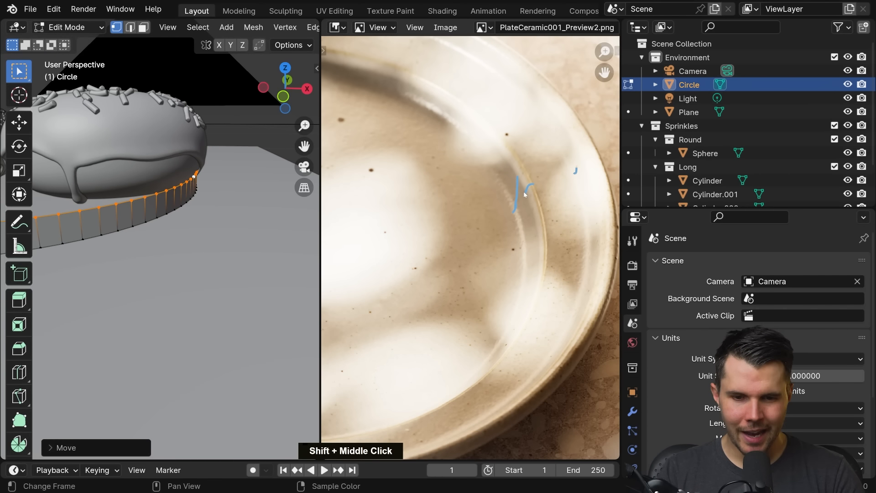
Step: Mark the wall's slope on the reference image and flare the top loop outward by scaling it about 1.02
{"action": "left_click_drag", "start_coordinate": [510, 193], "coordinate": [518, 163]}
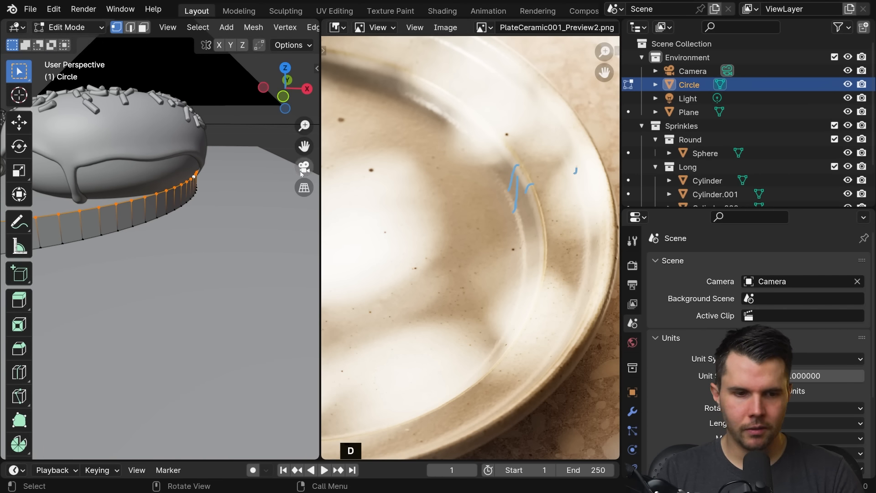
{"action": "key", "text": "s"}
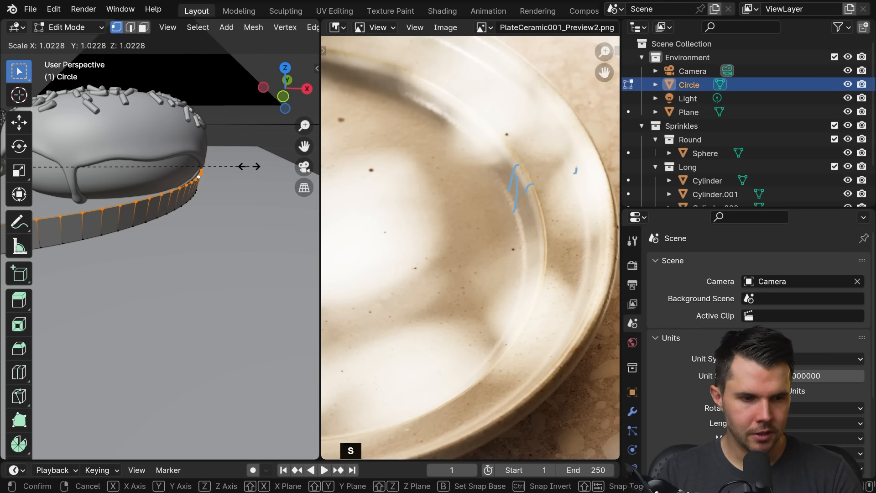
{"action": "left_click", "coordinate": [250, 167]}
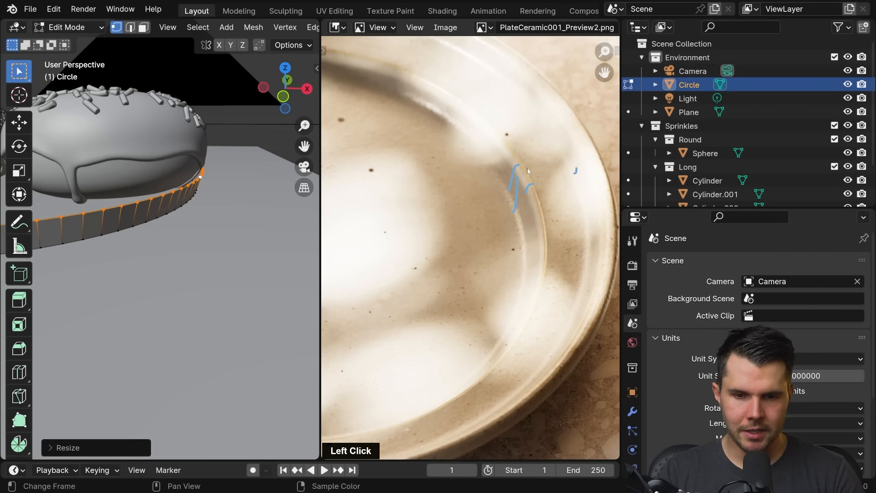
Step: Mark the flat lip on the reference image, extrude the wall's top loop in place and scale it outward about 1.17
{"action": "left_click_drag", "start_coordinate": [515, 165], "coordinate": [563, 162]}
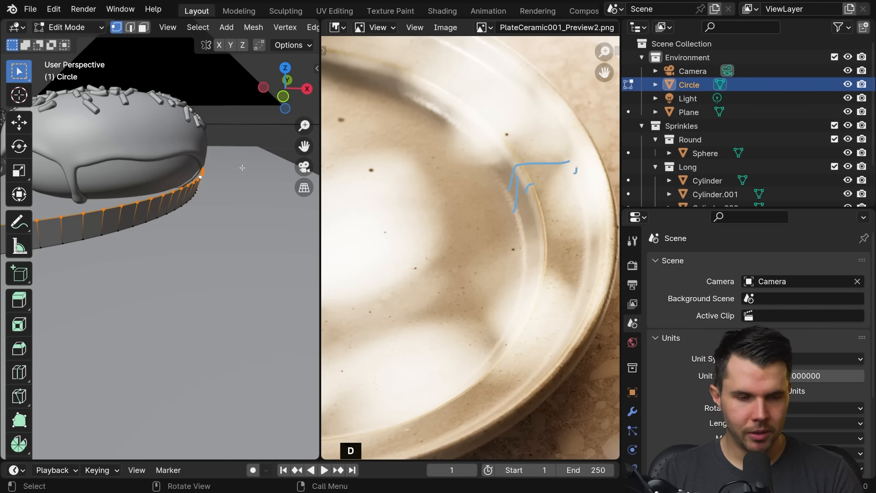
{"action": "key", "text": "e"}
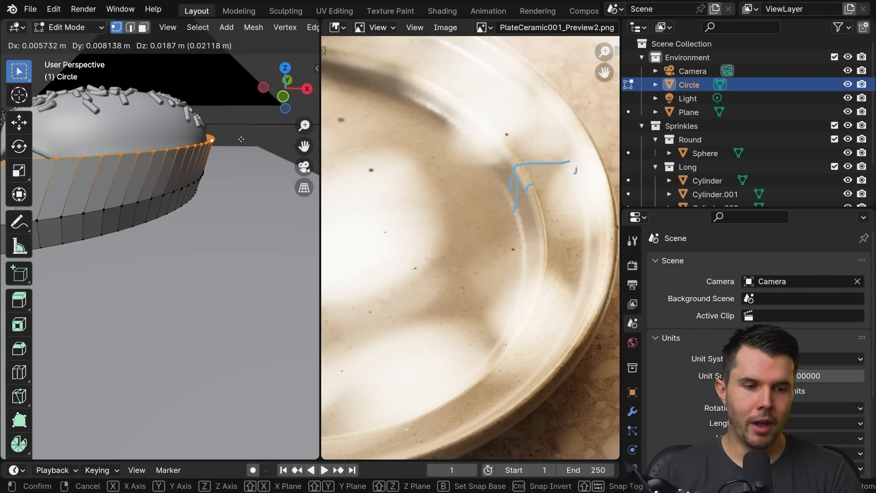
{"action": "right_click", "coordinate": [240, 137]}
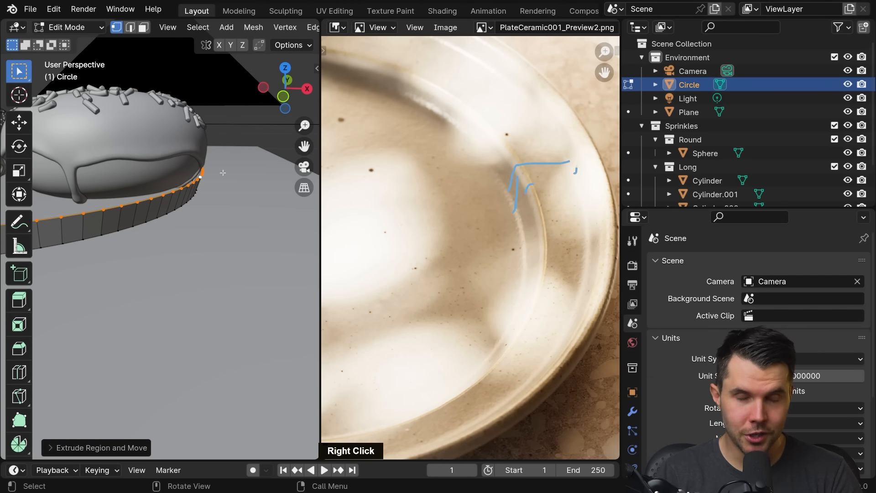
{"action": "key", "text": "s"}
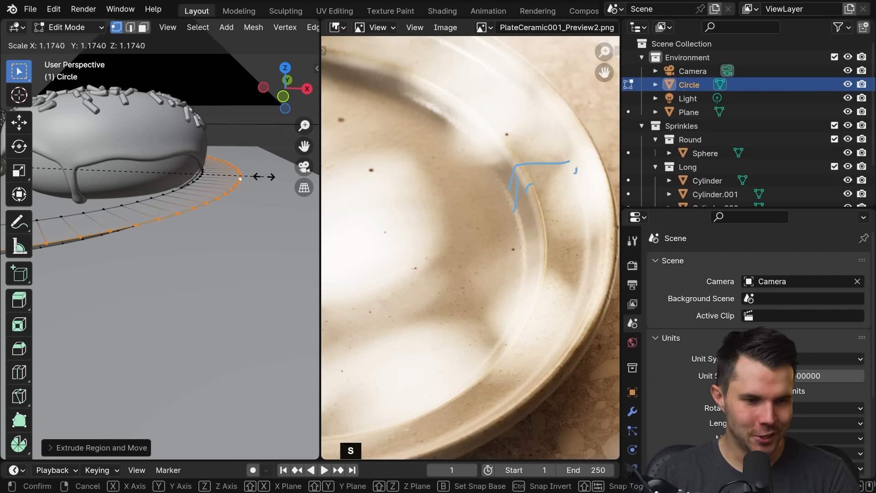
{"action": "left_click", "coordinate": [267, 177]}
Step: Compare the lip's width with the whole plate in the reference image and fine-tune the outer loop's scale
{"action": "scroll", "coordinate": [266, 178], "scroll_direction": "down", "scroll_amount": 3}
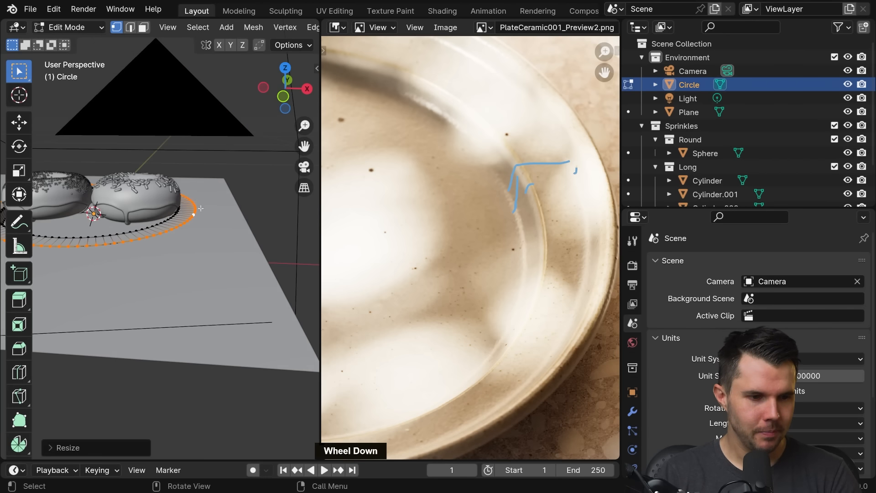
{"action": "middle_click_drag", "start_coordinate": [238, 119], "coordinate": [235, 223], "text": "shift"}
{"action": "scroll", "coordinate": [234, 224], "scroll_direction": "up", "scroll_amount": 1}
{"action": "scroll", "coordinate": [235, 223], "scroll_direction": "up", "scroll_amount": 1, "text": "shift"}
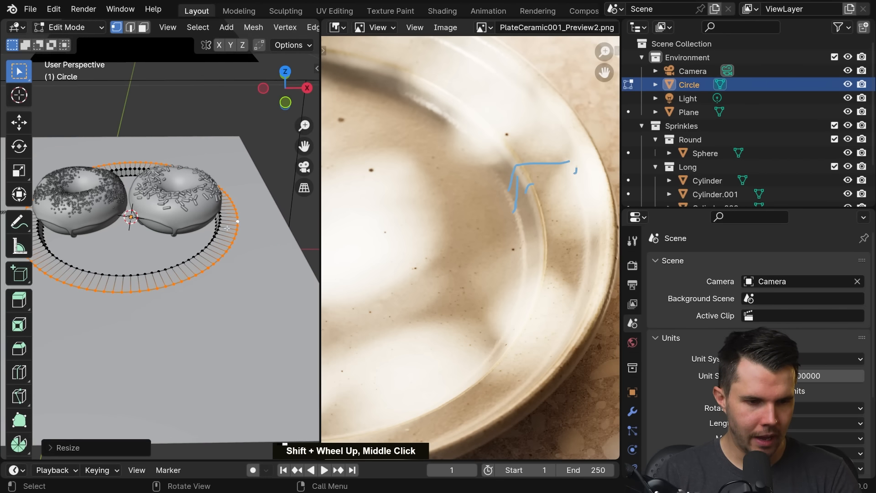
{"action": "scroll", "coordinate": [483, 236], "scroll_direction": "down", "scroll_amount": 4}
{"action": "scroll", "coordinate": [483, 235], "scroll_direction": "down", "scroll_amount": 1}
{"action": "middle_click_drag", "start_coordinate": [362, 249], "coordinate": [377, 235]}
{"action": "scroll", "coordinate": [276, 245], "scroll_direction": "down", "scroll_amount": 1}
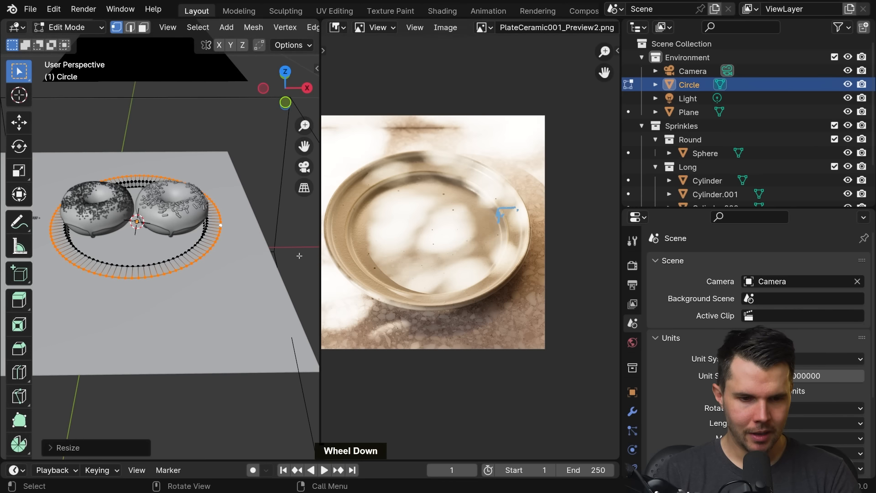
{"action": "key", "text": "s"}
{"action": "left_click", "coordinate": [263, 250]}
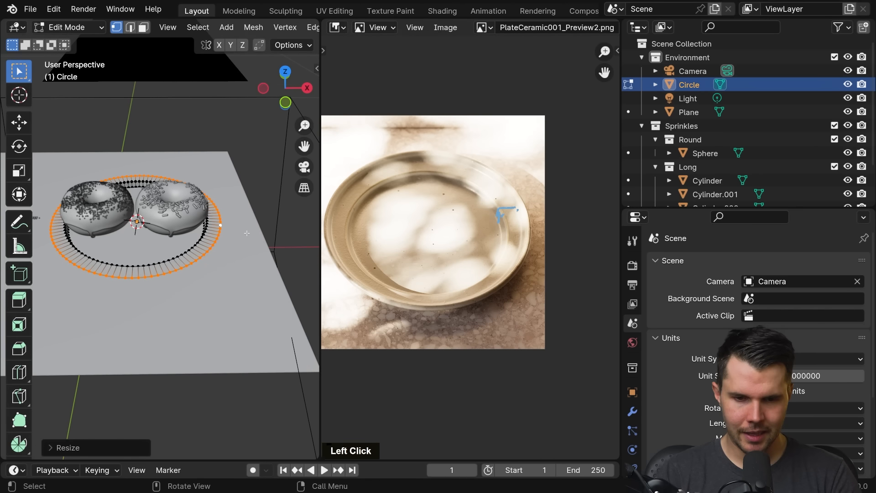
Step: Mark the outer rim's rise on the reference image and extrude the outer loop upward along Z by about 0.008 m
{"action": "scroll", "coordinate": [263, 227], "scroll_direction": "up", "scroll_amount": 5}
{"action": "middle_click_drag", "start_coordinate": [264, 227], "coordinate": [206, 182], "text": "shift"}
{"action": "scroll", "coordinate": [192, 174], "scroll_direction": "up", "scroll_amount": 2, "text": "shift"}
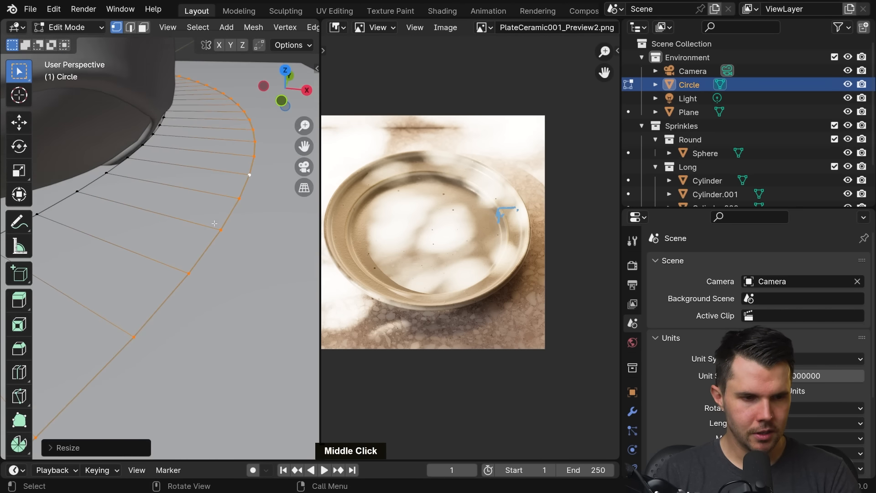
{"action": "scroll", "coordinate": [205, 182], "scroll_direction": "down", "scroll_amount": 1}
{"action": "scroll", "coordinate": [448, 201], "scroll_direction": "up", "scroll_amount": 5}
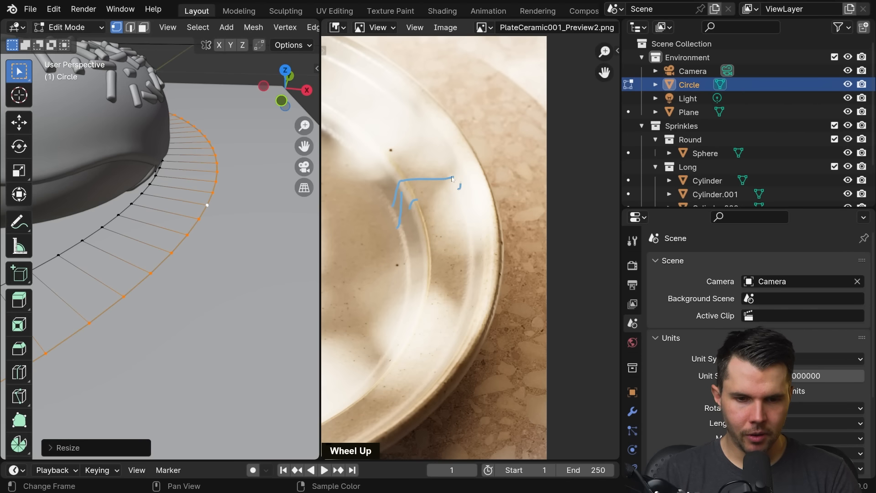
{"action": "left_click_drag", "start_coordinate": [461, 157], "coordinate": [461, 147]}
{"action": "key", "text": "e"}
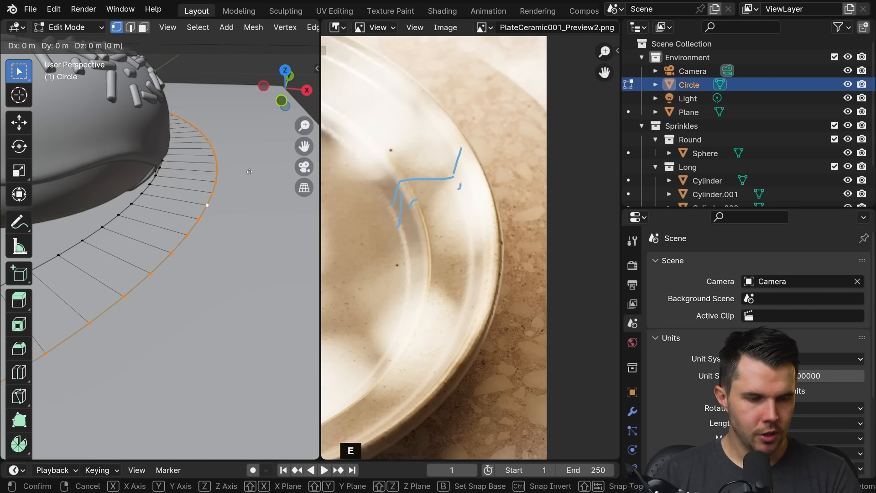
{"action": "key", "text": "z"}
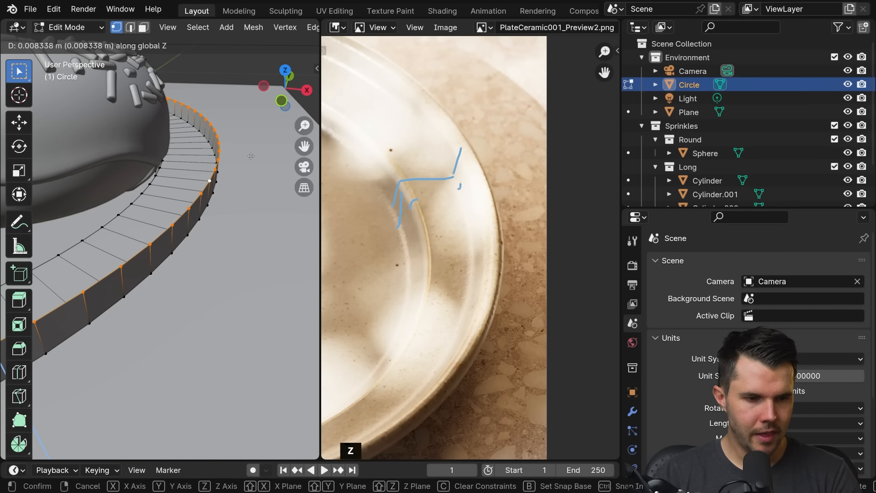
{"action": "left_click", "coordinate": [251, 156]}
Step: Scale the rim's new upper loop slightly outward so the outer wall slants
{"action": "key", "text": "s"}
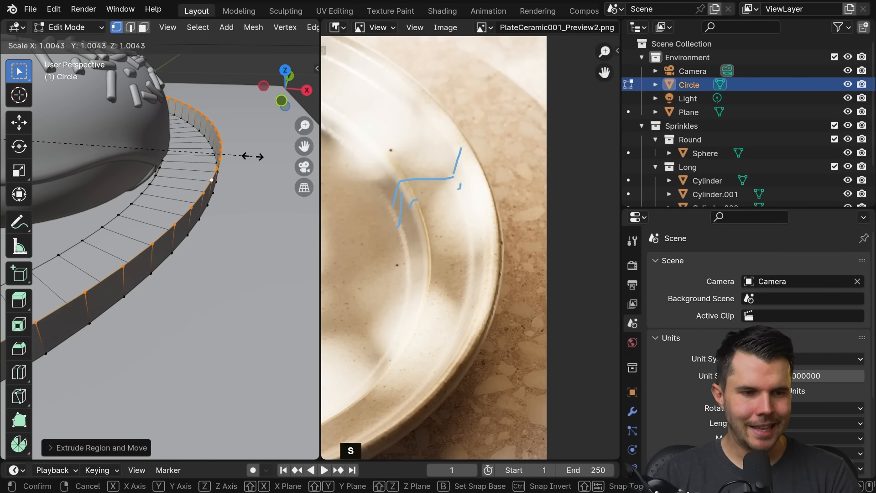
{"action": "left_click", "coordinate": [255, 156]}
{"action": "middle_click_drag", "start_coordinate": [256, 156], "coordinate": [265, 128]}
{"action": "scroll", "coordinate": [251, 180], "scroll_direction": "down", "scroll_amount": 3}
{"action": "scroll", "coordinate": [249, 183], "scroll_direction": "down", "scroll_amount": 2}
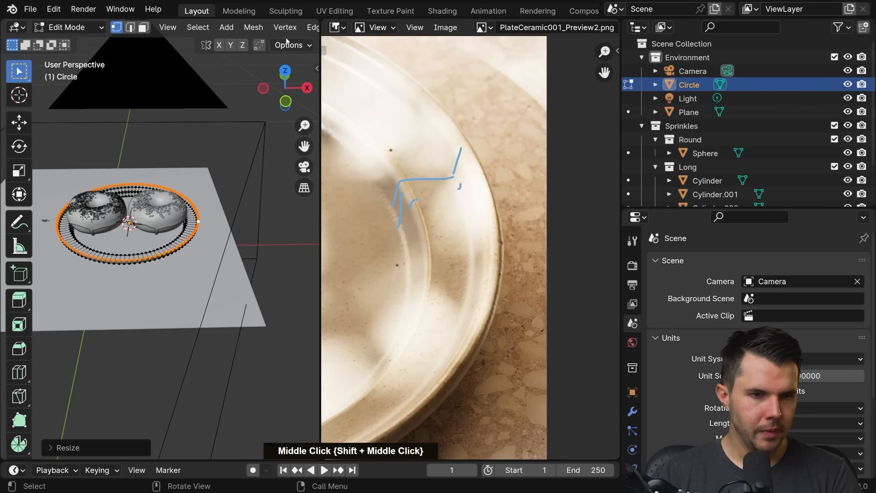
Step: Reveal the viewport's display options and try X-Ray to see the plate's edges through the donuts
{"action": "scroll", "coordinate": [225, 153], "scroll_direction": "up", "scroll_amount": 2}
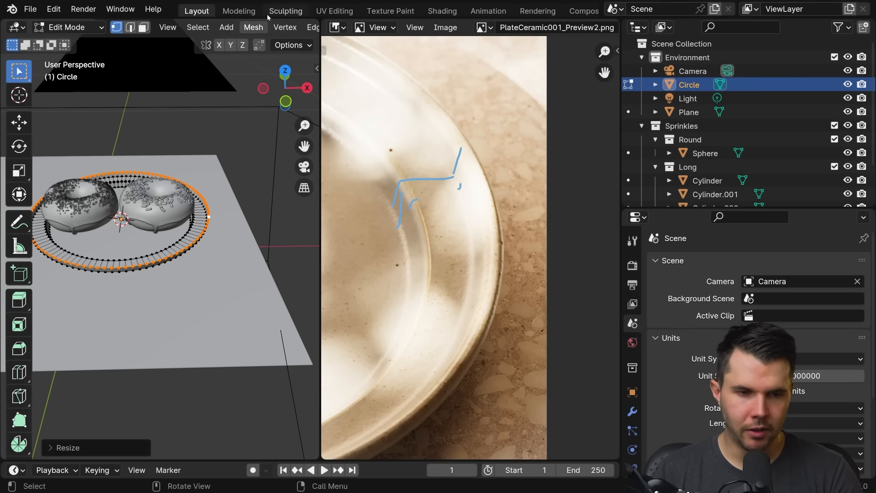
{"action": "middle_click_drag", "start_coordinate": [284, 27], "coordinate": [88, 29]}
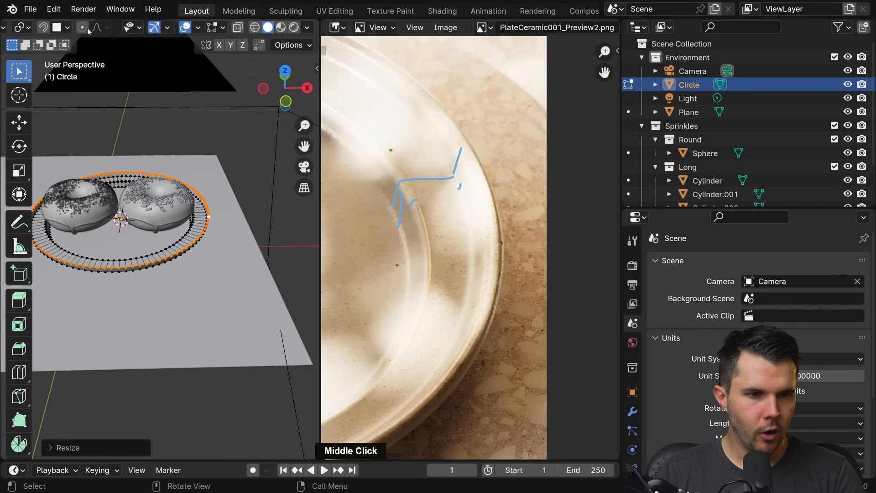
{"action": "left_click", "coordinate": [237, 27]}
{"action": "scroll", "coordinate": [246, 119], "scroll_direction": "up", "scroll_amount": 2}
{"action": "middle_click_drag", "start_coordinate": [255, 118], "coordinate": [233, 88], "text": "shift"}
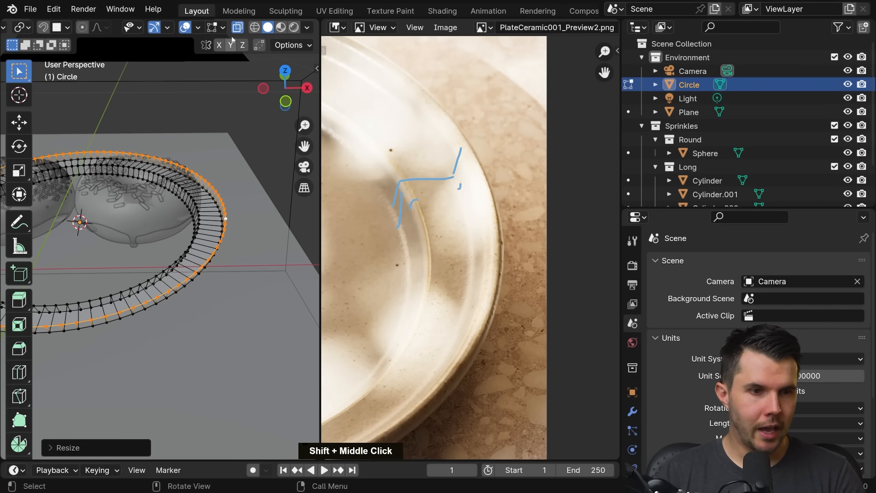
Step: Switch the viewport between Wireframe and Solid shading, ending in Wireframe
{"action": "double_click", "coordinate": [255, 27]}
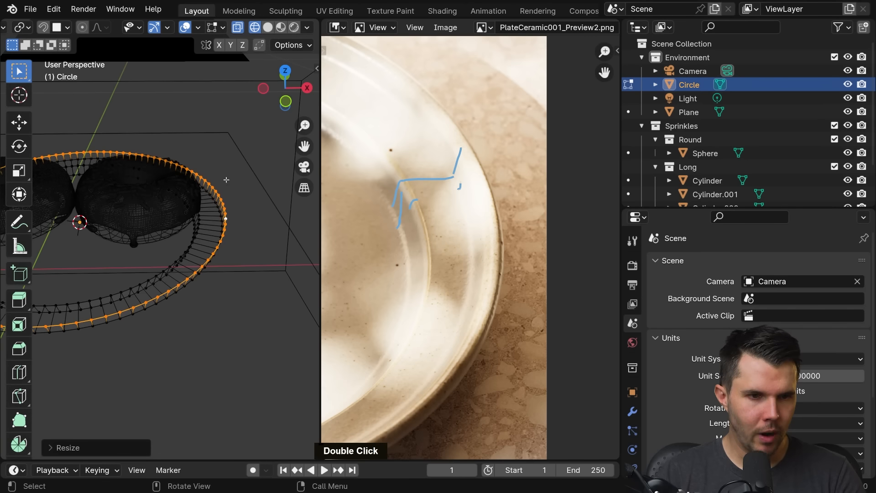
{"action": "left_click", "coordinate": [269, 28]}
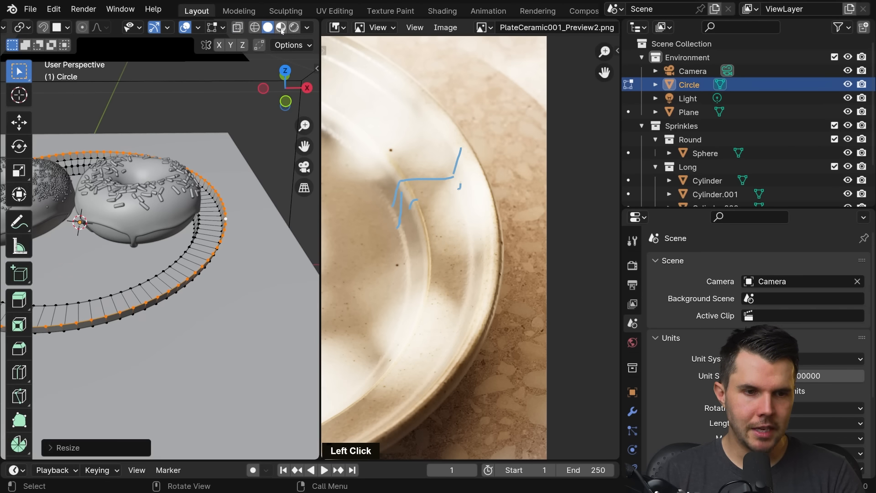
{"action": "double_click", "coordinate": [255, 27]}
{"action": "key", "text": "z"}
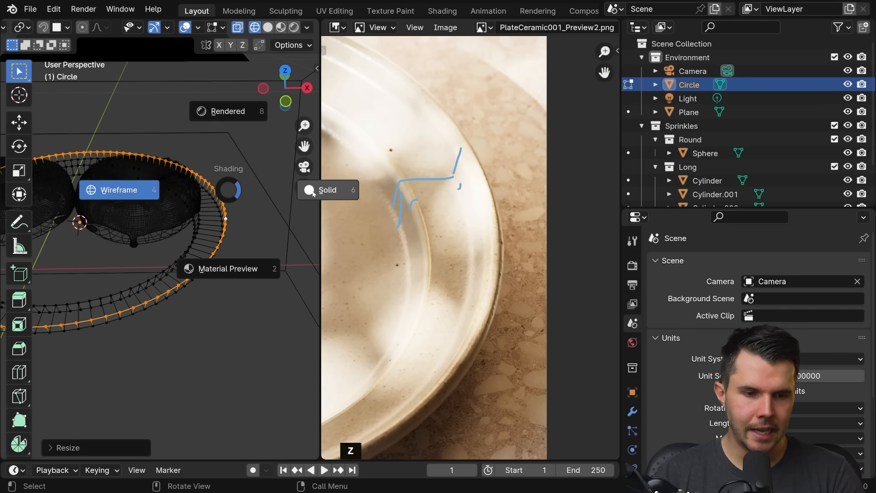
{"action": "key", "text": "z"}
{"action": "key", "text": "z"}
{"action": "key", "text": "z"}
{"action": "key", "text": "z"}
{"action": "key", "text": "z"}
{"action": "key", "text": "z"}
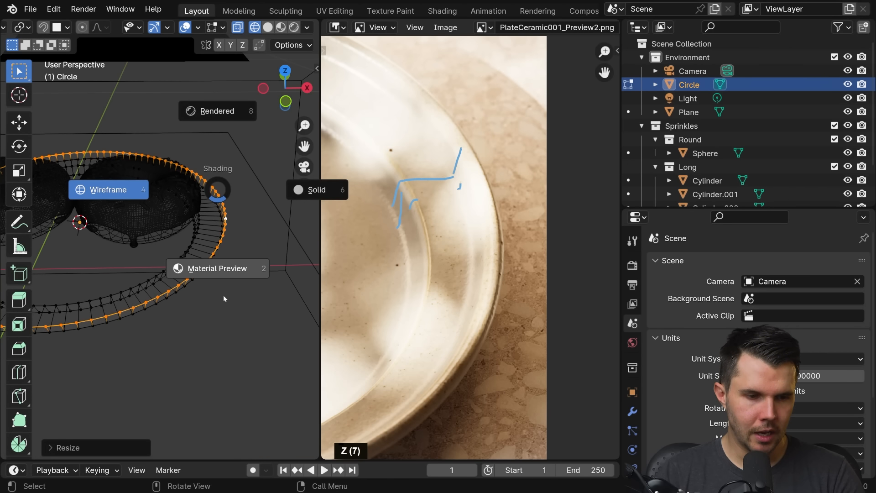
Step: Select only the bottom edge loop of the plate's inner wall
{"action": "scroll", "coordinate": [237, 214], "scroll_direction": "up", "scroll_amount": 3}
{"action": "middle_click_drag", "start_coordinate": [240, 216], "coordinate": [232, 219], "text": "shift"}
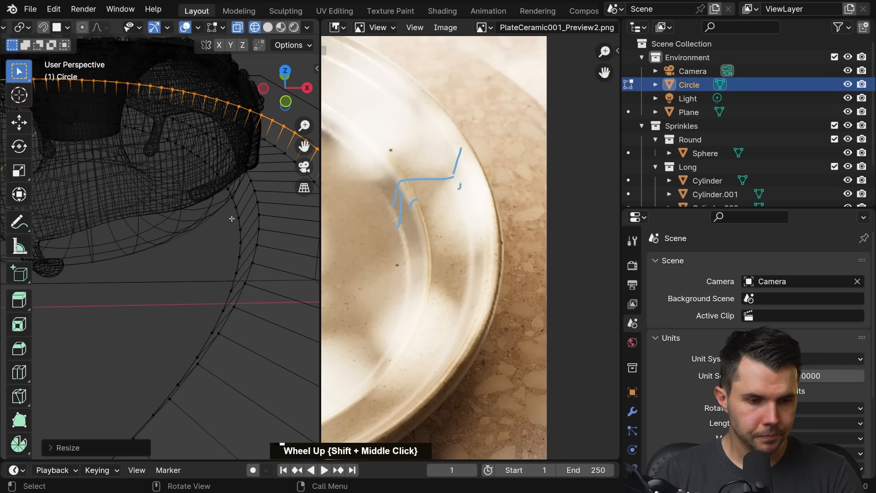
{"action": "left_click", "coordinate": [236, 211], "text": "alt"}
{"action": "scroll", "coordinate": [210, 203], "scroll_direction": "down", "scroll_amount": 3}
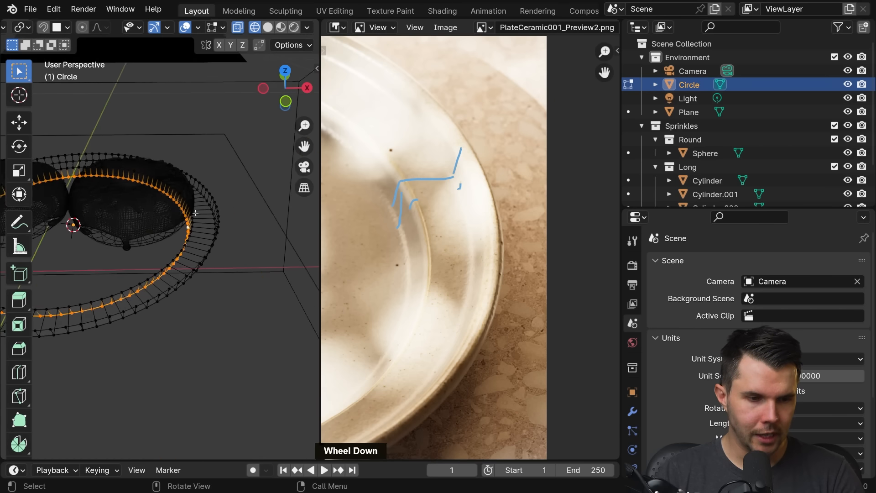
{"action": "scroll", "coordinate": [208, 201], "scroll_direction": "up", "scroll_amount": 3}
{"action": "scroll", "coordinate": [158, 226], "scroll_direction": "down", "scroll_amount": 2}
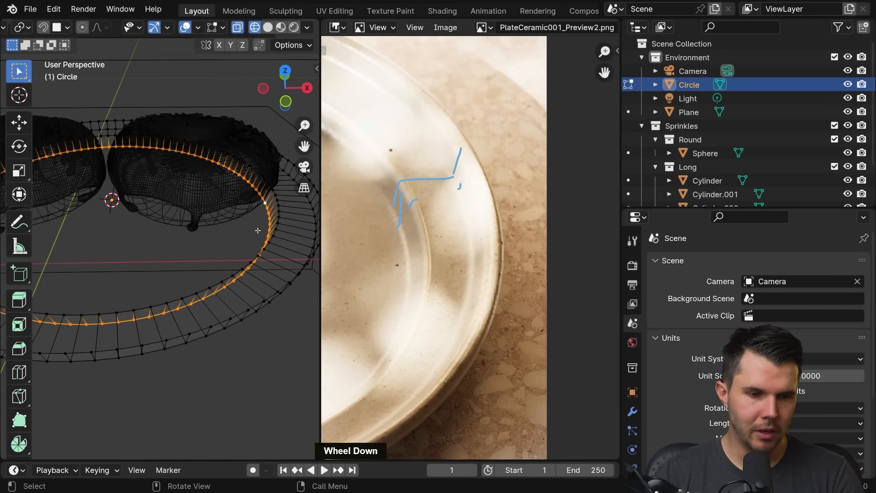
{"action": "scroll", "coordinate": [205, 224], "scroll_direction": "up", "scroll_amount": 1}
{"action": "scroll", "coordinate": [208, 221], "scroll_direction": "up", "scroll_amount": 2}
{"action": "left_click", "coordinate": [208, 220], "text": "alt+shift"}
{"action": "scroll", "coordinate": [209, 219], "scroll_direction": "up", "scroll_amount": 1, "text": "shift"}
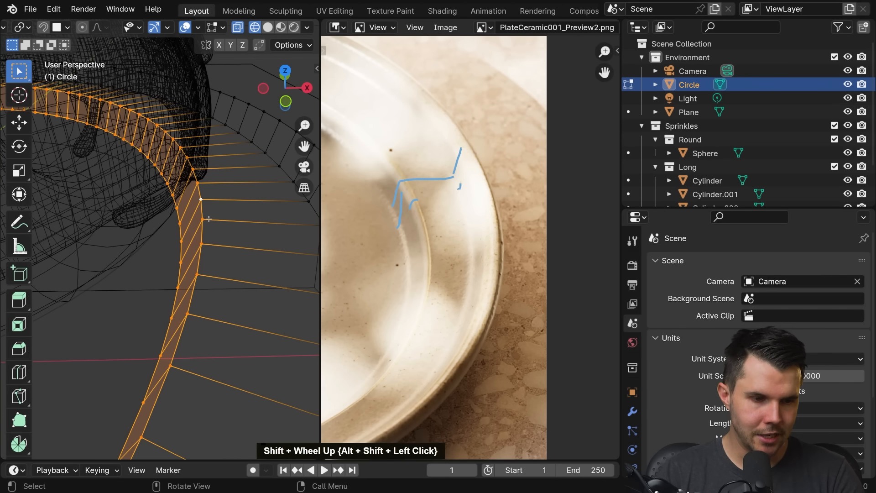
{"action": "scroll", "coordinate": [249, 177], "scroll_direction": "up", "scroll_amount": 3}
{"action": "left_click", "coordinate": [204, 215], "text": "alt"}
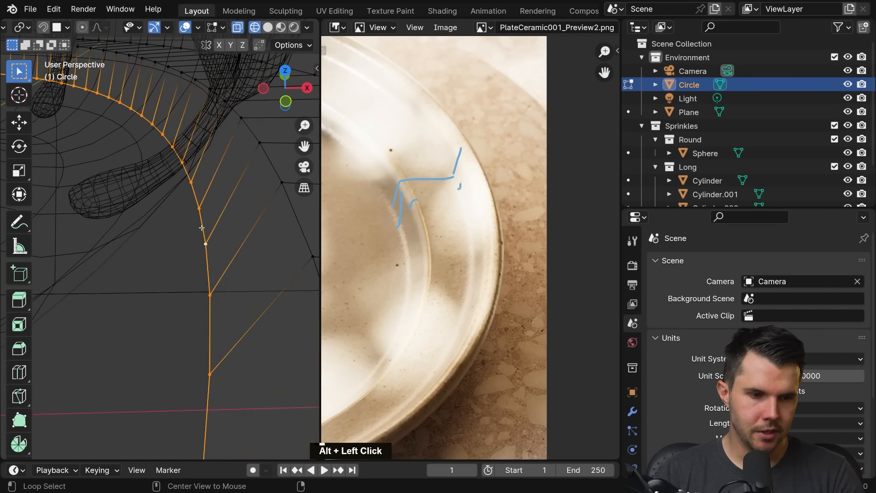
Step: Fill the selected bottom edge loop with a face to close the plate's floor
{"action": "scroll", "coordinate": [72, 253], "scroll_direction": "down", "scroll_amount": 5}
{"action": "middle_click_drag", "start_coordinate": [71, 253], "coordinate": [137, 237], "text": "shift"}
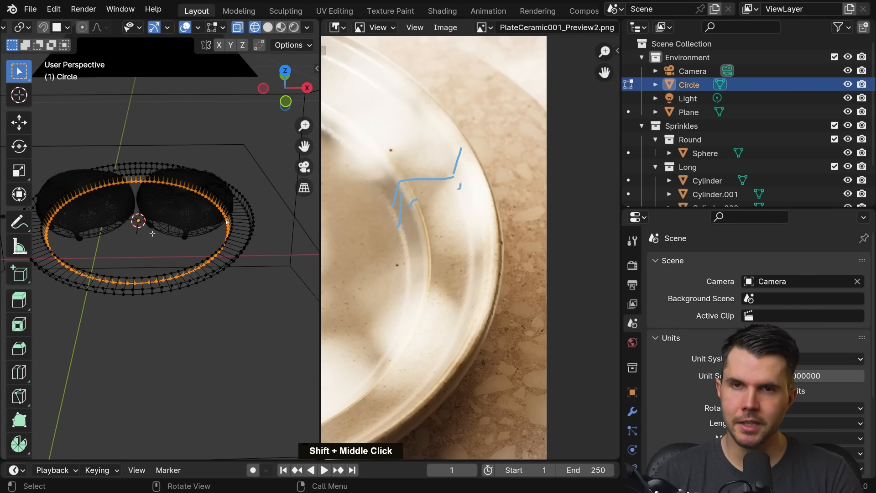
{"action": "key", "text": "f"}
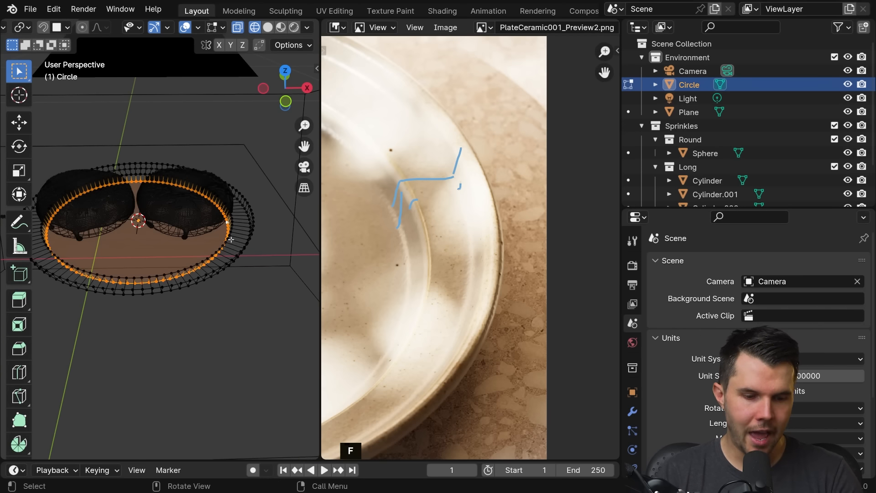
Step: Annotate the reference image with short curved strokes beside the profile sketch to mark the plate's rounded corners
{"action": "scroll", "coordinate": [230, 239], "scroll_direction": "up", "scroll_amount": 3}
{"action": "mouse_move", "coordinate": [416, 187]}
{"action": "middle_mouse_down", "text": "shift"}
{"action": "mouse_move", "coordinate": [456, 191]}
{"action": "mouse_move", "coordinate": [436, 194]}
{"action": "middle_mouse_up", "text": "shift"}
{"action": "scroll", "coordinate": [468, 197], "scroll_direction": "up", "scroll_amount": 1}
{"action": "left_click_drag", "start_coordinate": [442, 179], "coordinate": [432, 192]}
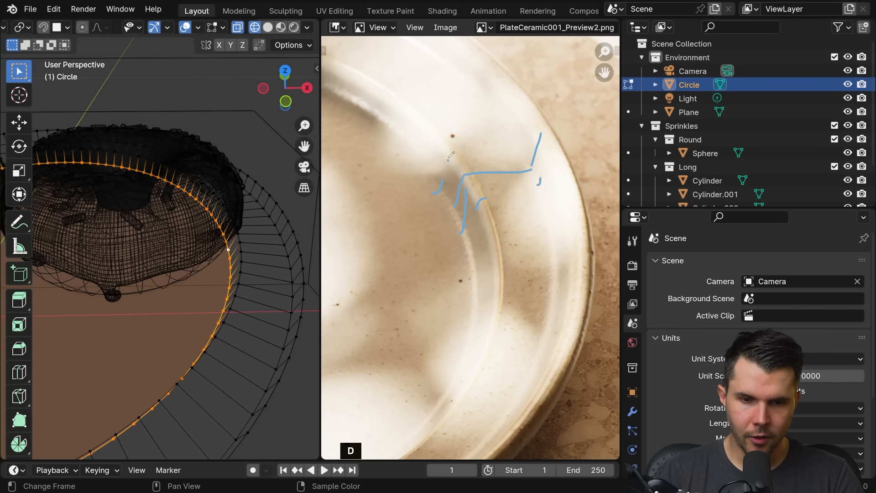
{"action": "left_click_drag", "start_coordinate": [448, 160], "coordinate": [459, 149]}
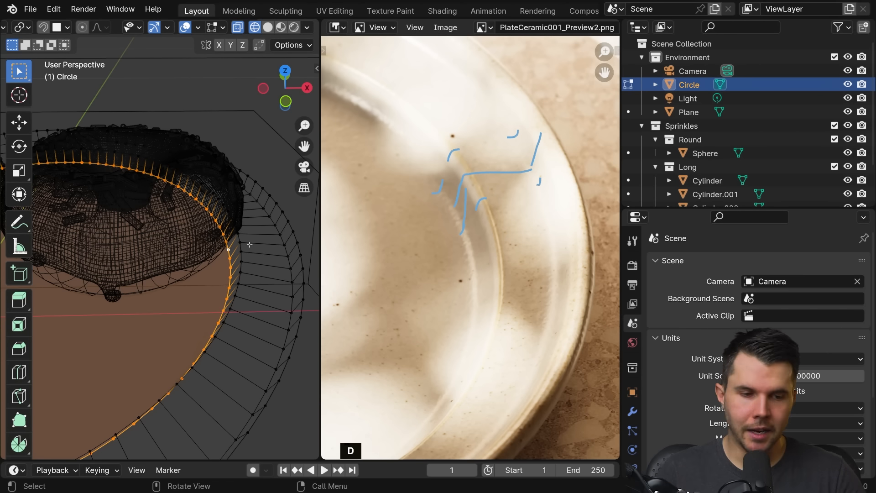
{"action": "mouse_move", "coordinate": [250, 244]}
{"action": "middle_mouse_down", "text": "shift"}
{"action": "mouse_move", "coordinate": [233, 242]}
{"action": "mouse_move", "coordinate": [253, 239]}
{"action": "middle_mouse_up", "text": "shift"}
{"action": "key", "text": "ctrl+b"}
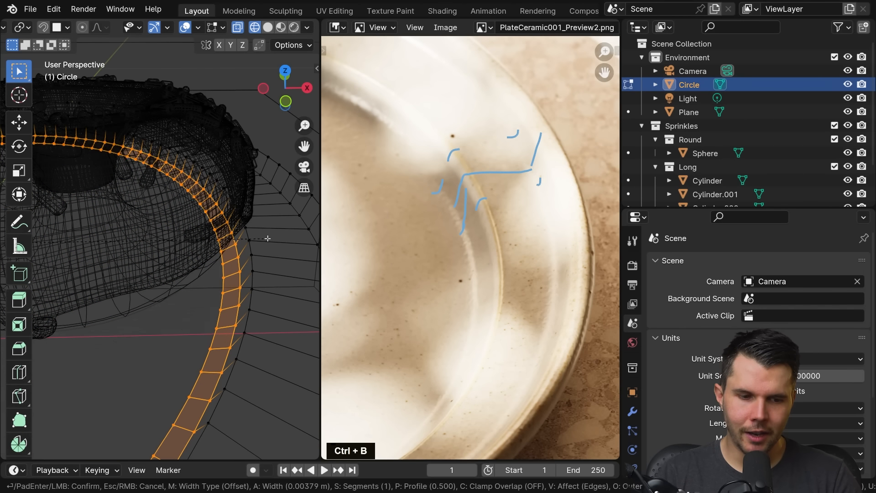
{"action": "right_click", "coordinate": [261, 238]}
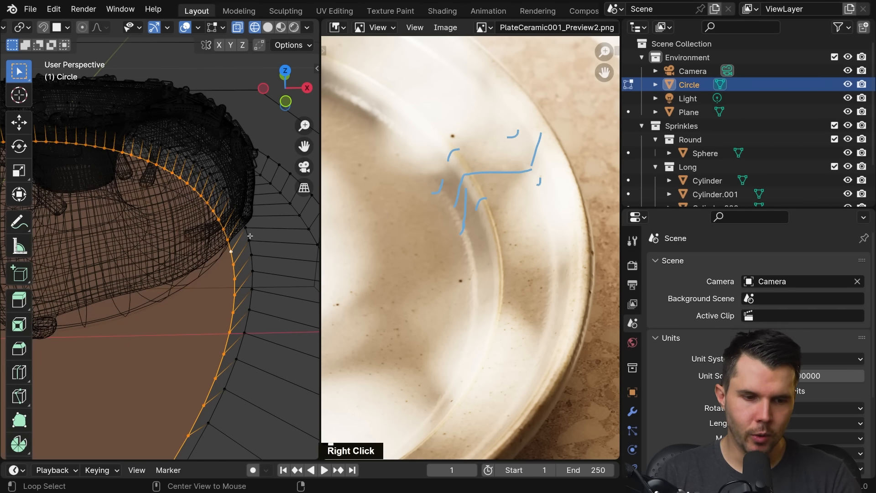
{"action": "left_click", "coordinate": [252, 235], "text": "alt"}
{"action": "scroll", "coordinate": [229, 243], "scroll_direction": "up", "scroll_amount": 2}
{"action": "key", "text": "ctrl+z"}
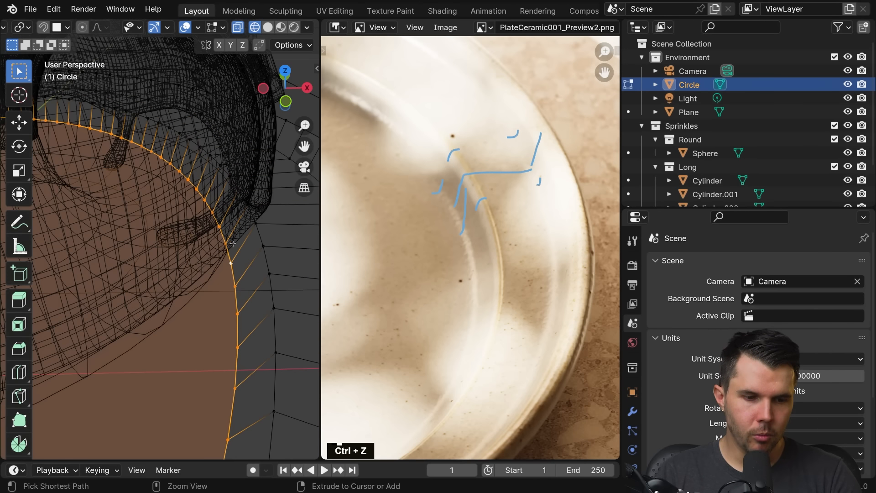
{"action": "middle_click_drag", "start_coordinate": [229, 242], "coordinate": [230, 250], "text": "shift"}
{"action": "scroll", "coordinate": [214, 221], "scroll_direction": "up", "scroll_amount": 1, "text": "shift"}
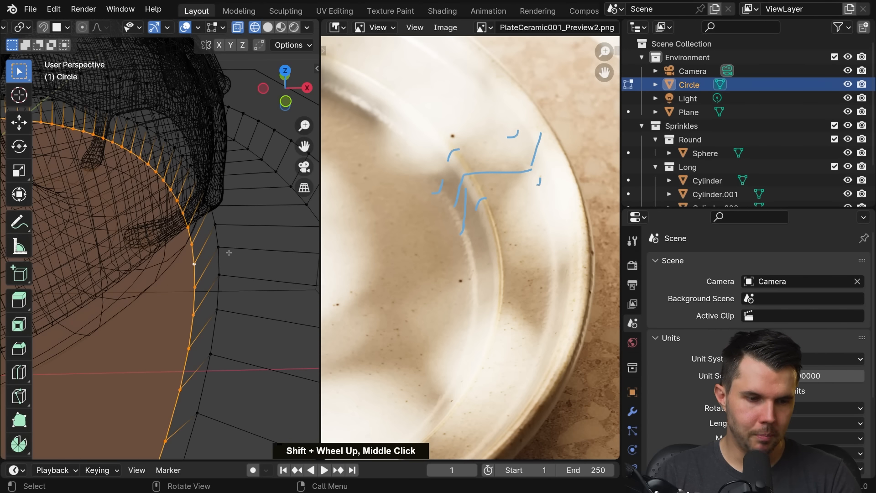
Step: Try to bevel the bottom loop together with the inner wall's top loop and the flat rim's outer loop
{"action": "left_click", "coordinate": [214, 220], "text": "alt+shift"}
{"action": "left_click", "coordinate": [284, 181], "text": "alt+shift"}
{"action": "middle_click_drag", "start_coordinate": [283, 181], "coordinate": [262, 240], "text": "shift"}
{"action": "key", "text": "ctrl+b"}
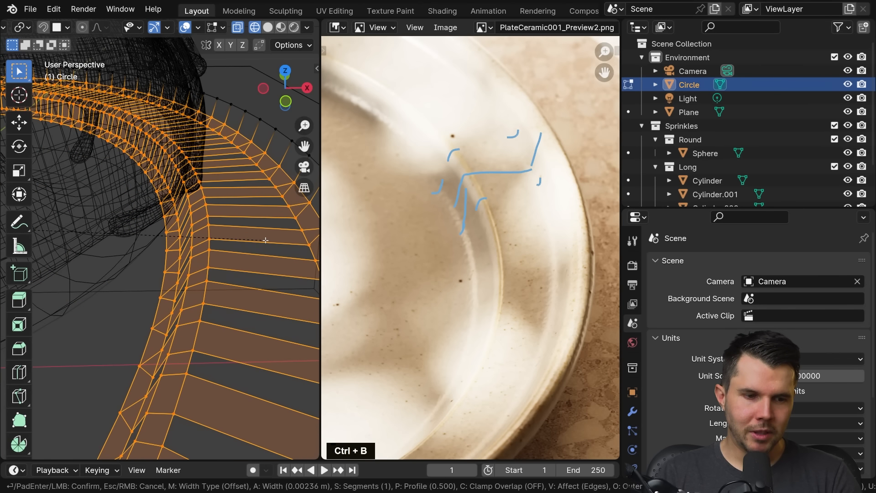
{"action": "scroll", "coordinate": [264, 240], "scroll_direction": "up", "scroll_amount": 1}
{"action": "left_click", "coordinate": [265, 240]}
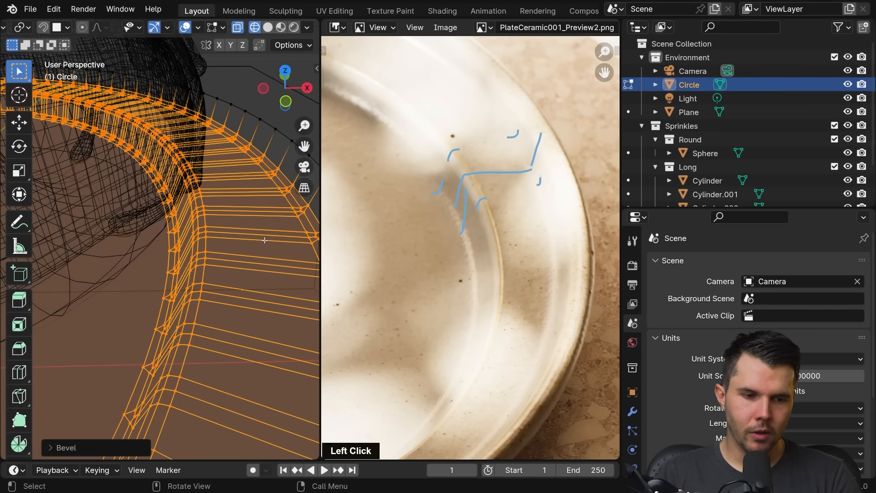
{"action": "middle_click_drag", "start_coordinate": [265, 240], "coordinate": [250, 234], "text": "shift"}
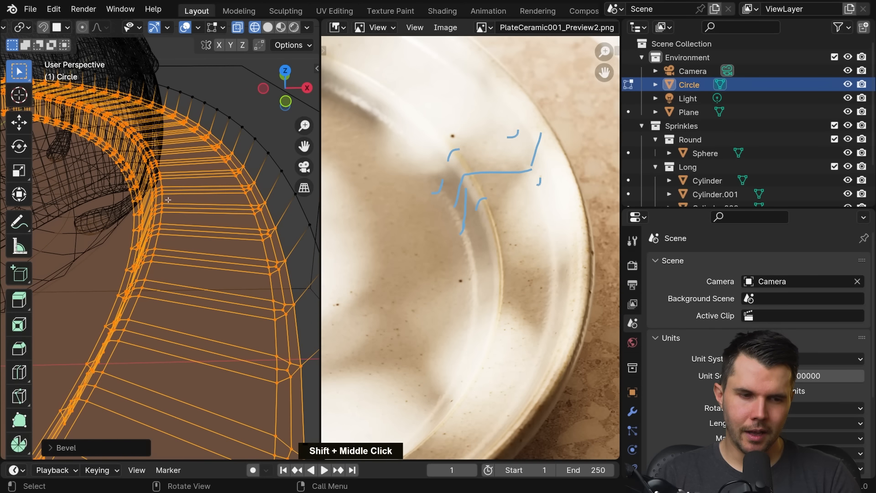
Step: Undo the bevel on the three loops
{"action": "key", "text": "ctrl+shift+a"}
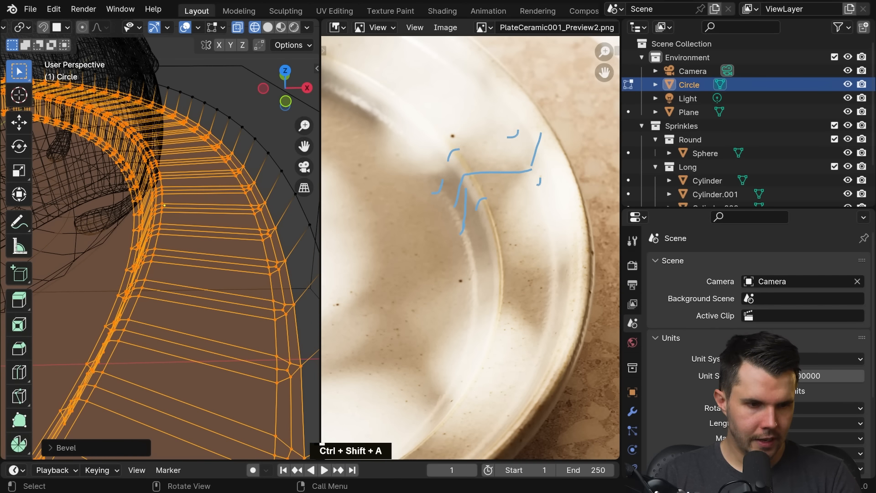
{"action": "left_click", "coordinate": [258, 208], "text": "shift"}
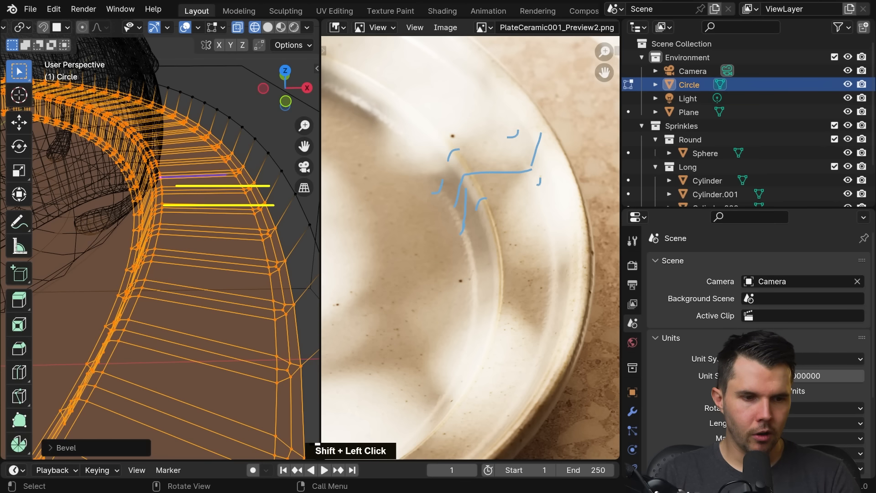
{"action": "key", "text": "Escape"}
{"action": "key", "text": "ctrl+z"}
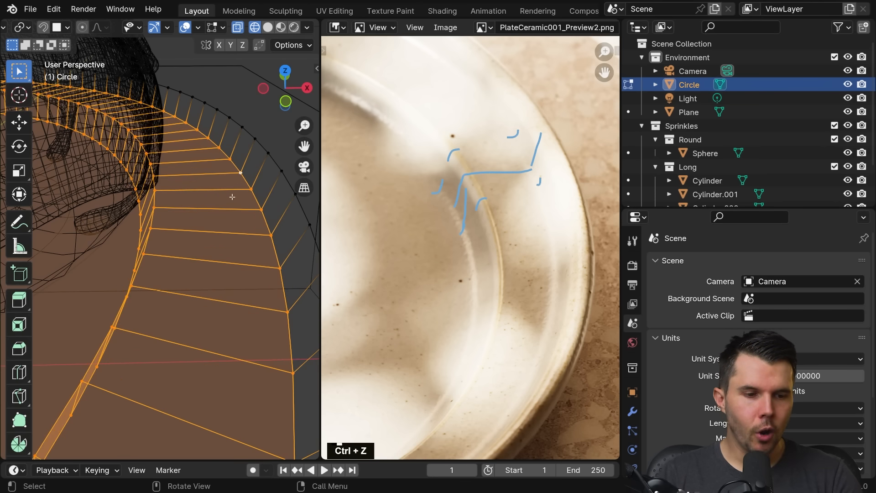
{"action": "middle_click_drag", "start_coordinate": [246, 197], "coordinate": [223, 200]}
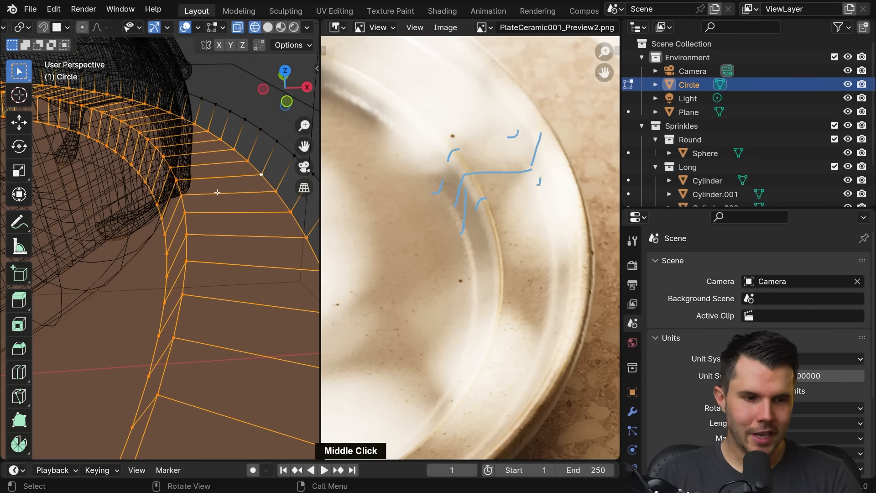
{"action": "key", "text": "ctrl+shift+a"}
{"action": "left_click", "coordinate": [164, 235]}
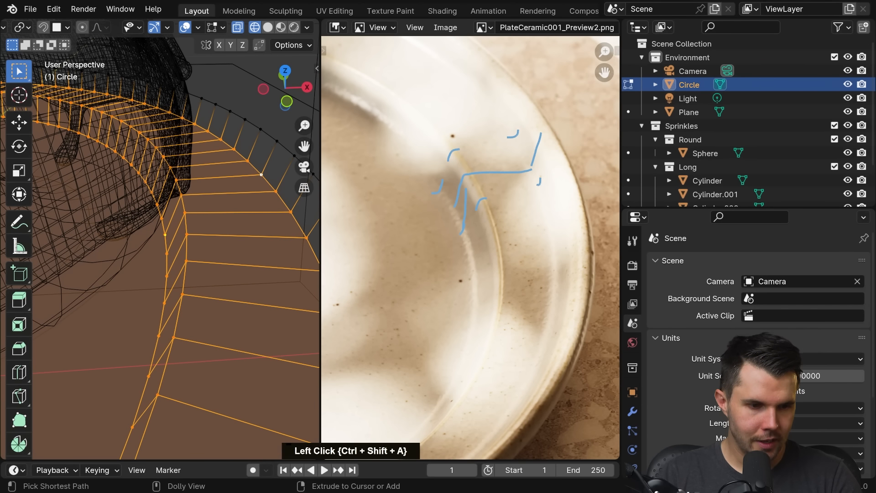
{"action": "key", "text": "Escape"}
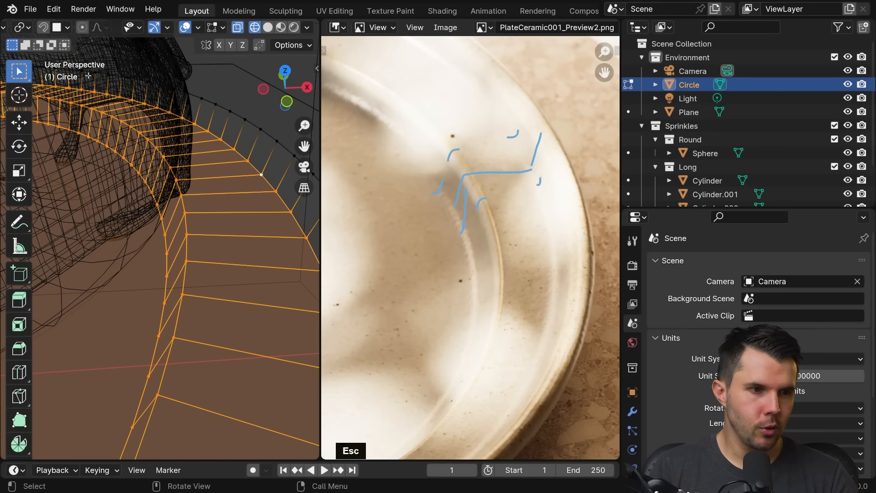
Step: In edge select mode, select the inner wall's bottom and top edge loops and the flat rim's outer edge loop
{"action": "middle_click_drag", "start_coordinate": [93, 28], "coordinate": [261, 29]}
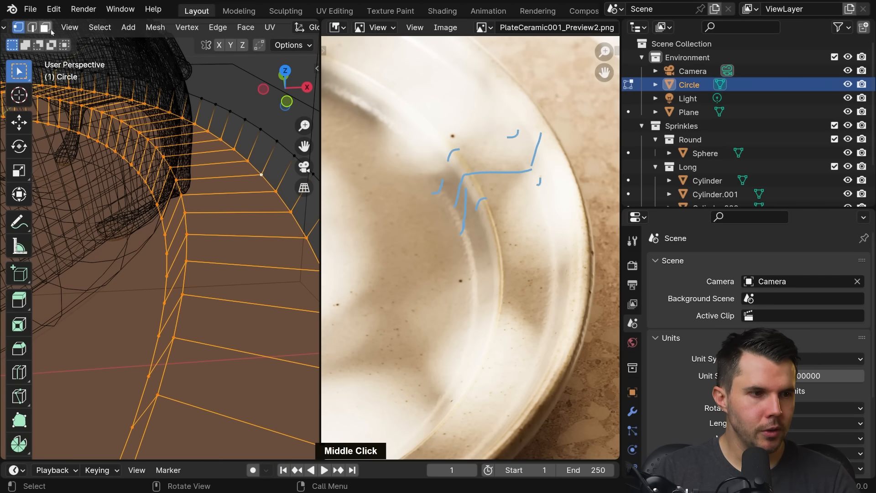
{"action": "middle_click_drag", "start_coordinate": [51, 31], "coordinate": [139, 30]}
{"action": "left_click", "coordinate": [120, 27]}
{"action": "middle_click_drag", "start_coordinate": [174, 196], "coordinate": [179, 200]}
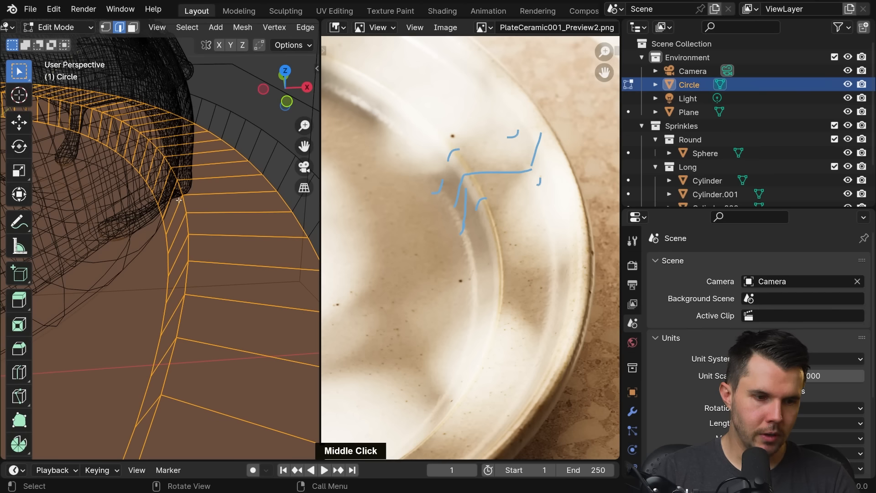
{"action": "left_click", "coordinate": [165, 240], "text": "alt"}
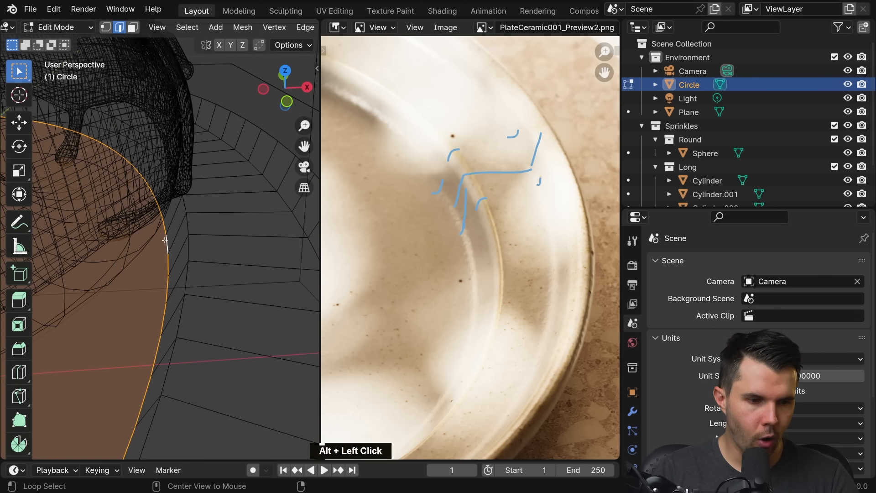
{"action": "left_click", "coordinate": [190, 200], "text": "alt+shift"}
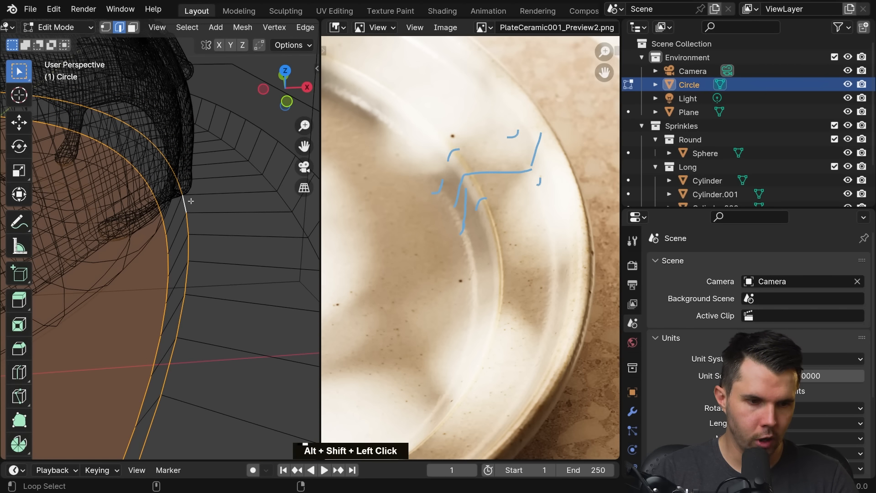
{"action": "left_click", "coordinate": [268, 182], "text": "alt+shift"}
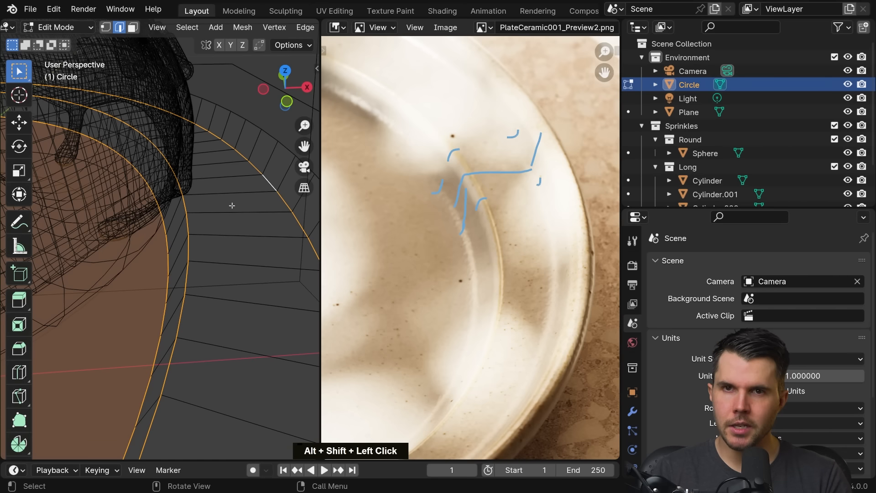
Step: Bevel the three selected edge loops with a width of about 0.0022 m and 4 segments
{"action": "scroll", "coordinate": [231, 208], "scroll_direction": "up", "scroll_amount": 1}
{"action": "key", "text": "ctrl"}
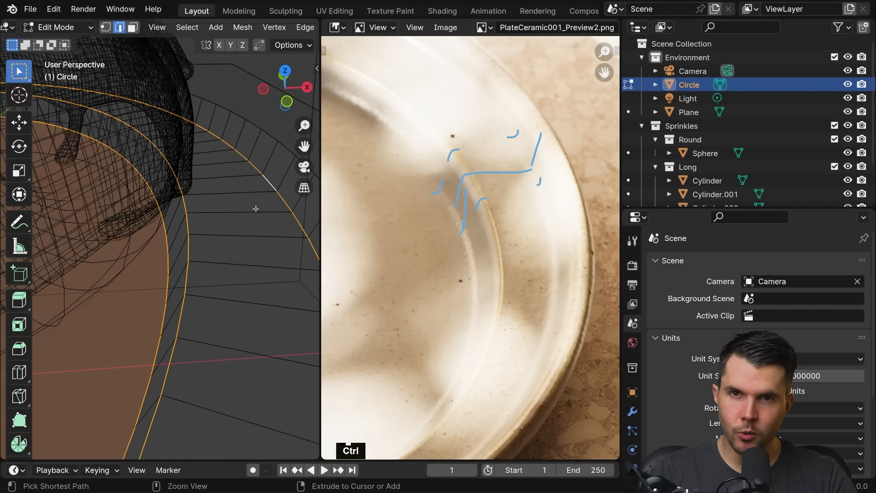
{"action": "key", "text": "ctrl+b"}
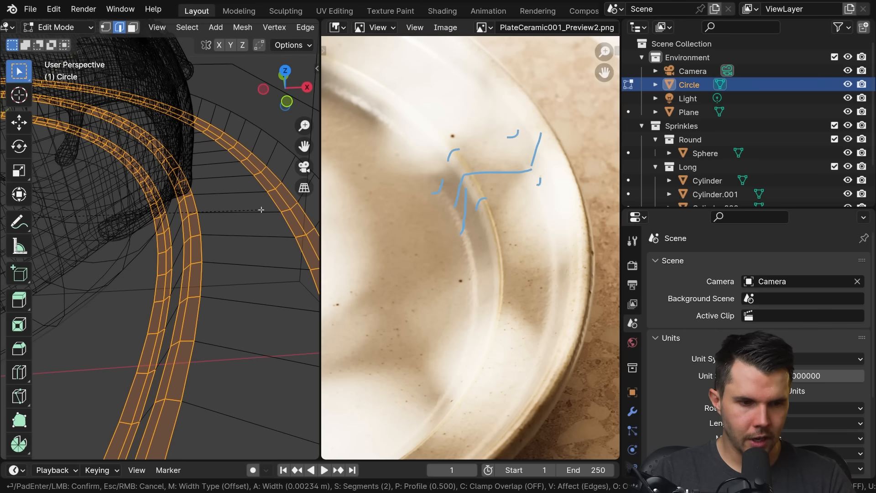
{"action": "scroll", "coordinate": [261, 209], "scroll_direction": "up", "scroll_amount": 1}
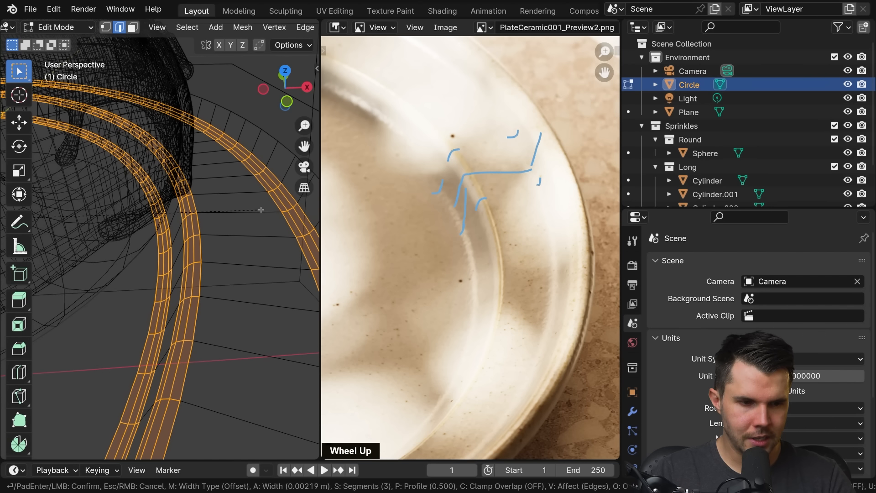
{"action": "scroll", "coordinate": [261, 209], "scroll_direction": "up", "scroll_amount": 1}
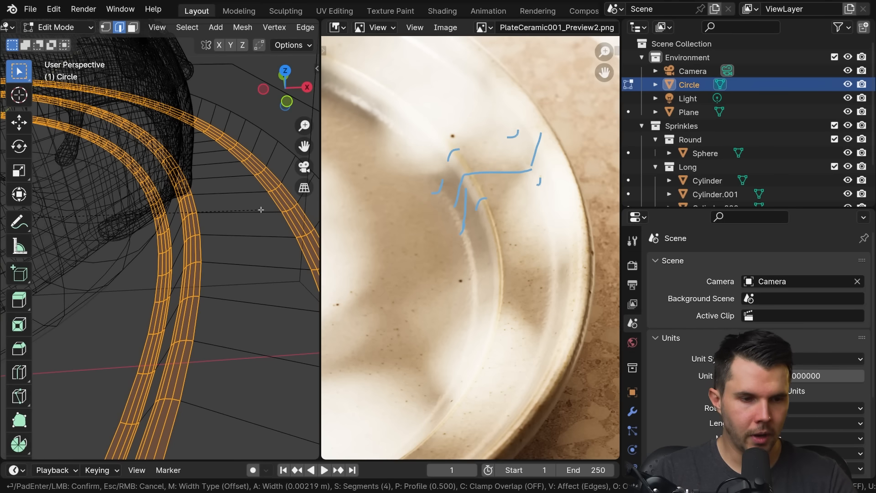
{"action": "left_click", "coordinate": [261, 209]}
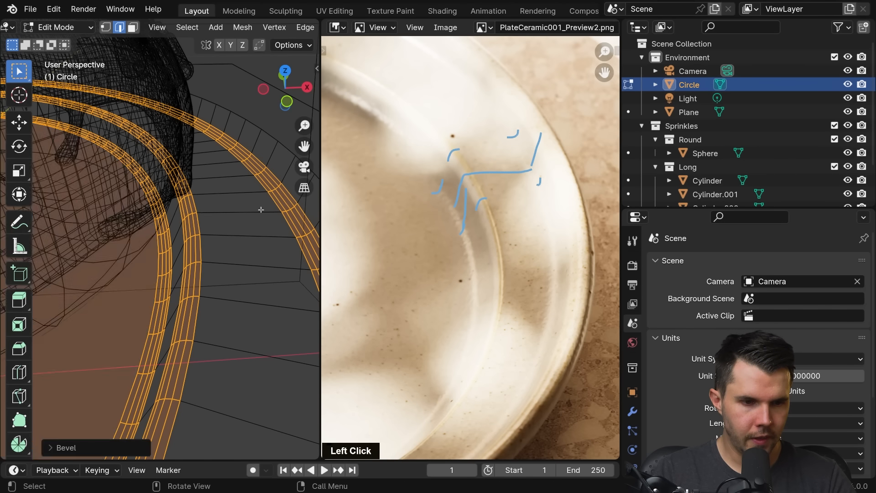
Step: Return to Object Mode with Solid shading and inspect the plate's rounded edges against the reference image
{"action": "scroll", "coordinate": [261, 210], "scroll_direction": "down", "scroll_amount": 3}
{"action": "mouse_move", "coordinate": [228, 255]}
{"action": "middle_mouse_down", "text": "shift"}
{"action": "mouse_move", "coordinate": [199, 212]}
{"action": "mouse_move", "coordinate": [237, 208]}
{"action": "mouse_move", "coordinate": [208, 209]}
{"action": "mouse_move", "coordinate": [213, 260]}
{"action": "mouse_move", "coordinate": [219, 252]}
{"action": "middle_mouse_up", "text": "shift"}
{"action": "scroll", "coordinate": [199, 212], "scroll_direction": "up", "scroll_amount": 3}
{"action": "key", "text": "z"}
{"action": "key", "text": "Tab"}
{"action": "scroll", "coordinate": [243, 212], "scroll_direction": "down", "scroll_amount": 3}
{"action": "scroll", "coordinate": [246, 213], "scroll_direction": "up", "scroll_amount": 6}
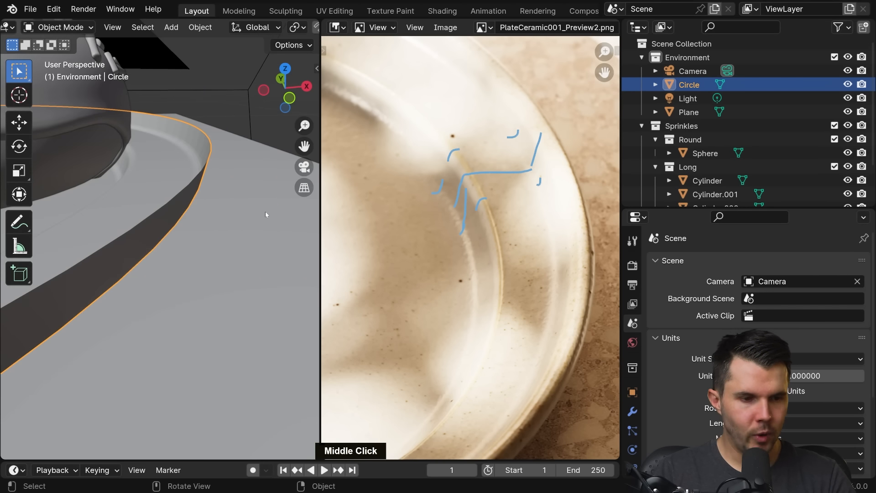
{"action": "middle_click_drag", "start_coordinate": [550, 254], "coordinate": [492, 248]}
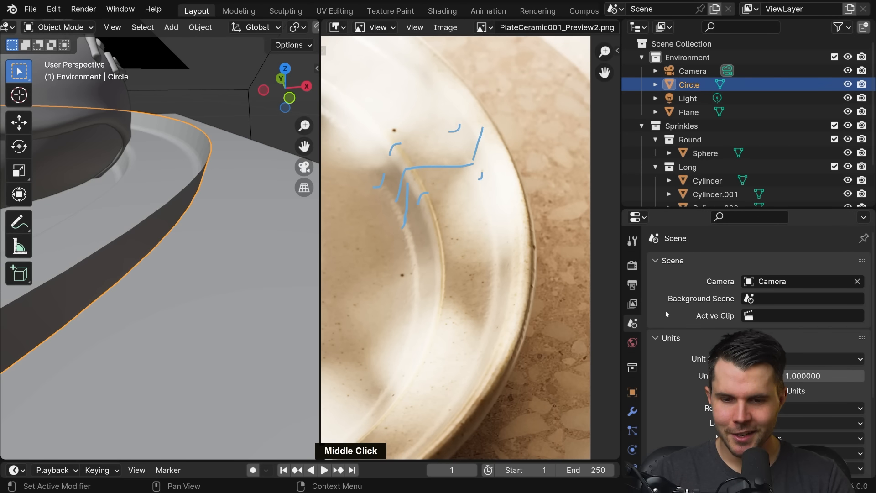
Step: Enlarge the Properties editor and add a Solidify modifier to the plate
{"action": "left_click_drag", "start_coordinate": [699, 208], "coordinate": [699, 106]}
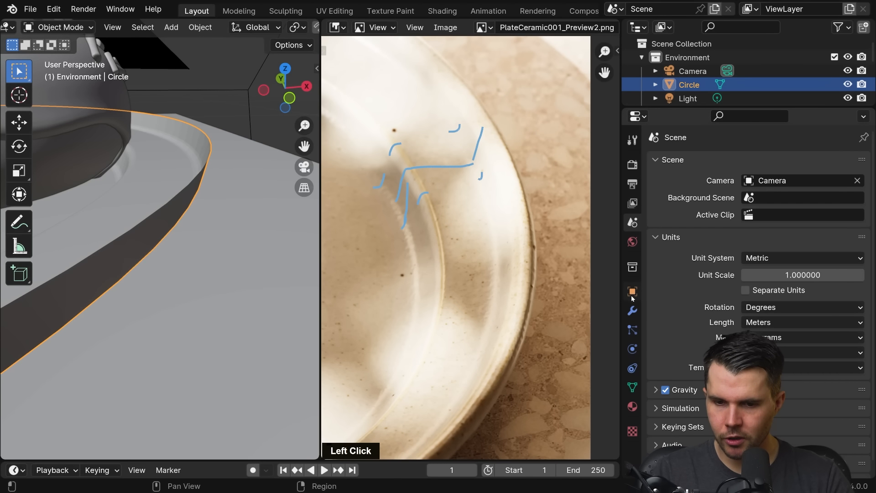
{"action": "left_click", "coordinate": [632, 311]}
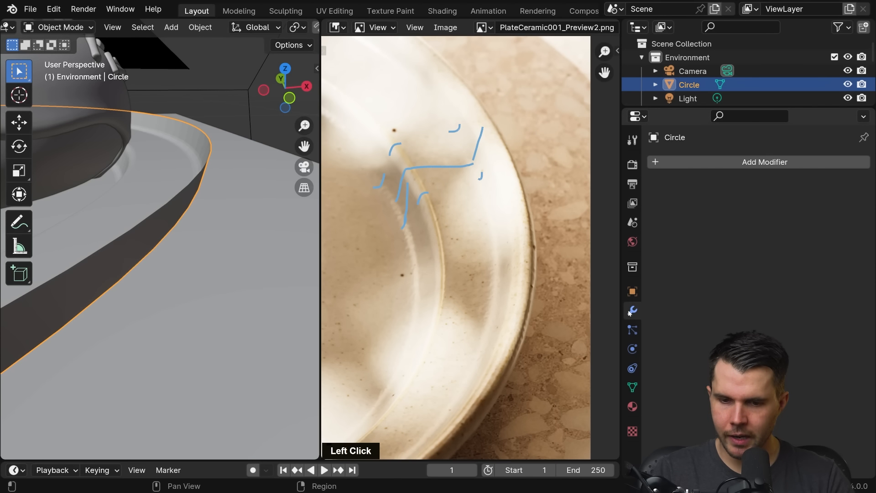
{"action": "left_click", "coordinate": [716, 163]}
{"action": "type", "text": "solid"}
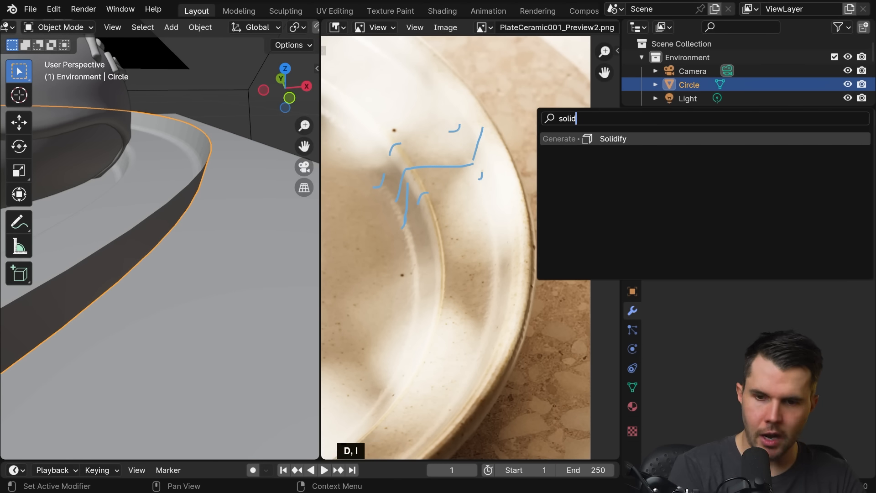
{"action": "key", "text": "Return"}
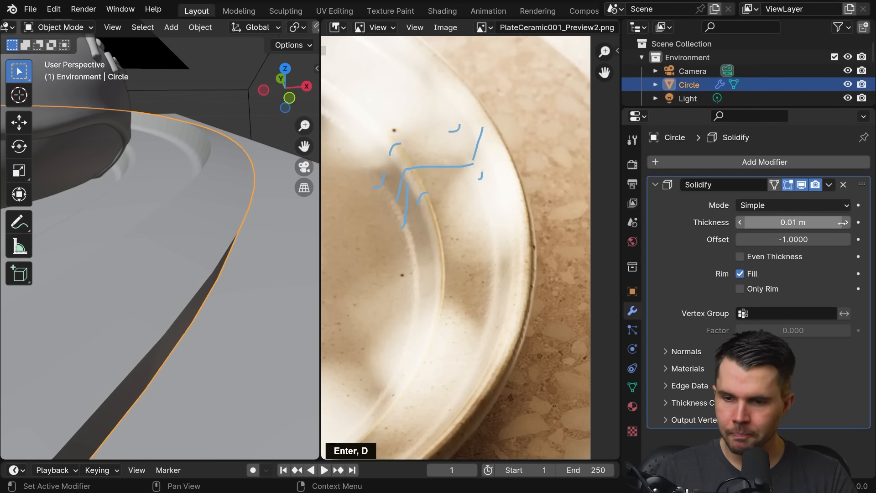
Step: Set the Solidify modifier's thickness to 0.004 m
{"action": "left_click", "coordinate": [793, 222]}
{"action": "key", "text": "Escape"}
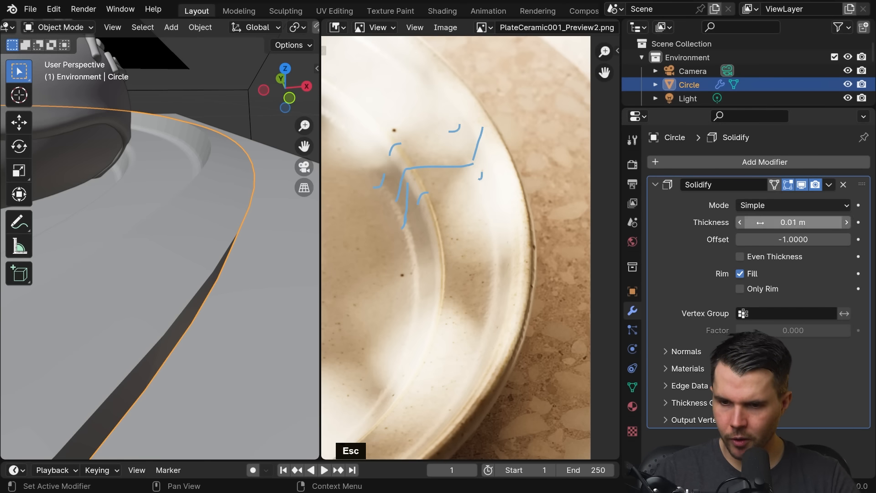
{"action": "left_click_drag", "start_coordinate": [793, 222], "coordinate": [771, 222], "text": "shift"}
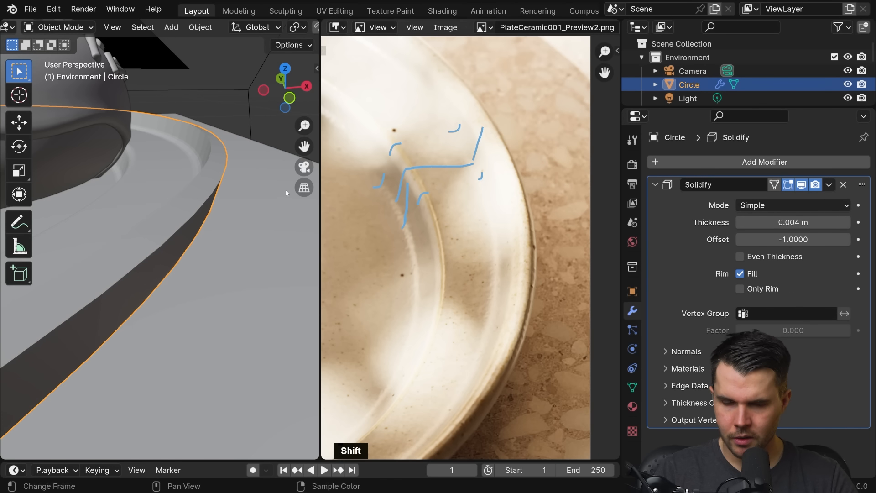
Step: Try to select the solidified outer rim's edge loop in the plate's Edit Mode
{"action": "scroll", "coordinate": [248, 190], "scroll_direction": "down", "scroll_amount": 5}
{"action": "scroll", "coordinate": [250, 194], "scroll_direction": "up", "scroll_amount": 2}
{"action": "scroll", "coordinate": [250, 196], "scroll_direction": "up", "scroll_amount": 3}
{"action": "middle_click_drag", "start_coordinate": [251, 194], "coordinate": [242, 222], "text": "shift"}
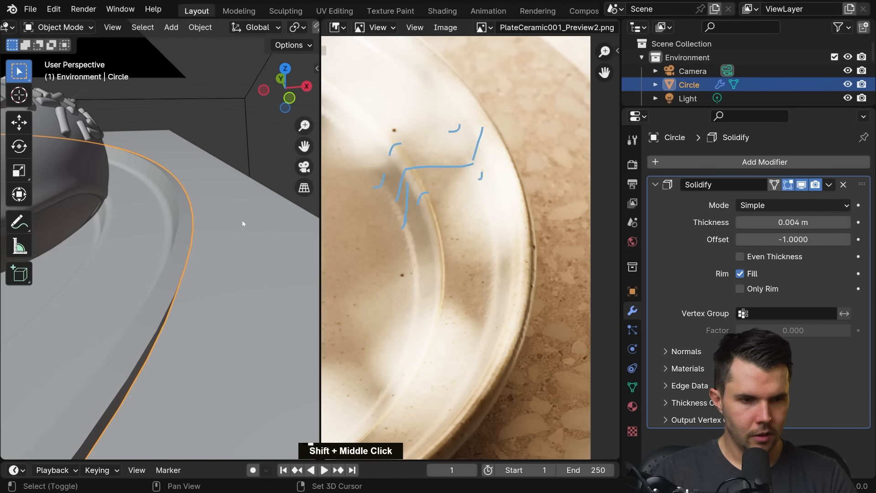
{"action": "scroll", "coordinate": [222, 210], "scroll_direction": "up", "scroll_amount": 3}
{"action": "key", "text": "Tab"}
{"action": "left_click", "coordinate": [202, 193]}
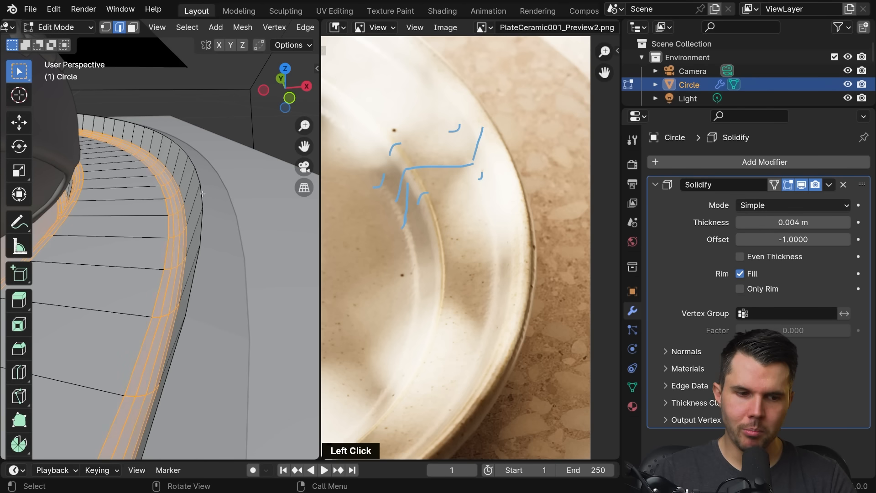
{"action": "left_click", "coordinate": [201, 194], "text": "alt"}
{"action": "key", "text": "Tab"}
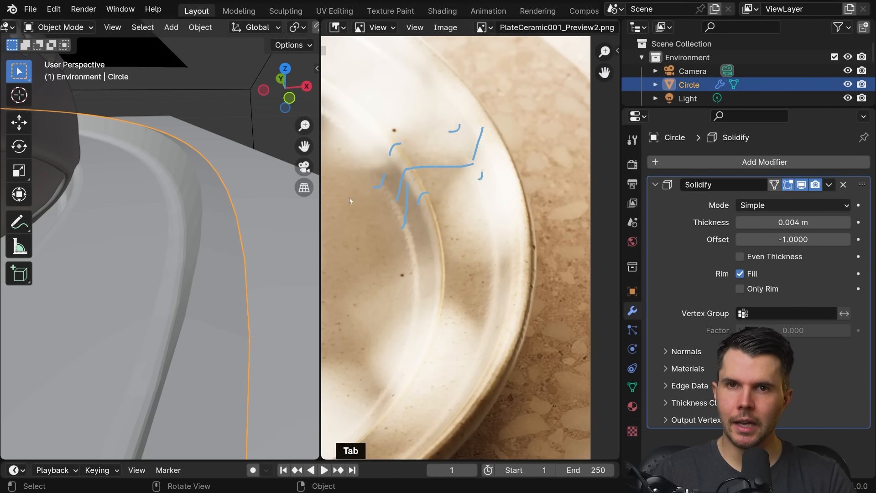
Step: Apply the plate's Solidify modifier and select the inner and outer upper edge loops of its rim
{"action": "left_click", "coordinate": [829, 184]}
{"action": "left_click", "coordinate": [803, 200]}
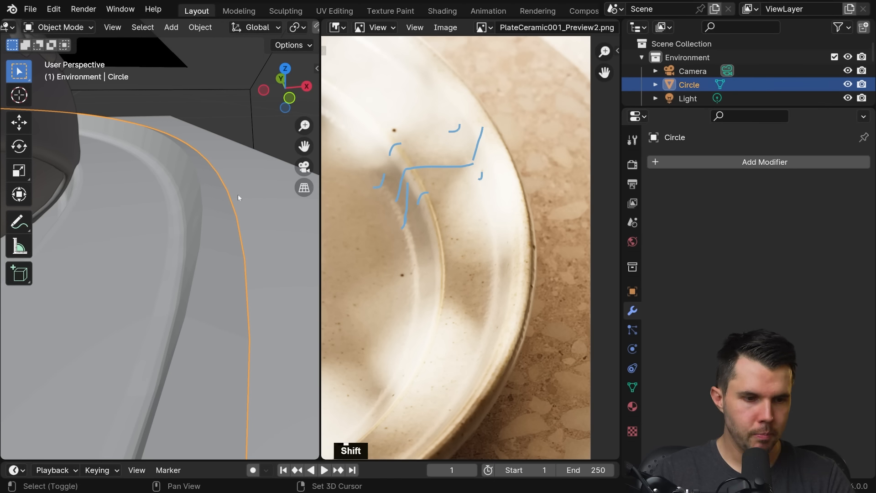
{"action": "key", "text": "Tab"}
{"action": "middle_click_drag", "start_coordinate": [238, 195], "coordinate": [228, 194], "text": "shift"}
{"action": "middle_click_drag", "start_coordinate": [165, 185], "coordinate": [185, 177]}
{"action": "left_click", "coordinate": [187, 177], "text": "alt"}
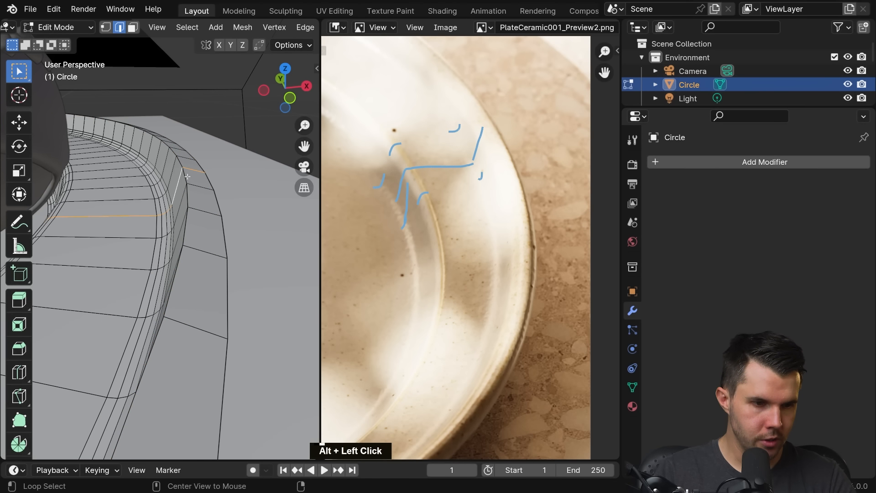
{"action": "left_click", "coordinate": [188, 180], "text": "alt"}
{"action": "key", "text": "alt"}
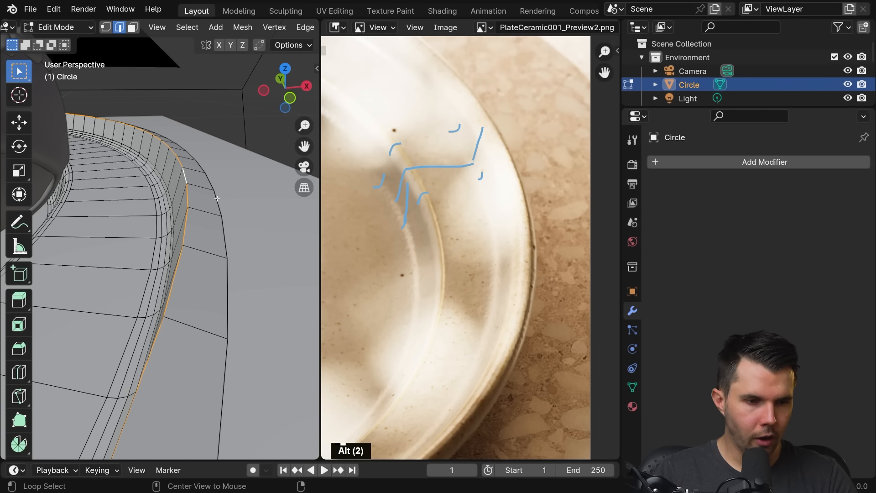
{"action": "left_click", "coordinate": [218, 199], "text": "alt+shift"}
{"action": "middle_click_drag", "start_coordinate": [219, 199], "coordinate": [242, 221]}
{"action": "scroll", "coordinate": [232, 222], "scroll_direction": "up", "scroll_amount": 3}
{"action": "key", "text": "ctrl+b"}
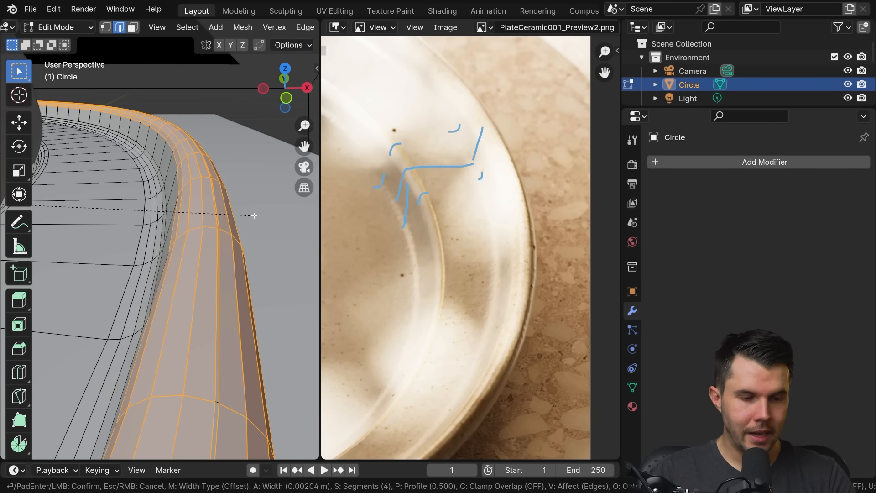
{"action": "key", "text": "shift"}
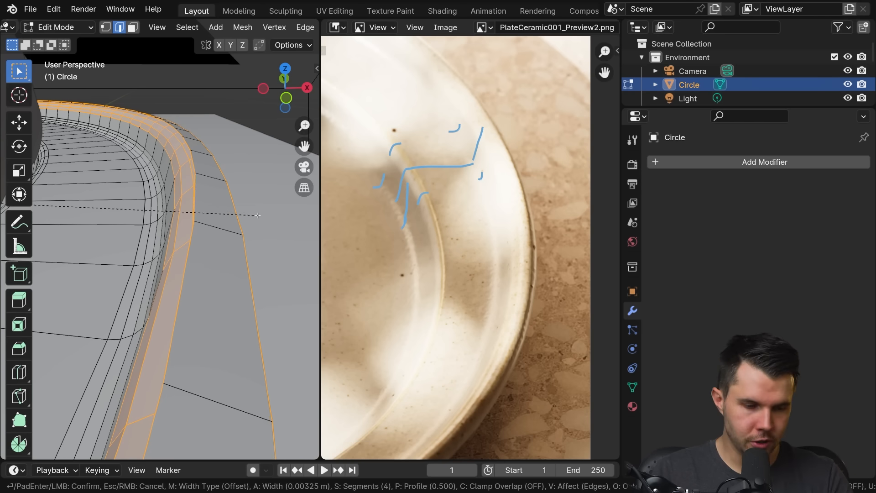
{"action": "key", "text": "ctrl+shift+a"}
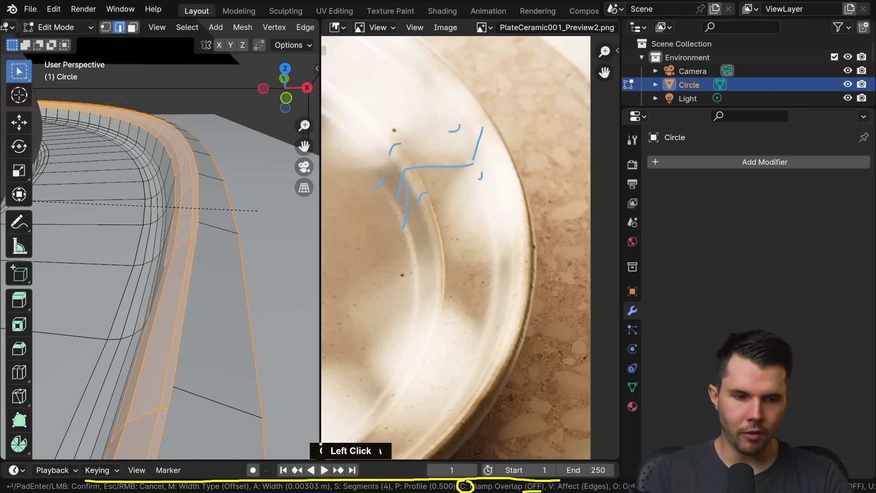
{"action": "key", "text": "Escape"}
{"action": "key", "text": "Escape"}
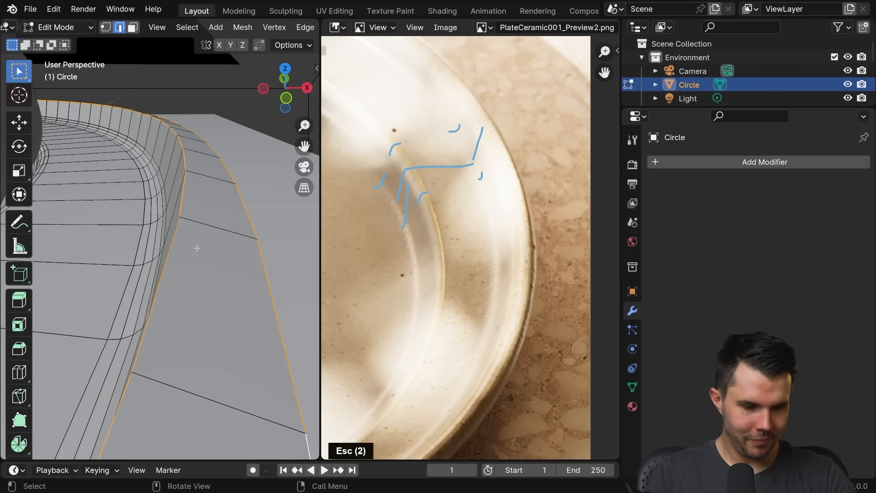
{"action": "key", "text": "ctrl+z"}
Step: Add the rim's outer edge loop to the selection and bevel both loops with 4 segments and Clamp Overlap on
{"action": "left_click", "coordinate": [259, 242], "text": "alt+shift"}
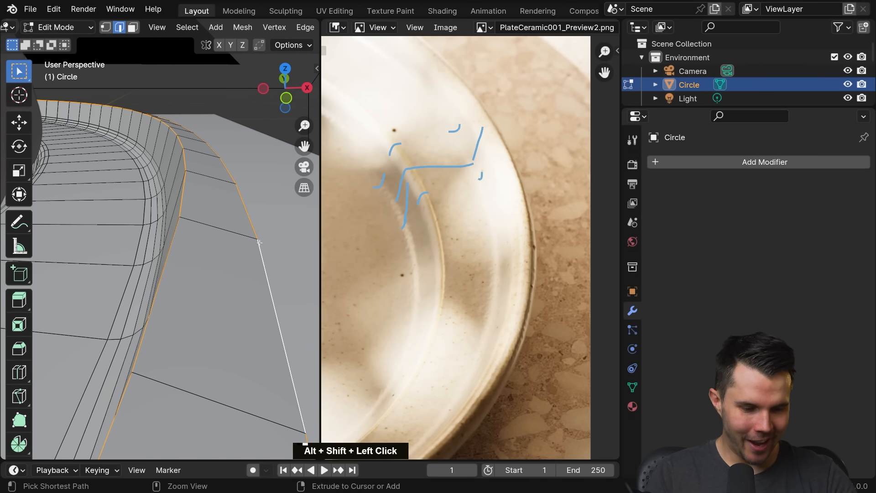
{"action": "key", "text": "ctrl+b"}
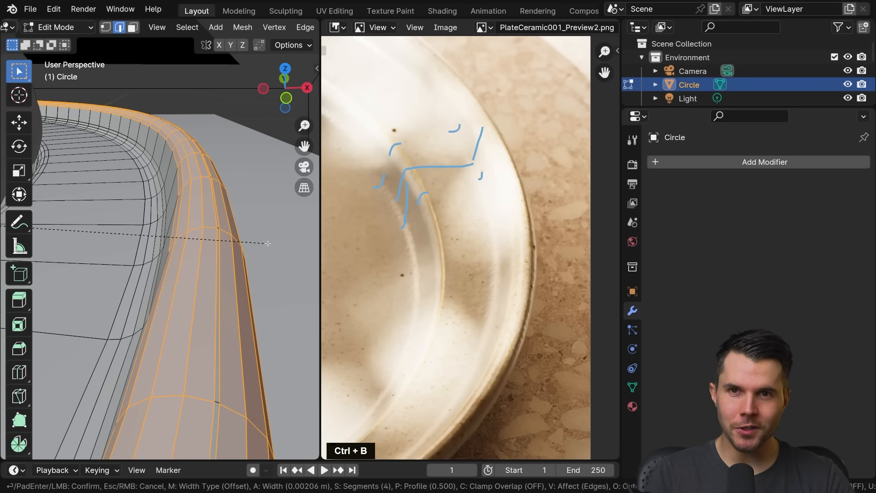
{"action": "key", "text": "c"}
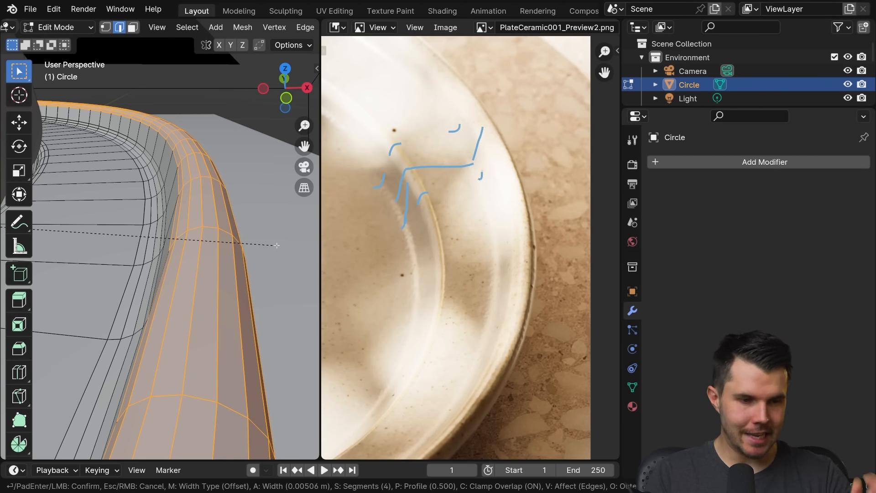
{"action": "left_click", "coordinate": [276, 245]}
Step: Return to Object Mode and examine the beveled rim's rounding and shading up close
{"action": "scroll", "coordinate": [266, 250], "scroll_direction": "down", "scroll_amount": 2}
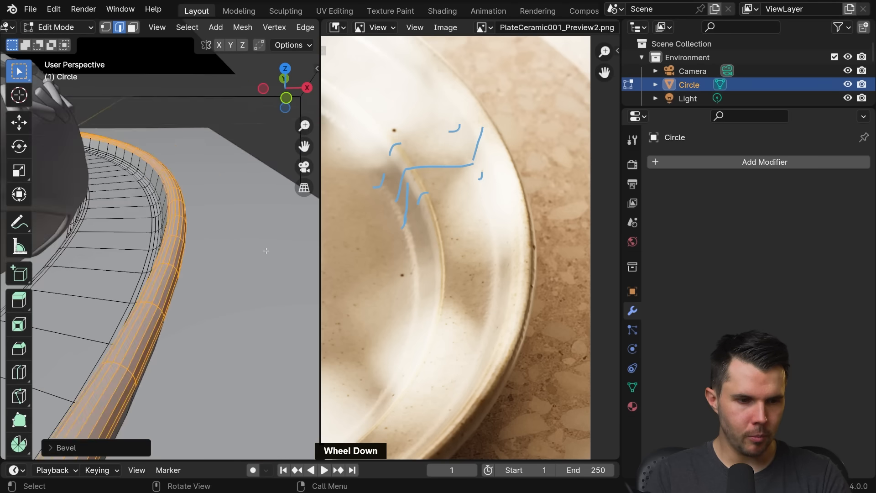
{"action": "key", "text": "Tab"}
{"action": "middle_click_drag", "start_coordinate": [242, 250], "coordinate": [213, 272]}
{"action": "scroll", "coordinate": [212, 271], "scroll_direction": "up", "scroll_amount": 3}
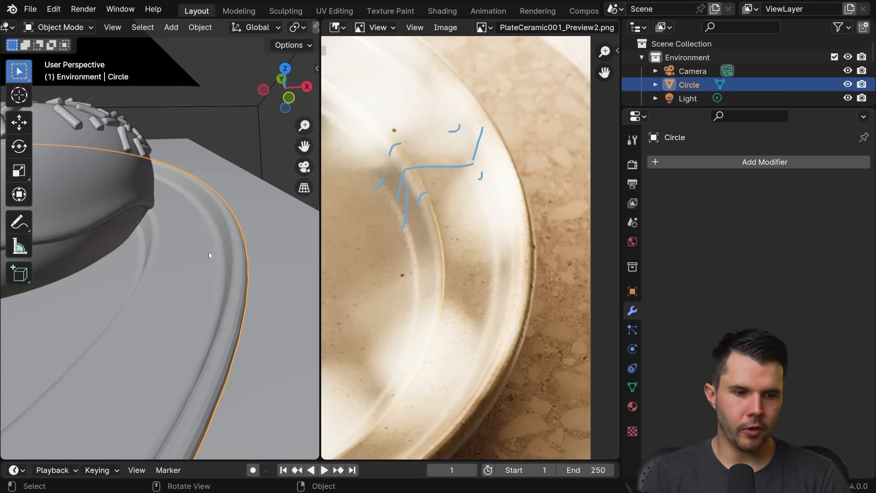
{"action": "middle_click_drag", "start_coordinate": [209, 254], "coordinate": [241, 211], "text": "shift"}
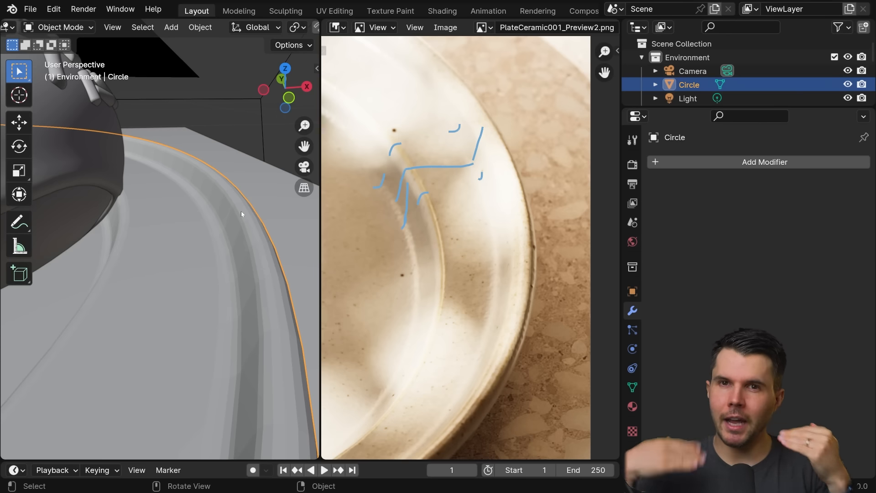
{"action": "mouse_move", "coordinate": [241, 230]}
{"action": "middle_mouse_down", "text": "shift"}
{"action": "mouse_move", "coordinate": [205, 244]}
{"action": "mouse_move", "coordinate": [228, 246]}
{"action": "mouse_move", "coordinate": [229, 231]}
{"action": "middle_mouse_up", "text": "shift"}
{"action": "scroll", "coordinate": [205, 244], "scroll_direction": "down", "scroll_amount": 2, "text": "shift"}
{"action": "scroll", "coordinate": [229, 230], "scroll_direction": "down", "scroll_amount": 2}
Step: Select the plate's entire mesh in Edit Mode and merge its overlapping vertices by distance
{"action": "key", "text": "Tab"}
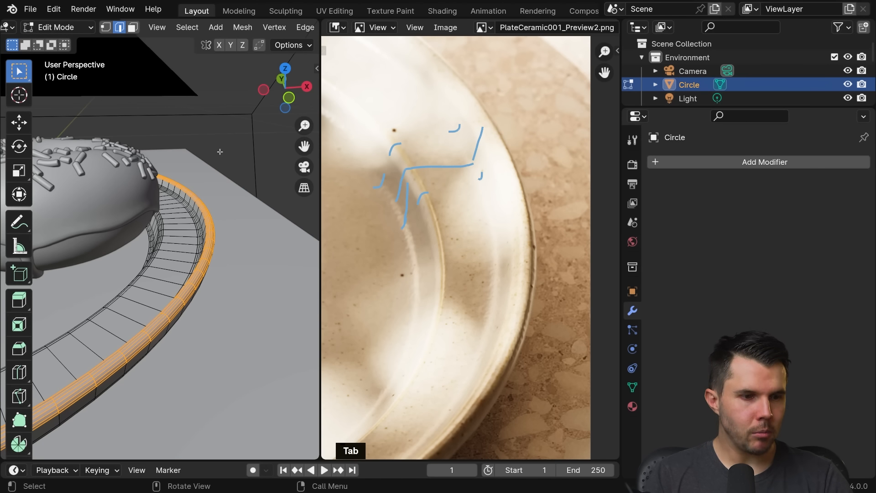
{"action": "key", "text": "a"}
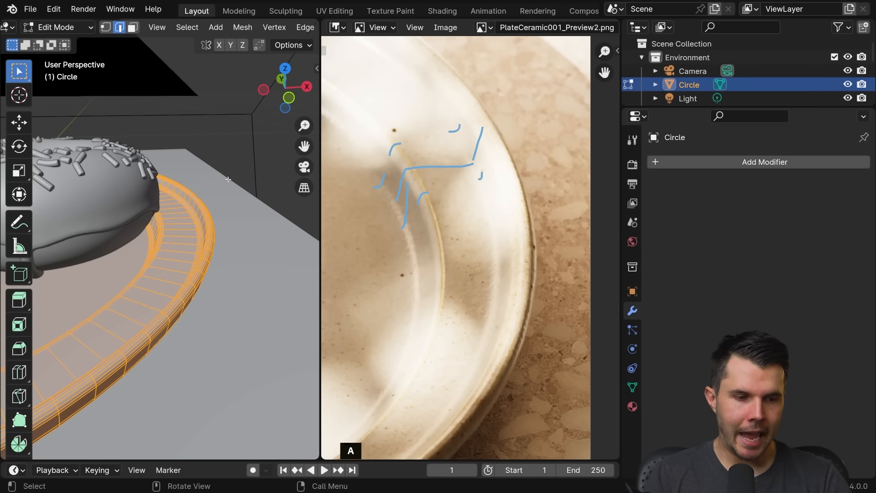
{"action": "scroll", "coordinate": [228, 179], "scroll_direction": "up", "scroll_amount": 2}
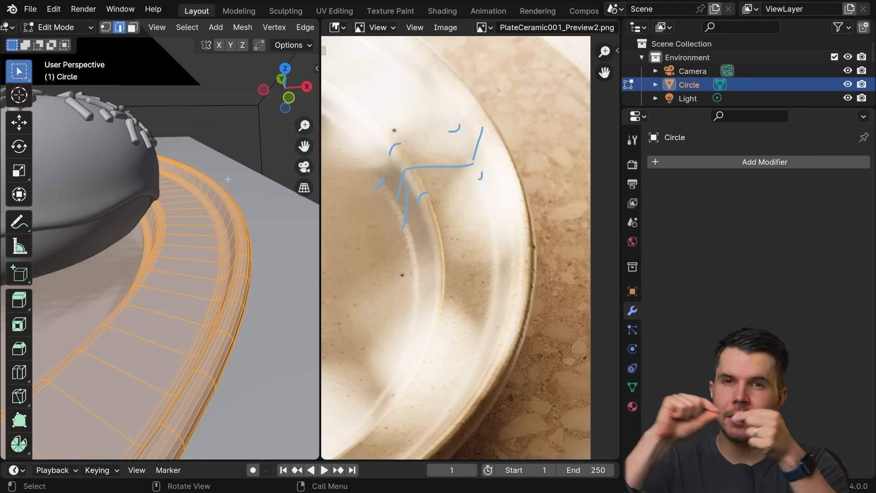
{"action": "key", "text": "m"}
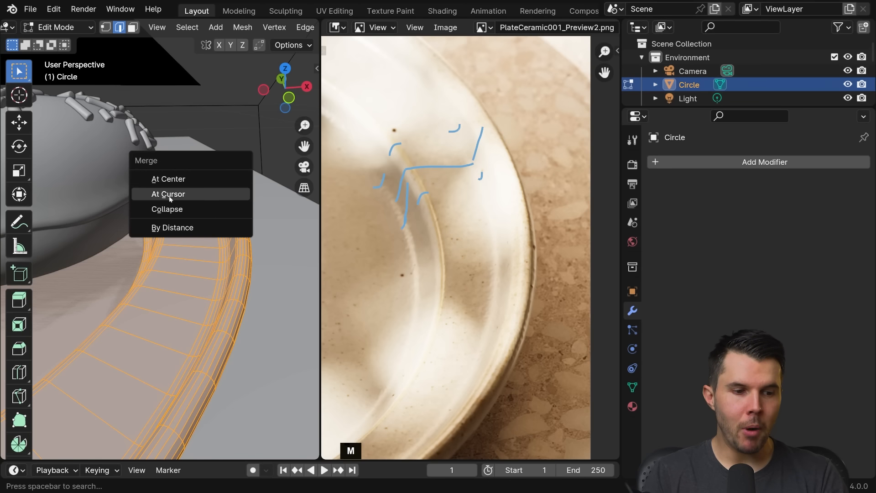
{"action": "left_click", "coordinate": [168, 229]}
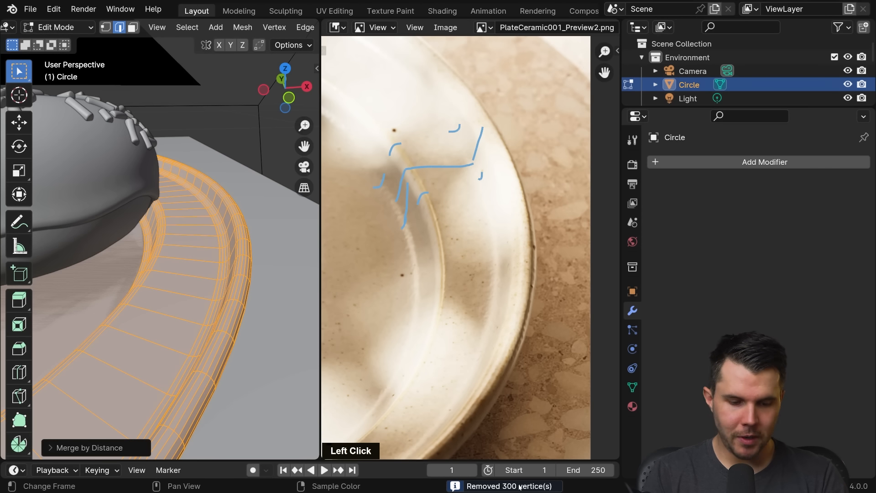
{"action": "key", "text": "ctrl+shift+a"}
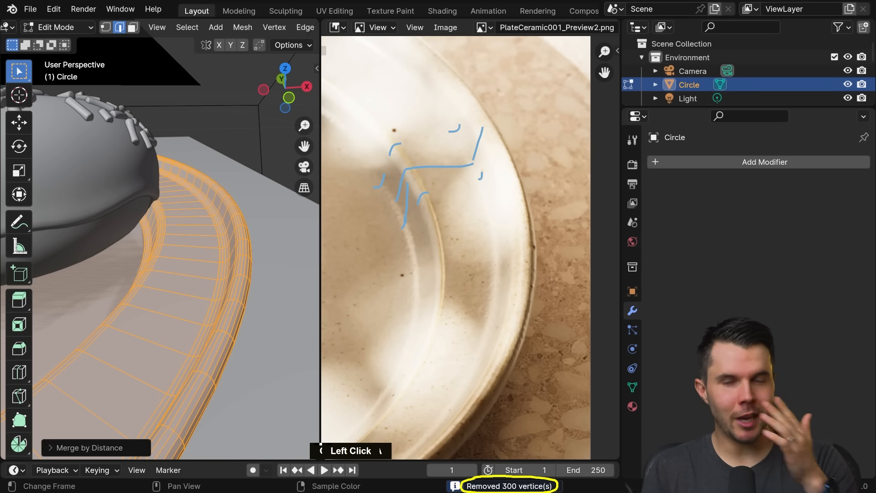
{"action": "key", "text": "ctrl+shift+a"}
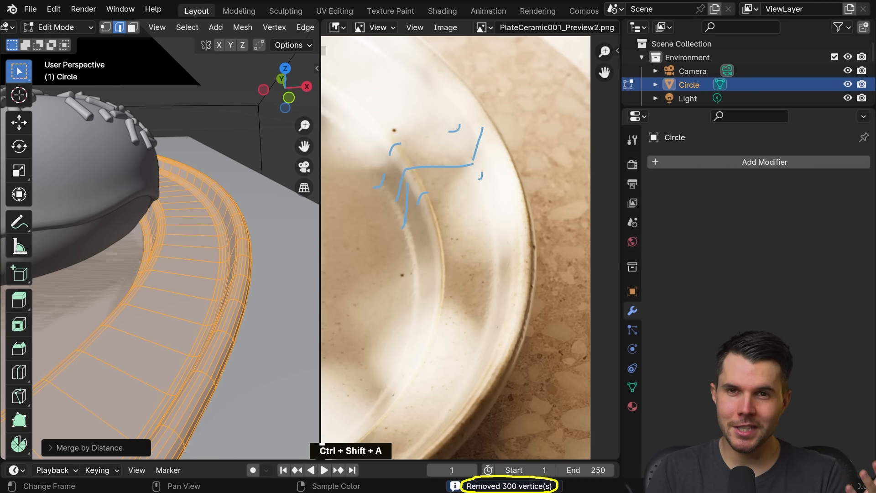
{"action": "key", "text": "Escape"}
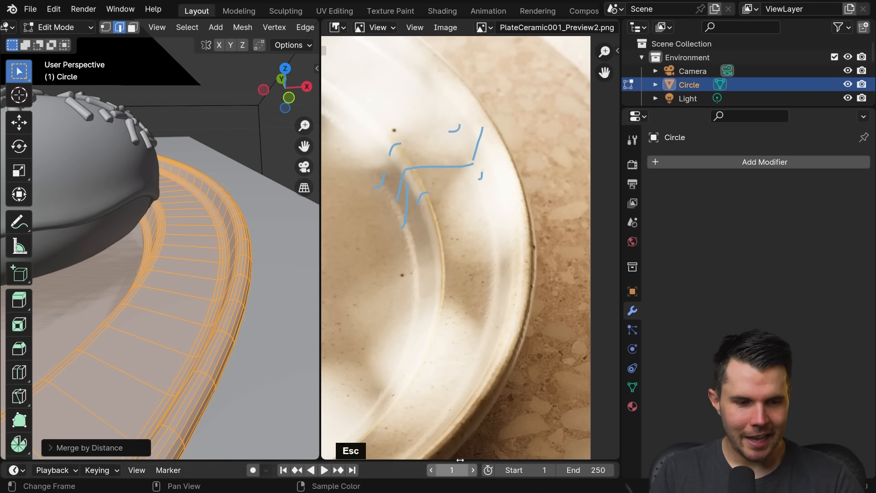
Step: Return to Object Mode and review the plate's overall shape beneath the donuts from several distances and angles
{"action": "scroll", "coordinate": [235, 312], "scroll_direction": "up", "scroll_amount": 3}
{"action": "middle_click_drag", "start_coordinate": [235, 312], "coordinate": [242, 309], "text": "shift"}
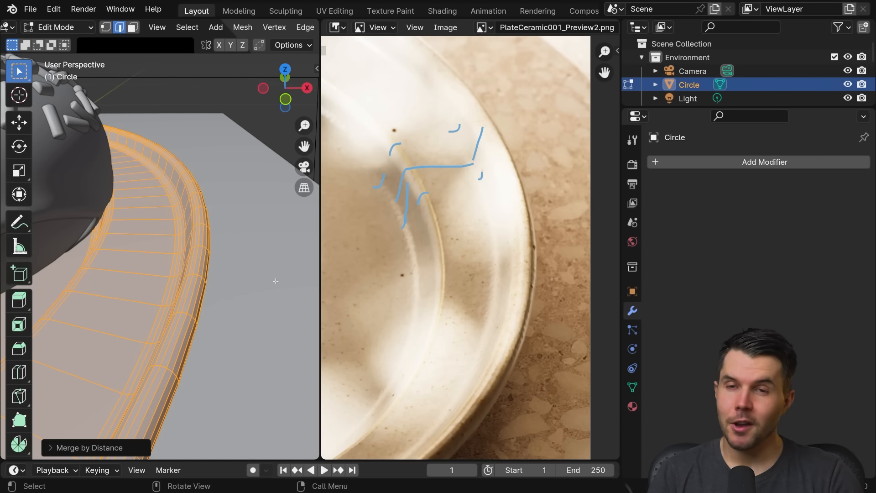
{"action": "middle_click_drag", "start_coordinate": [247, 280], "coordinate": [238, 238], "text": "shift"}
{"action": "scroll", "coordinate": [238, 239], "scroll_direction": "down", "scroll_amount": 2}
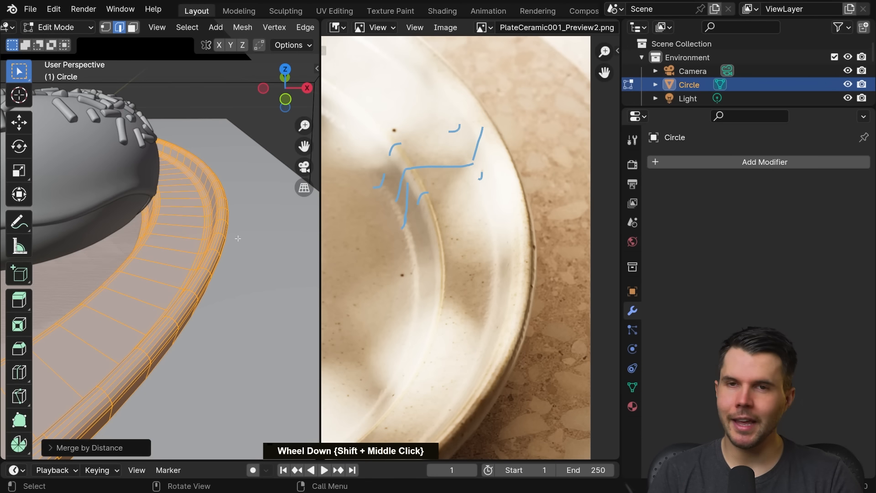
{"action": "key", "text": "Tab"}
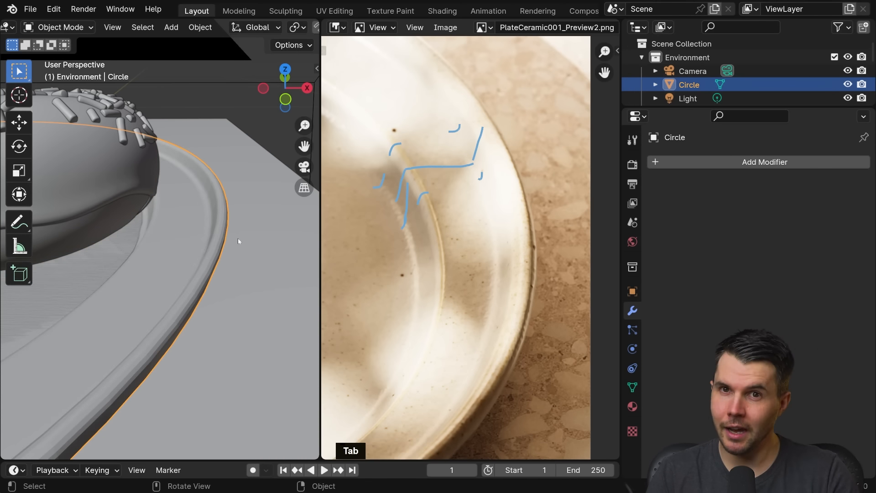
{"action": "scroll", "coordinate": [237, 240], "scroll_direction": "down", "scroll_amount": 2}
{"action": "middle_click_drag", "start_coordinate": [192, 261], "coordinate": [206, 250], "text": "shift"}
{"action": "scroll", "coordinate": [217, 265], "scroll_direction": "down", "scroll_amount": 2}
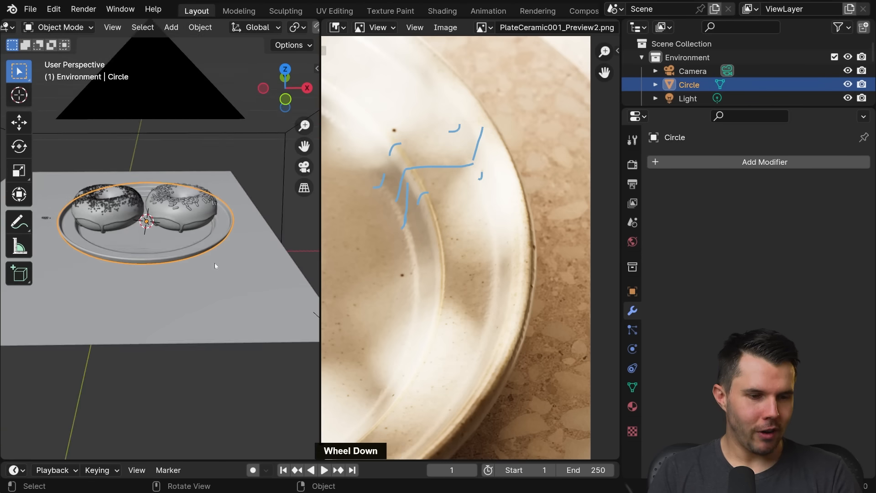
{"action": "scroll", "coordinate": [217, 265], "scroll_direction": "up", "scroll_amount": 3}
{"action": "middle_click_drag", "start_coordinate": [201, 256], "coordinate": [215, 238]}
{"action": "scroll", "coordinate": [274, 191], "scroll_direction": "down", "scroll_amount": 2}
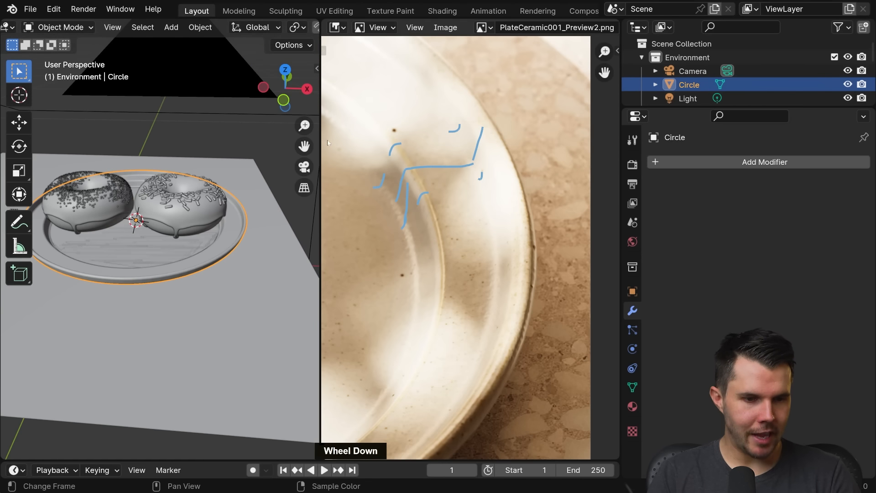
Step: Join the 3D Viewport over the reference Image Editor, keeping the plate in Object Mode
{"action": "left_click_drag", "start_coordinate": [319, 142], "coordinate": [385, 142]}
{"action": "middle_click_drag", "start_coordinate": [298, 203], "coordinate": [310, 161]}
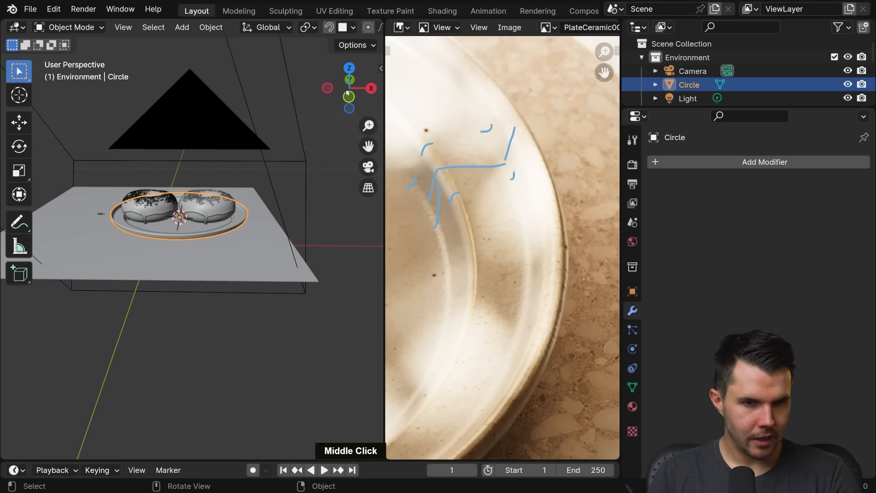
{"action": "left_click_drag", "start_coordinate": [379, 19], "coordinate": [461, 32]}
{"action": "key", "text": "ctrl+z"}
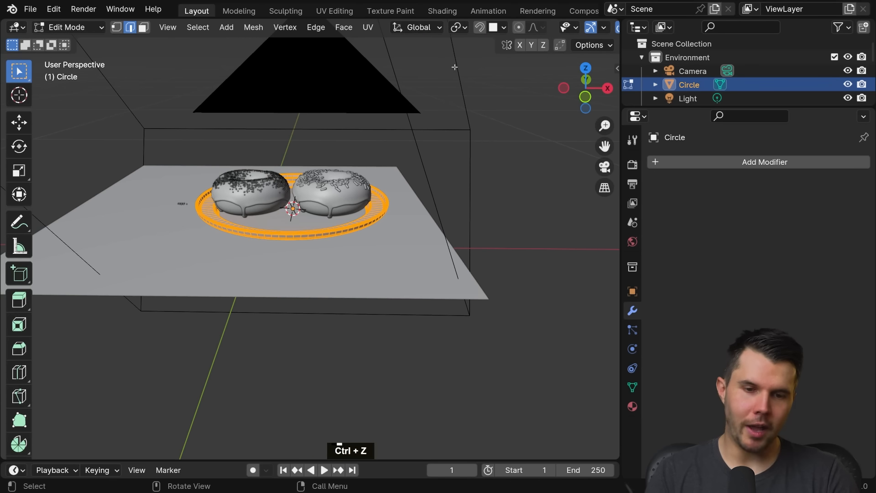
{"action": "key", "text": "ctrl+shift+z"}
Step: Split the 3D Viewport vertically and change the new area into an Image Editor
{"action": "right_click", "coordinate": [426, 20]}
{"action": "left_click", "coordinate": [365, 33]}
{"action": "left_click", "coordinate": [400, 46]}
{"action": "left_click", "coordinate": [419, 27]}
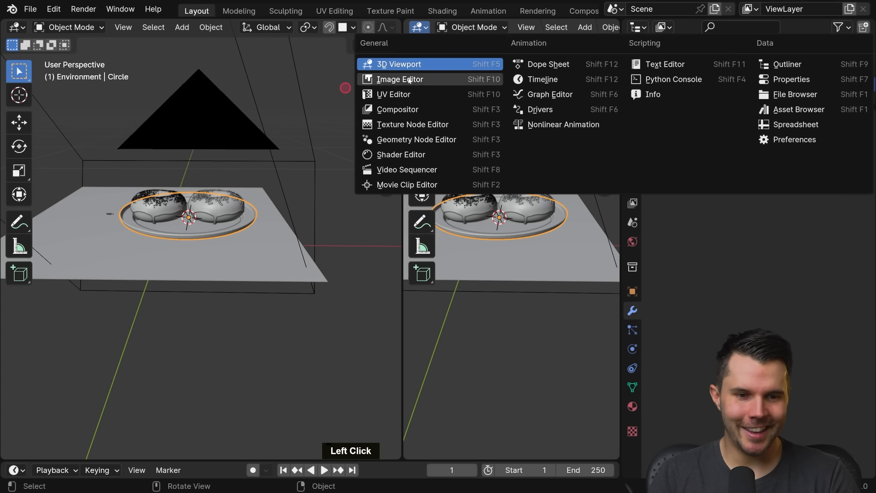
{"action": "left_click", "coordinate": [393, 79]}
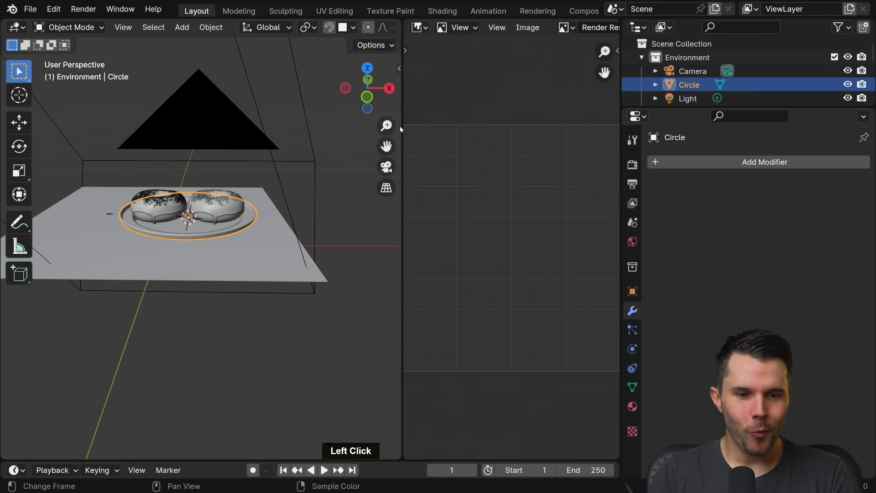
{"action": "right_click", "coordinate": [402, 208]}
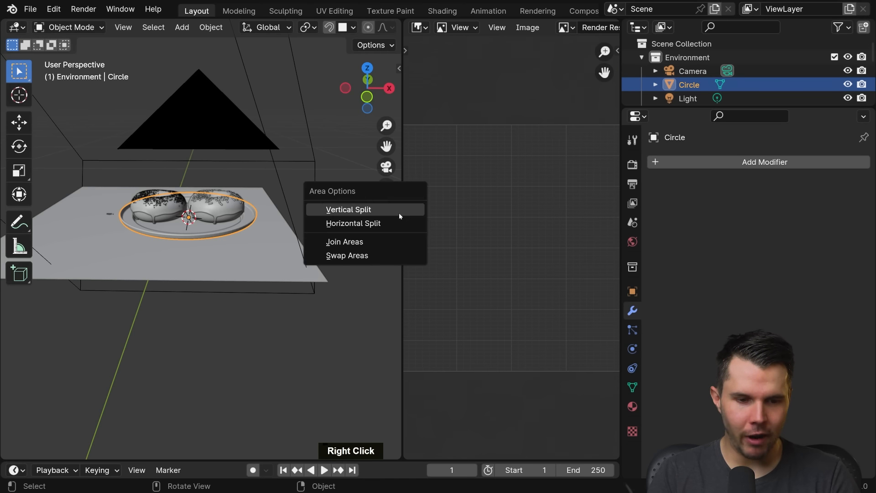
{"action": "left_click", "coordinate": [382, 242]}
{"action": "key", "text": "Escape"}
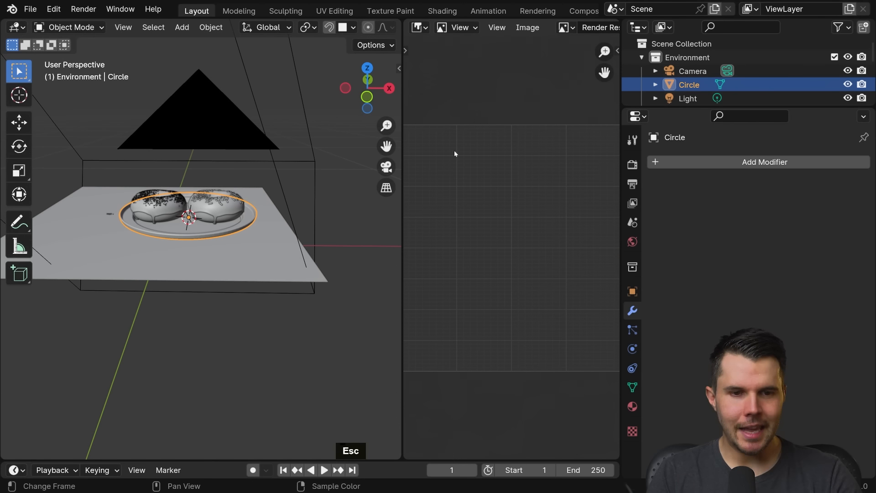
Step: Join the 3D Viewport over the adjoining Image Editor, restoring a single large viewport
{"action": "left_click", "coordinate": [399, 23]}
{"action": "left_click_drag", "start_coordinate": [398, 22], "coordinate": [525, 78]}
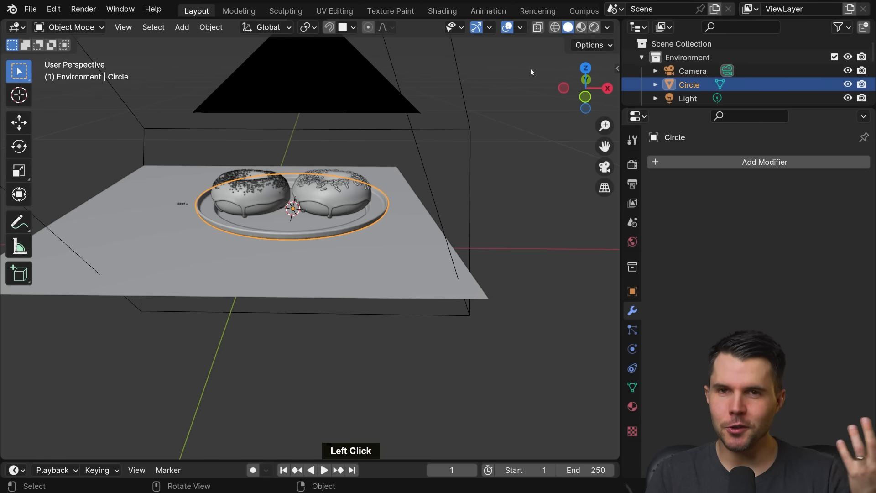
{"action": "left_click_drag", "start_coordinate": [616, 22], "coordinate": [374, 27]}
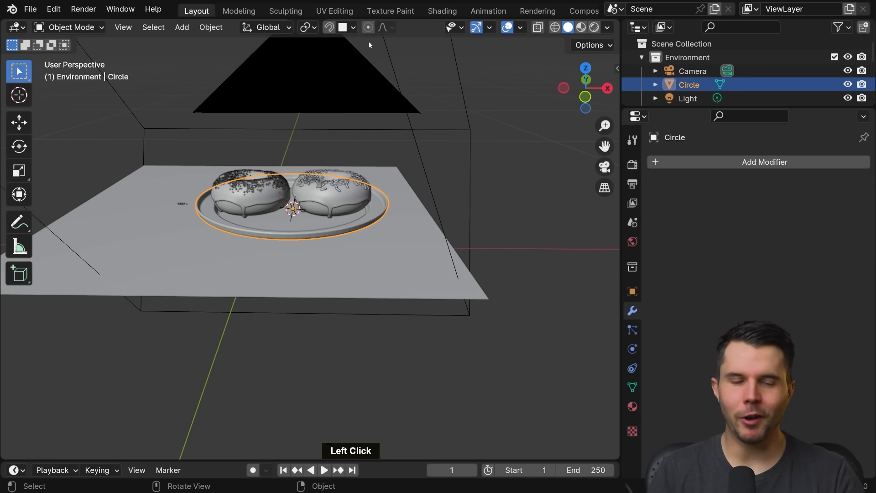
{"action": "right_click", "coordinate": [402, 18]}
{"action": "left_click", "coordinate": [396, 35]}
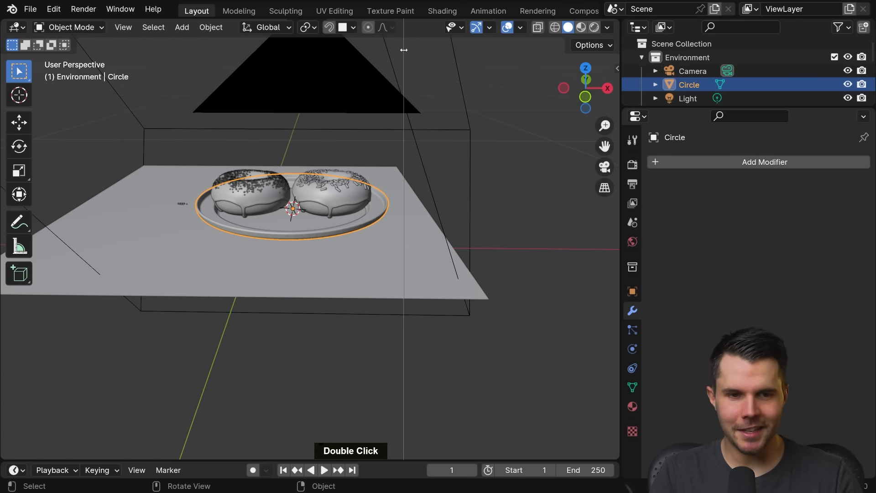
Step: Apply Shade Smooth to the plate beneath the donuts
{"action": "scroll", "coordinate": [437, 150], "scroll_direction": "up", "scroll_amount": 4}
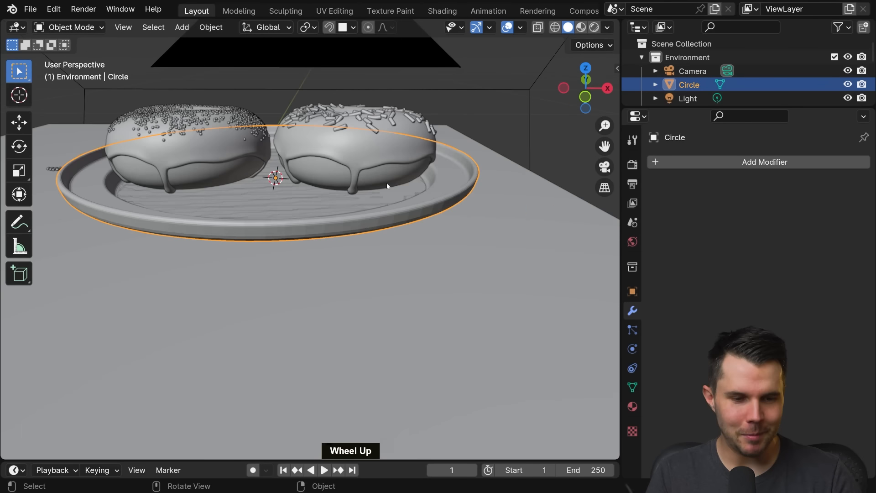
{"action": "middle_click_drag", "start_coordinate": [436, 149], "coordinate": [360, 200]}
{"action": "scroll", "coordinate": [285, 237], "scroll_direction": "up", "scroll_amount": 4}
{"action": "middle_click_drag", "start_coordinate": [285, 237], "coordinate": [231, 260]}
{"action": "right_click", "coordinate": [354, 186]}
{"action": "left_click", "coordinate": [355, 184]}
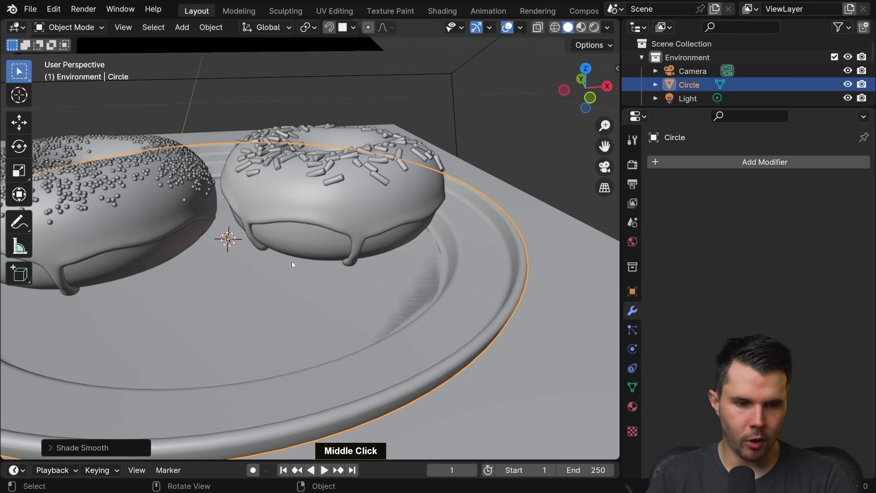
Step: Fine-tune the plate's height along the global Z axis against the tabletop, checking from below, and deselect everything
{"action": "middle_click_drag", "start_coordinate": [291, 262], "coordinate": [327, 231]}
{"action": "key", "text": "g"}
{"action": "key", "text": "z"}
{"action": "left_click", "coordinate": [301, 234]}
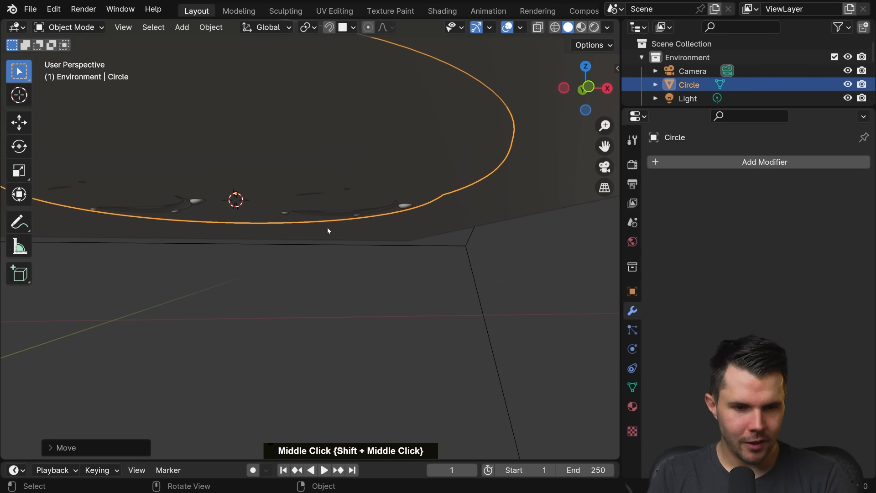
{"action": "key", "text": "g"}
{"action": "key", "text": "z"}
{"action": "key", "text": "shift"}
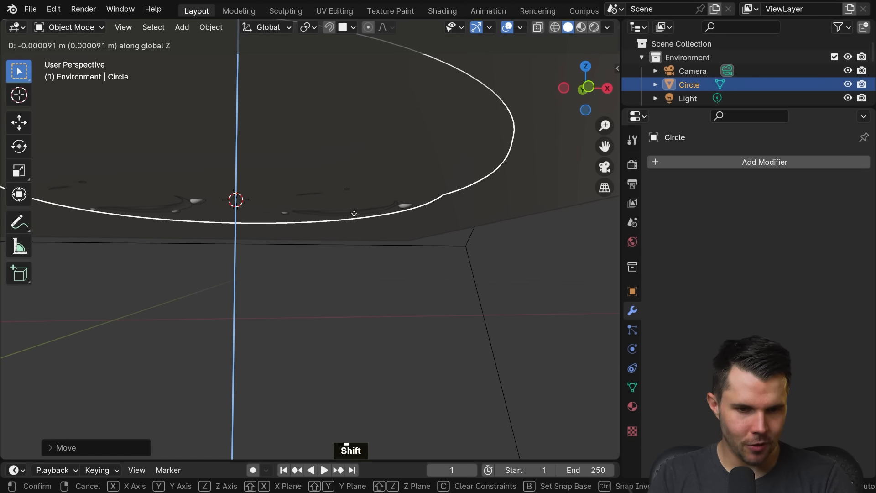
{"action": "left_click", "coordinate": [355, 214], "text": "shift"}
{"action": "scroll", "coordinate": [355, 209], "scroll_direction": "up", "scroll_amount": 2}
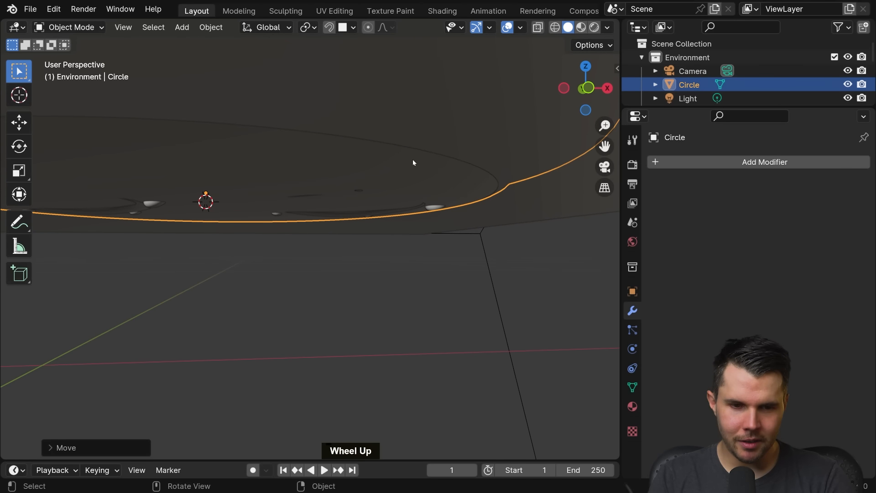
{"action": "scroll", "coordinate": [414, 157], "scroll_direction": "down", "scroll_amount": 5}
{"action": "middle_click_drag", "start_coordinate": [407, 182], "coordinate": [339, 235]}
{"action": "key", "text": "alt+a"}
{"action": "scroll", "coordinate": [355, 229], "scroll_direction": "down", "scroll_amount": 2}
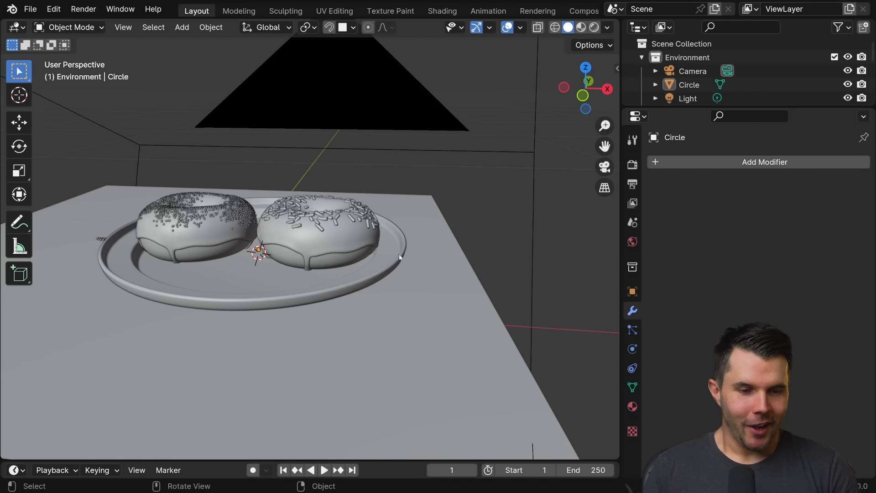
Step: Select the scene camera and open its object data properties
{"action": "middle_click_drag", "start_coordinate": [385, 234], "coordinate": [423, 392], "text": "ctrl"}
{"action": "middle_click_drag", "start_coordinate": [404, 302], "coordinate": [373, 287]}
{"action": "scroll", "coordinate": [373, 287], "scroll_direction": "down", "scroll_amount": 1}
{"action": "left_click", "coordinate": [368, 186]}
{"action": "middle_click_drag", "start_coordinate": [368, 186], "coordinate": [343, 171]}
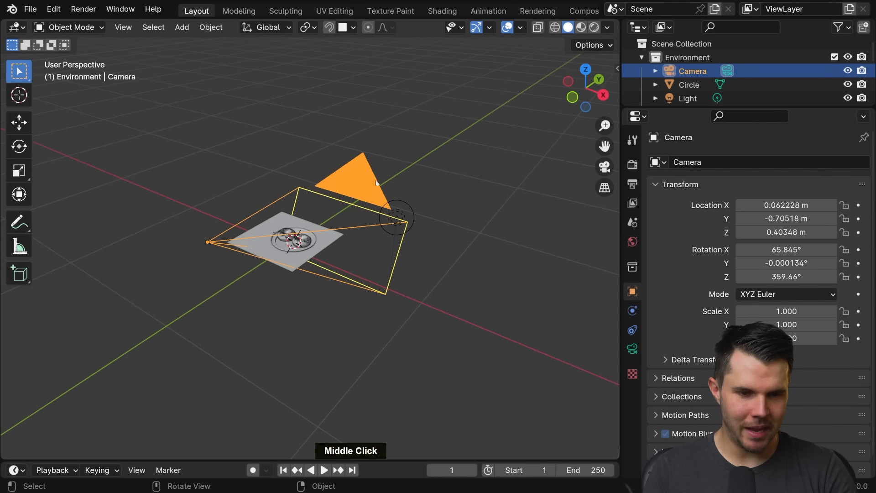
{"action": "scroll", "coordinate": [370, 231], "scroll_direction": "up", "scroll_amount": 4}
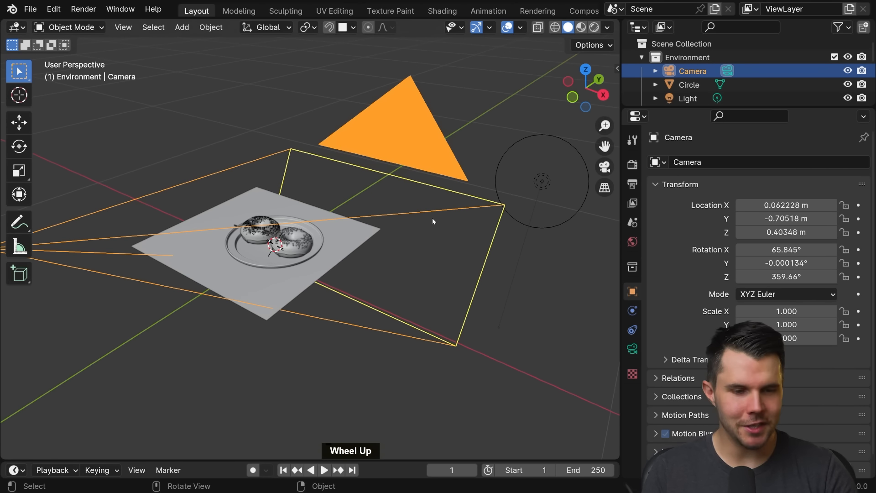
{"action": "middle_click_drag", "start_coordinate": [433, 220], "coordinate": [293, 237]}
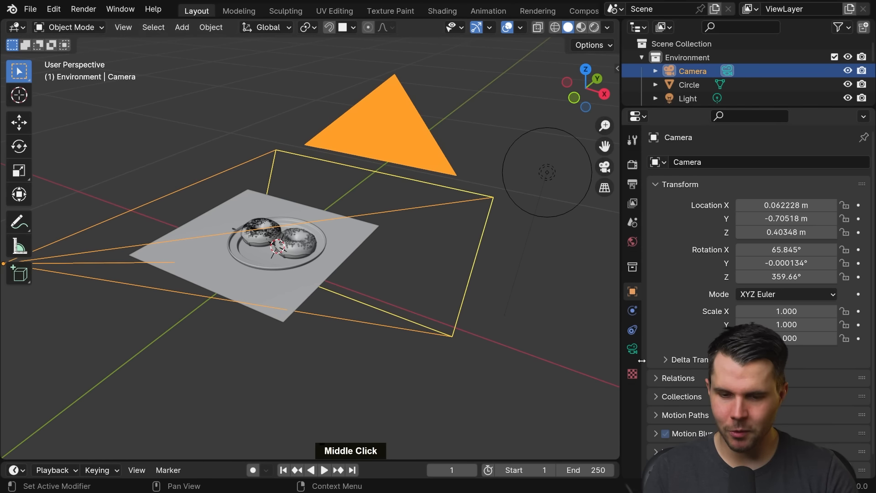
{"action": "left_click", "coordinate": [633, 350]}
Step: Reduce the camera's viewport display size to 0.1 m
{"action": "scroll", "coordinate": [486, 320], "scroll_direction": "down", "scroll_amount": 8}
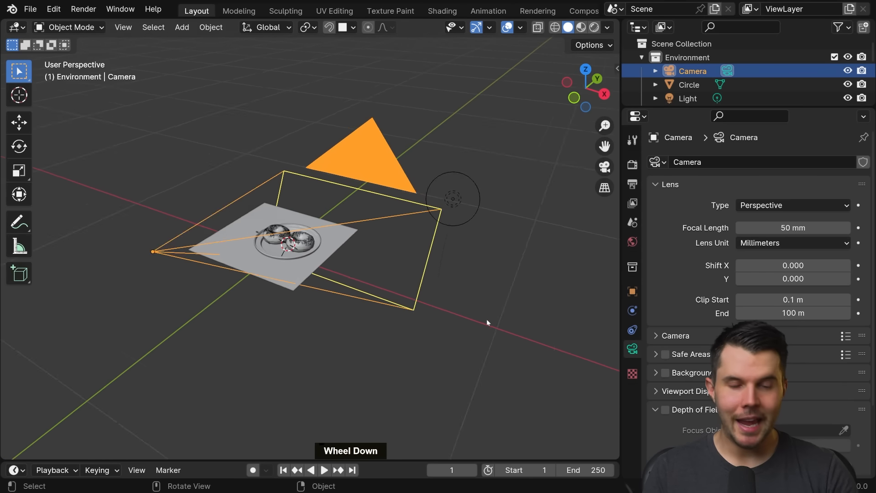
{"action": "scroll", "coordinate": [471, 304], "scroll_direction": "down", "scroll_amount": 4}
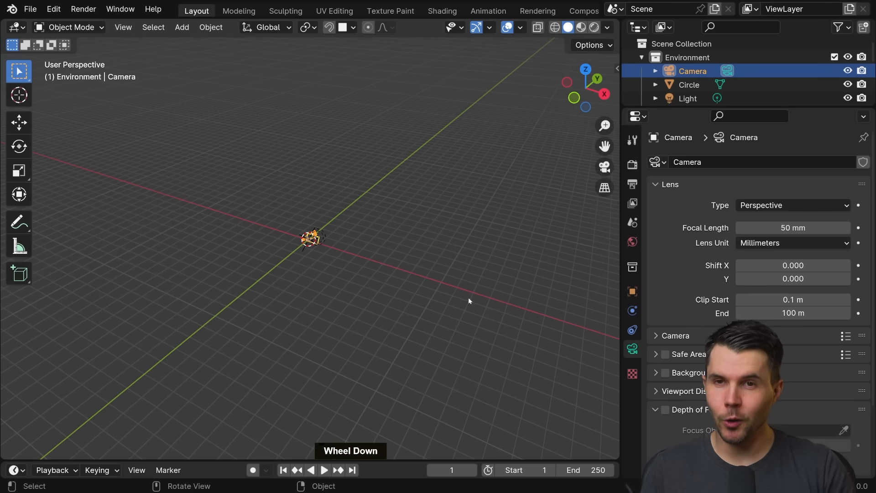
{"action": "scroll", "coordinate": [467, 297], "scroll_direction": "up", "scroll_amount": 8}
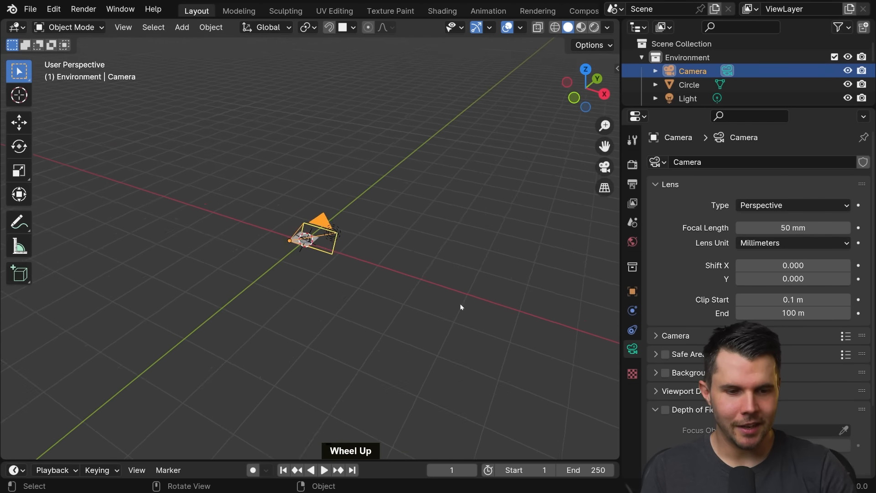
{"action": "scroll", "coordinate": [459, 299], "scroll_direction": "up", "scroll_amount": 6}
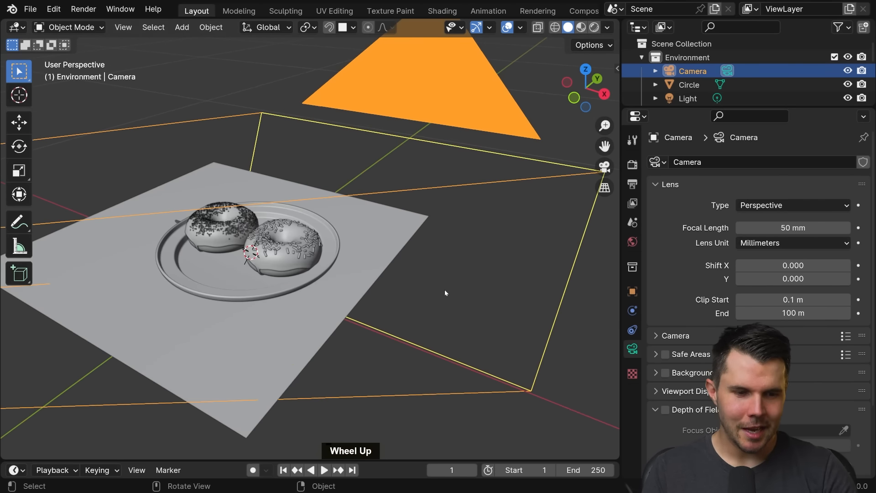
{"action": "middle_click_drag", "start_coordinate": [667, 357], "coordinate": [633, 350]}
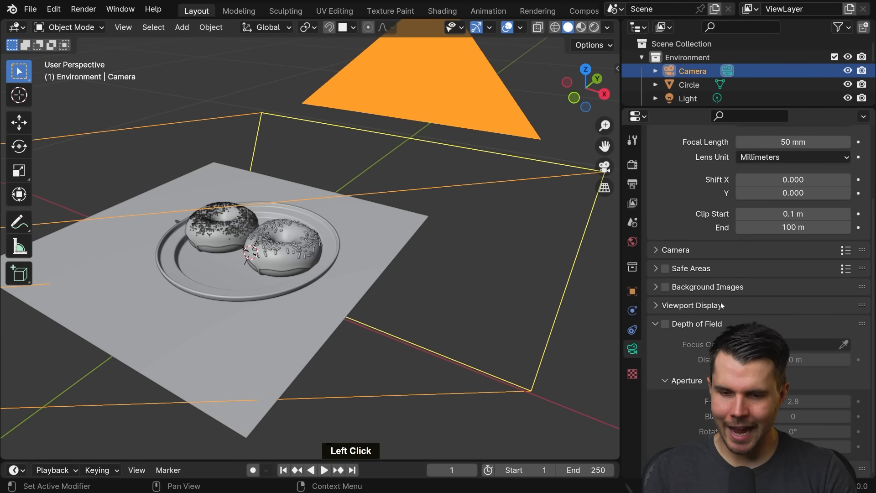
{"action": "left_click", "coordinate": [686, 305]}
{"action": "middle_click_drag", "start_coordinate": [691, 310], "coordinate": [780, 246]}
{"action": "left_click_drag", "start_coordinate": [793, 251], "coordinate": [751, 251]}
{"action": "scroll", "coordinate": [438, 236], "scroll_direction": "down", "scroll_amount": 4}
{"action": "middle_click_drag", "start_coordinate": [438, 236], "coordinate": [493, 277], "text": "shift"}
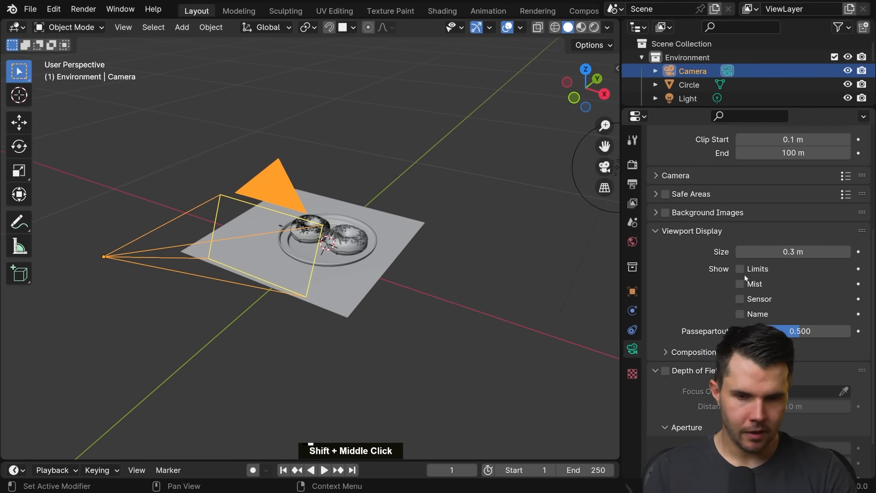
{"action": "left_click_drag", "start_coordinate": [758, 252], "coordinate": [739, 251]}
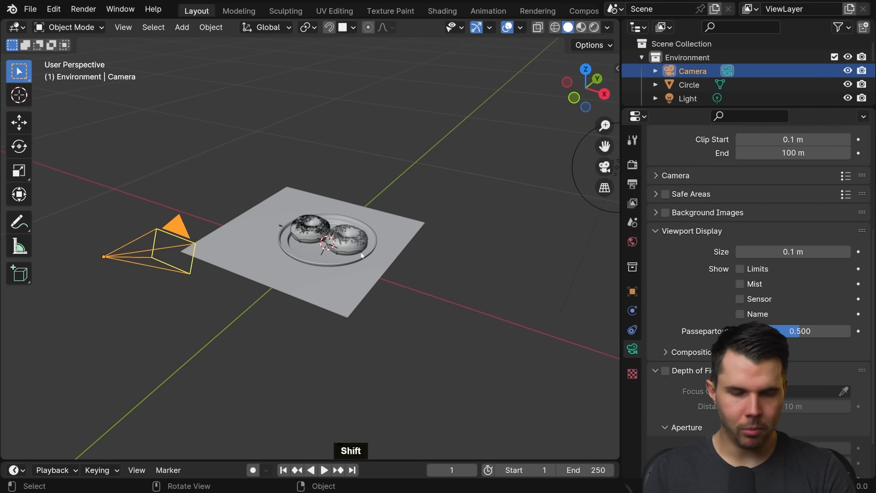
Step: Look through the camera and fit its whole frame around the donuts and plate in the viewport
{"action": "scroll", "coordinate": [361, 251], "scroll_direction": "up", "scroll_amount": 4}
{"action": "middle_click_drag", "start_coordinate": [362, 251], "coordinate": [290, 254], "text": "shift"}
{"action": "scroll", "coordinate": [371, 252], "scroll_direction": "down", "scroll_amount": 1}
{"action": "scroll", "coordinate": [372, 252], "scroll_direction": "up", "scroll_amount": 2}
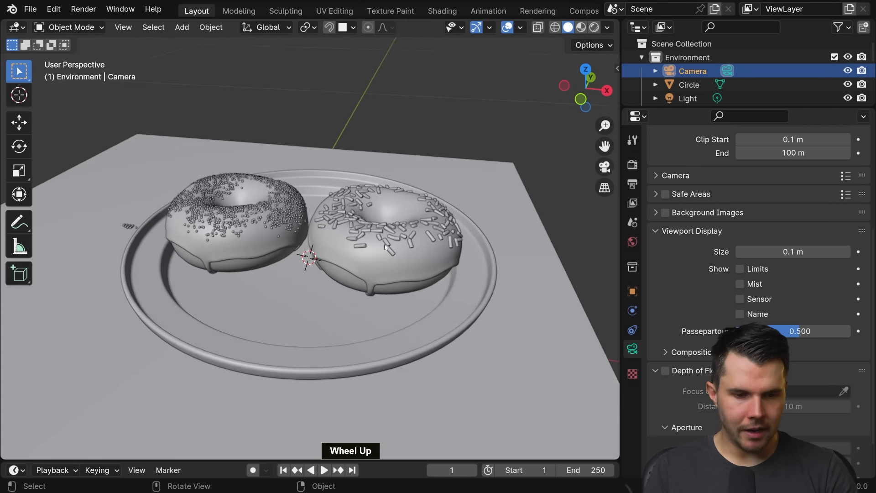
{"action": "middle_click_drag", "start_coordinate": [372, 253], "coordinate": [379, 244]}
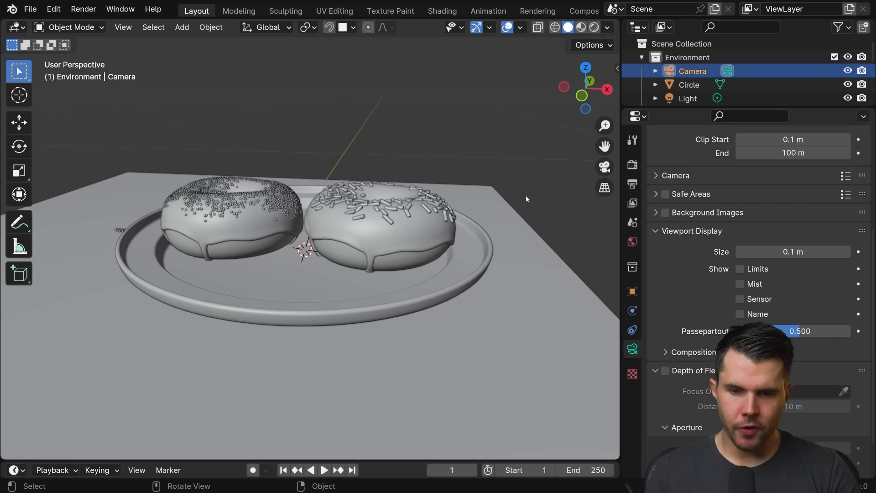
{"action": "left_click", "coordinate": [603, 168]}
{"action": "scroll", "coordinate": [349, 261], "scroll_direction": "down", "scroll_amount": 4}
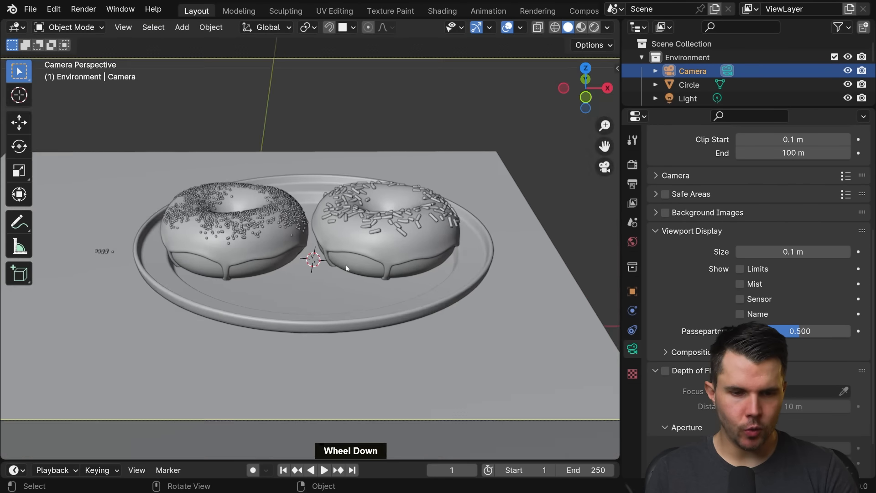
{"action": "scroll", "coordinate": [351, 258], "scroll_direction": "up", "scroll_amount": 1}
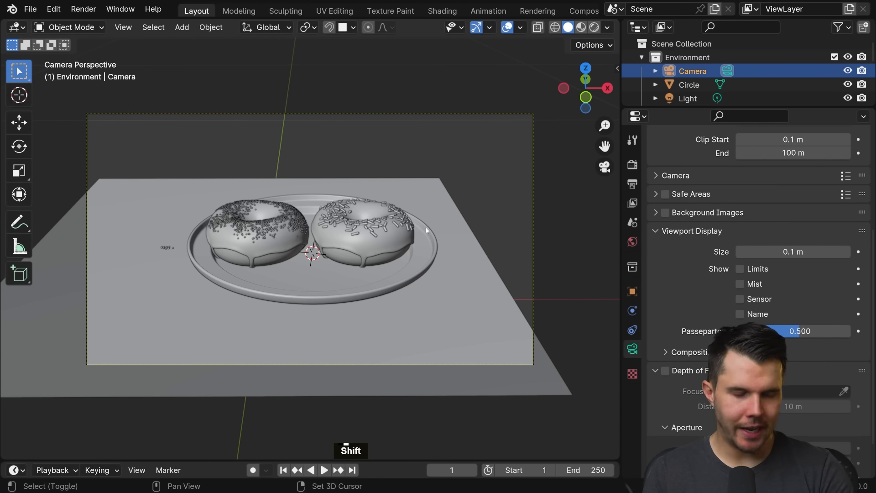
Step: Use walk navigation in camera view to tilt the camera upward and bring it closer to the donuts
{"action": "key", "text": "shift+grave"}
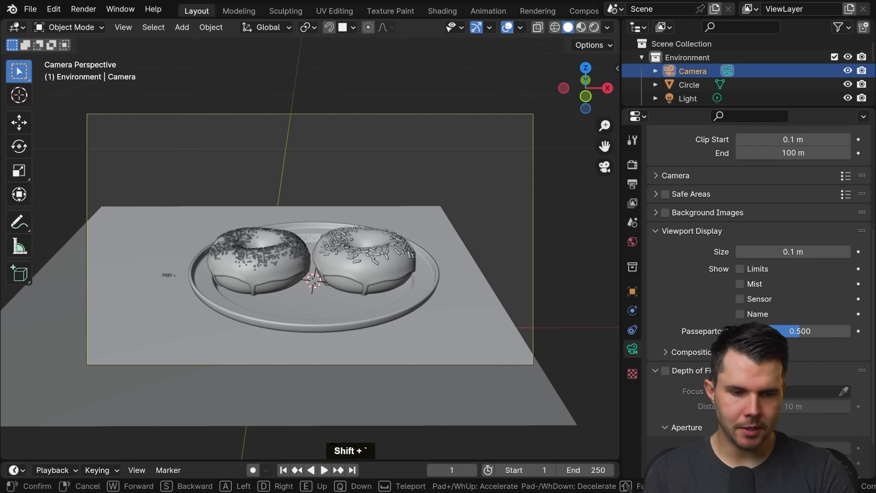
{"action": "scroll", "coordinate": [310, 242], "scroll_direction": "down", "scroll_amount": 1}
{"action": "key", "text": "s"}
{"action": "key", "text": "w"}
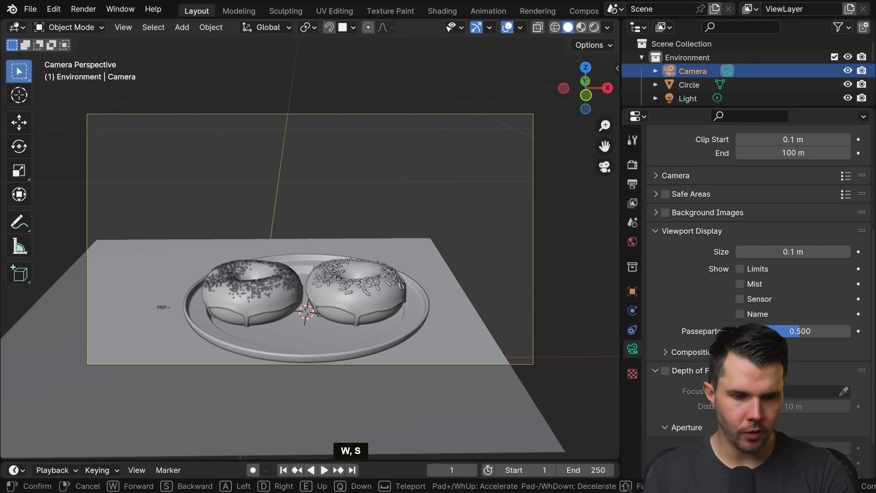
{"action": "scroll", "coordinate": [307, 321], "scroll_direction": "down", "scroll_amount": 1}
{"action": "key", "text": "s"}
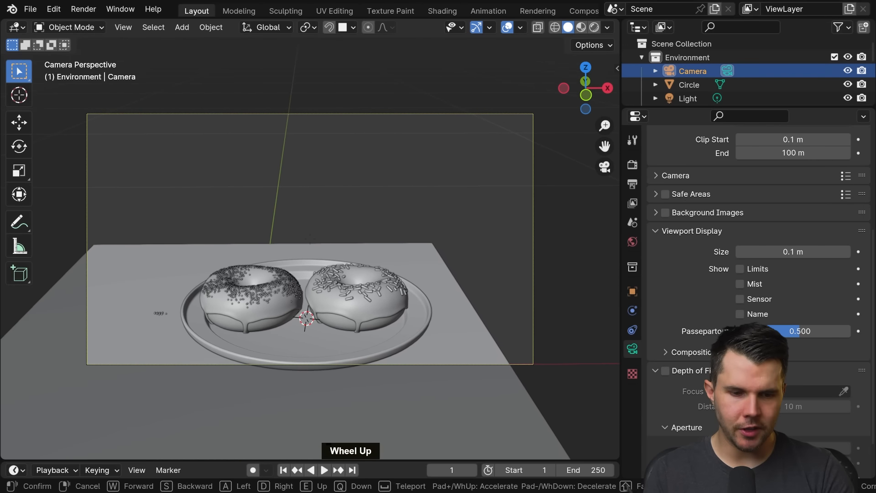
{"action": "scroll", "coordinate": [311, 296], "scroll_direction": "up", "scroll_amount": 1}
{"action": "key", "text": "w"}
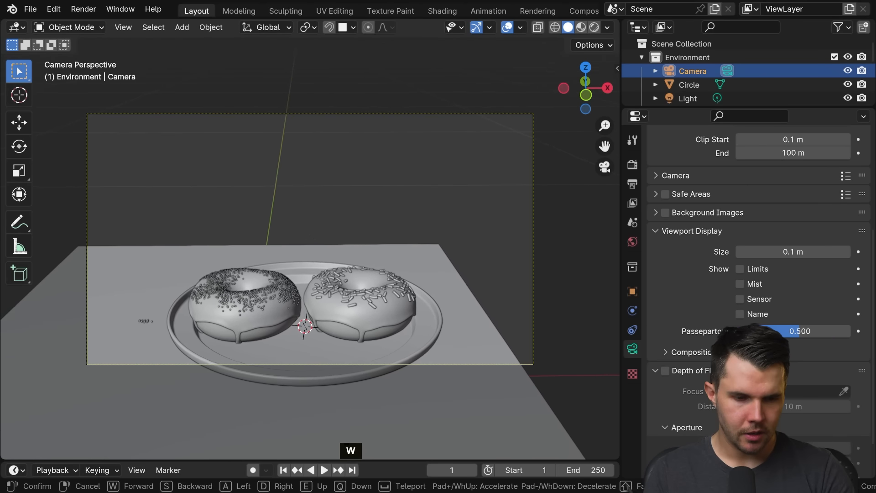
{"action": "scroll", "coordinate": [305, 329], "scroll_direction": "up", "scroll_amount": 1}
{"action": "key", "text": "w"}
{"action": "key", "text": "s"}
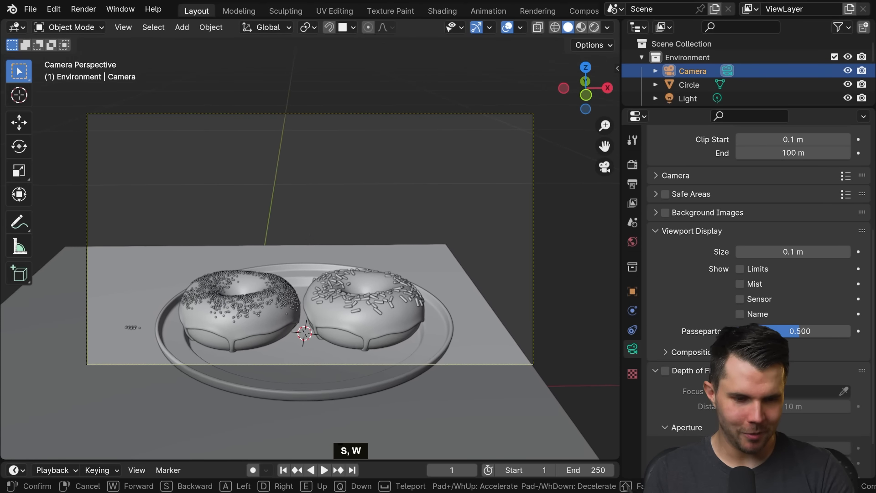
Step: Lower the camera to a shallower angle, frame the plated donuts in the lower half of the shot, and confirm the camera position
{"action": "key", "text": "q"}
{"action": "key", "text": "e"}
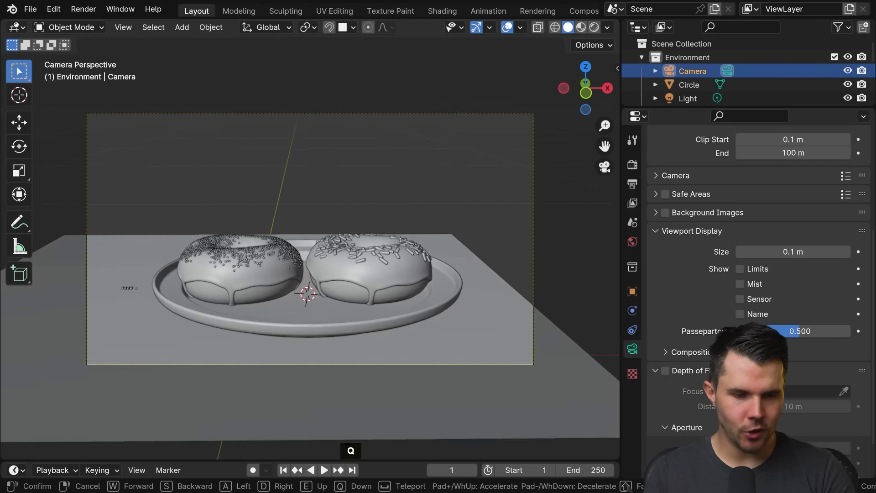
{"action": "key", "text": "e"}
{"action": "key", "text": "q"}
{"action": "key", "text": "q"}
{"action": "key", "text": "e"}
{"action": "key", "text": "e"}
{"action": "key", "text": "q"}
{"action": "key", "text": "e"}
{"action": "key", "text": "e"}
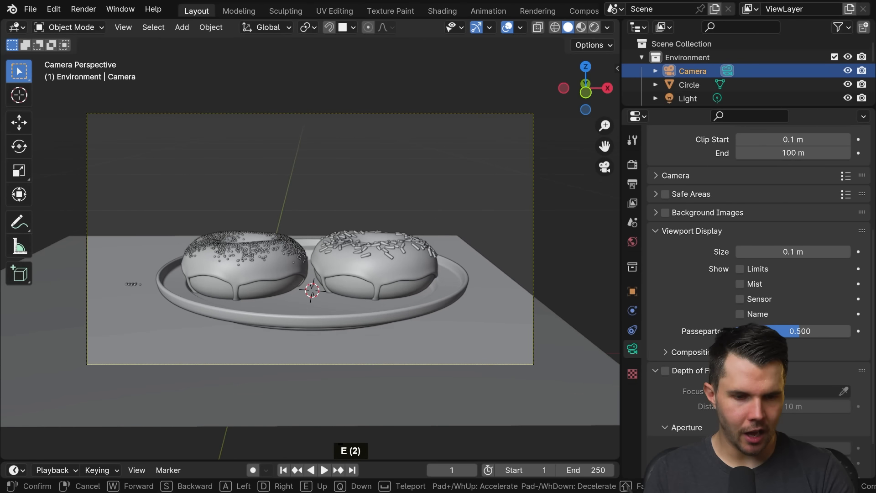
{"action": "key", "text": "q"}
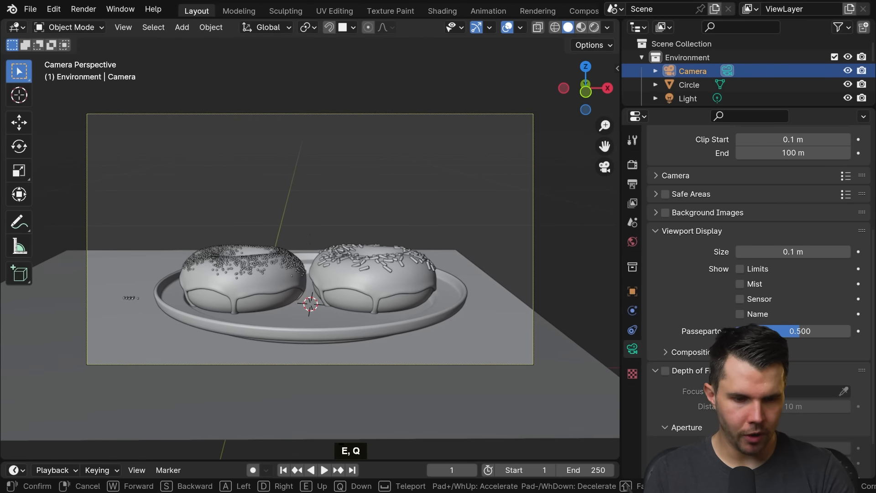
{"action": "key", "text": "q"}
{"action": "left_click", "coordinate": [435, 224]}
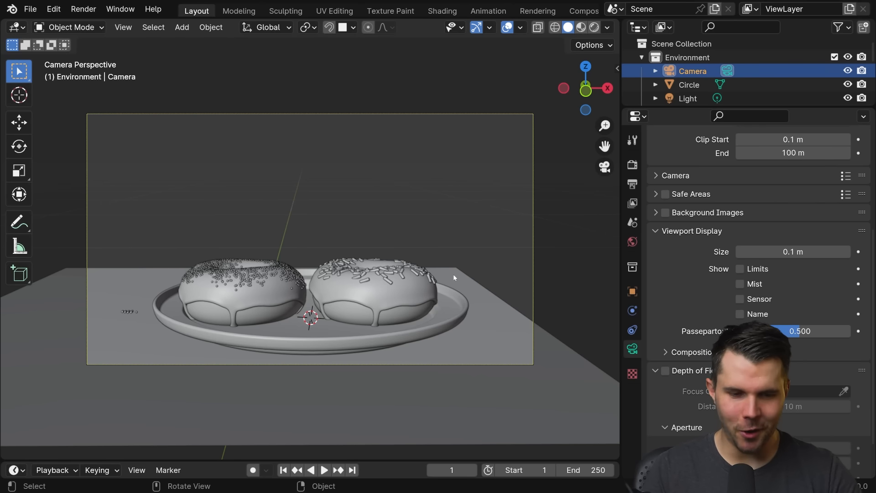
Step: Duplicate the long-sprinkle donut with its icing and raise the copy about 0.054 m along Z above the original
{"action": "middle_click_drag", "start_coordinate": [396, 315], "coordinate": [402, 315], "text": "shift"}
{"action": "scroll", "coordinate": [402, 315], "scroll_direction": "up", "scroll_amount": 2, "text": "shift"}
{"action": "left_click", "coordinate": [416, 306]}
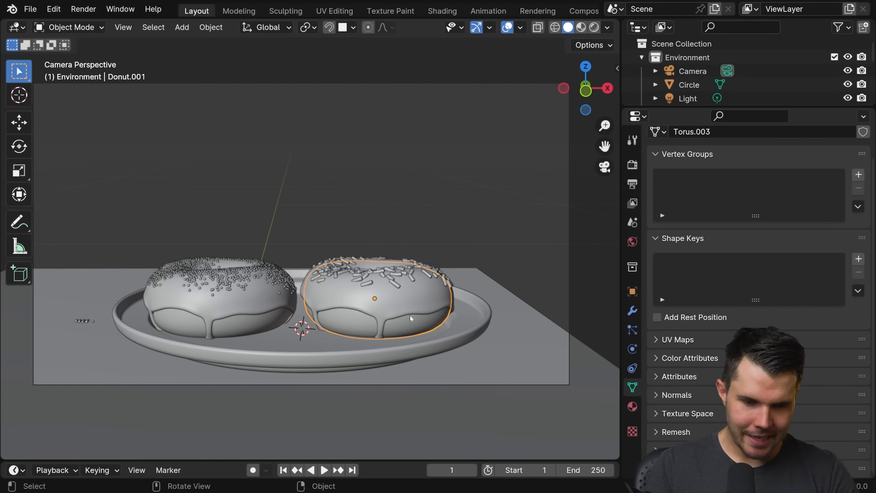
{"action": "left_click", "coordinate": [402, 290], "text": "shift"}
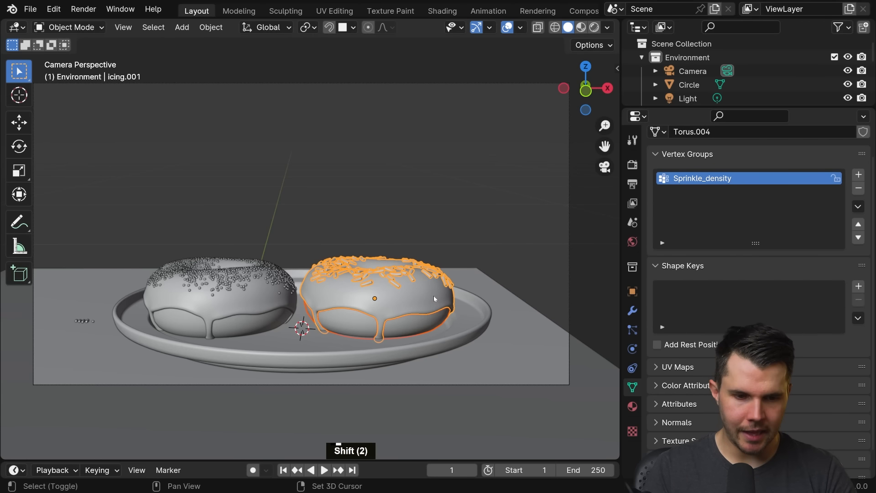
{"action": "key", "text": "shift+d"}
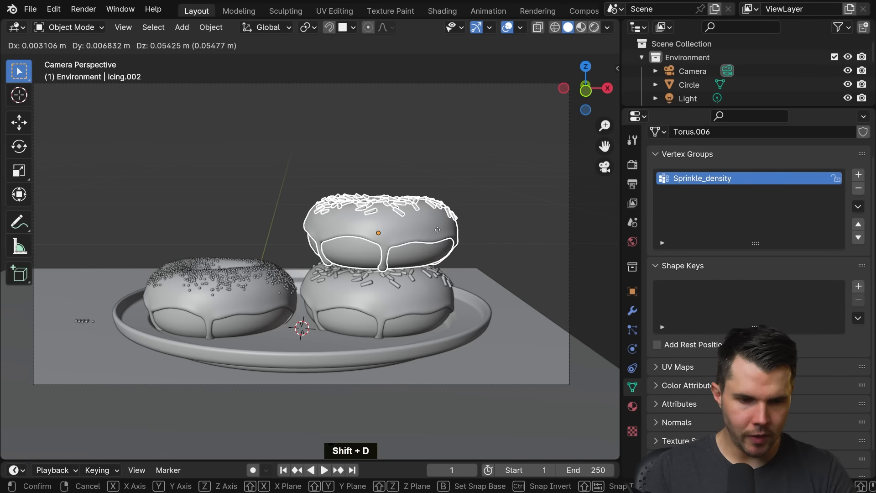
{"action": "key", "text": "z"}
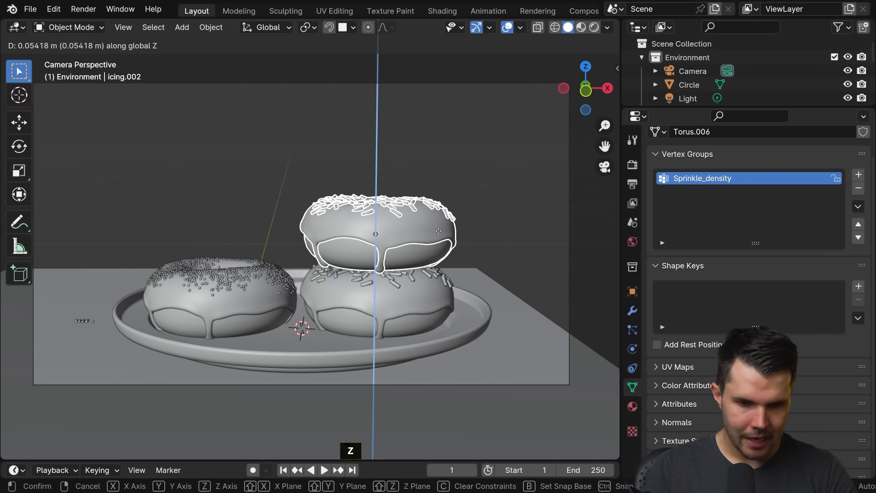
{"action": "left_click", "coordinate": [438, 231]}
Step: Adjust the duplicated donut's height along Z to bring it close to the sprinkles of the donut below
{"action": "middle_click_drag", "start_coordinate": [438, 231], "coordinate": [407, 240]}
{"action": "scroll", "coordinate": [406, 240], "scroll_direction": "up", "scroll_amount": 4}
{"action": "middle_click_drag", "start_coordinate": [338, 219], "coordinate": [340, 254], "text": "shift"}
{"action": "key", "text": "g"}
{"action": "key", "text": "z"}
{"action": "left_click", "coordinate": [314, 199]}
Step: Tilt the duplicated donut slightly, shift it over the lower one, and settle its height along Z
{"action": "key", "text": "r"}
{"action": "left_click", "coordinate": [461, 193]}
{"action": "key", "text": "r"}
{"action": "left_click", "coordinate": [467, 194]}
{"action": "key", "text": "g"}
{"action": "left_click", "coordinate": [456, 202]}
{"action": "key", "text": "g"}
{"action": "key", "text": "z"}
{"action": "left_click", "coordinate": [442, 223]}
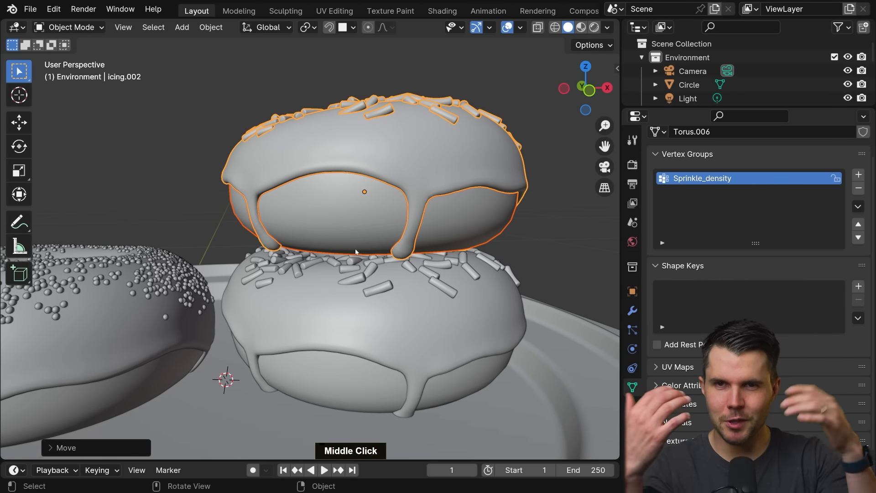
Step: Lower the upper donut slightly along Z onto the sprinkles and fine-tune its tilt so it rests on the donut below
{"action": "middle_click_drag", "start_coordinate": [355, 252], "coordinate": [335, 245]}
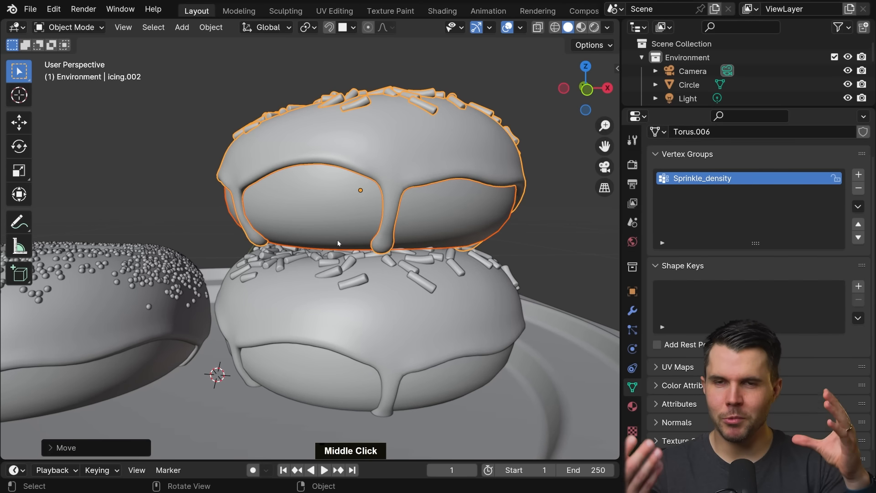
{"action": "key", "text": "g"}
{"action": "key", "text": "z"}
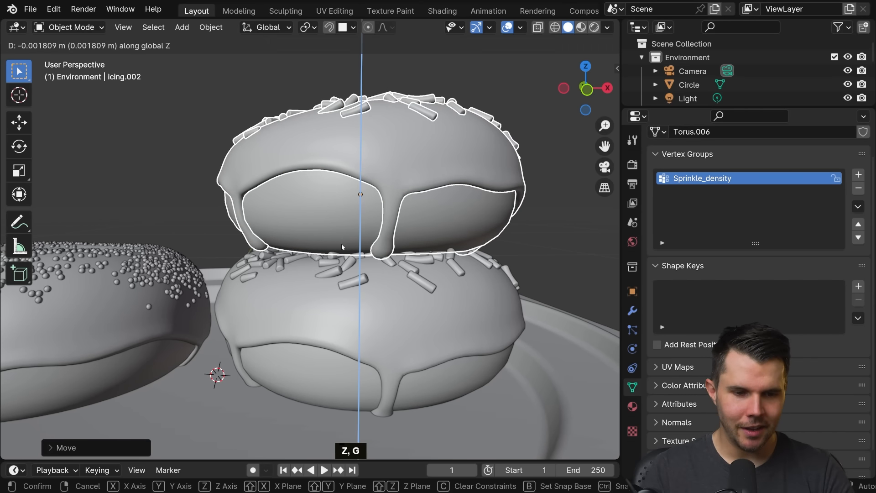
{"action": "left_click", "coordinate": [341, 244]}
{"action": "scroll", "coordinate": [344, 253], "scroll_direction": "up", "scroll_amount": 5}
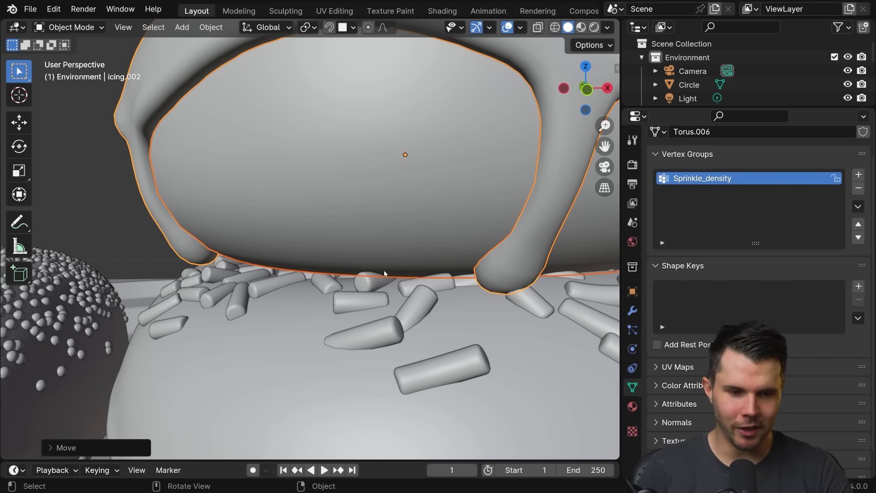
{"action": "middle_click_drag", "start_coordinate": [373, 252], "coordinate": [474, 299], "text": "ctrl"}
{"action": "key", "text": "r"}
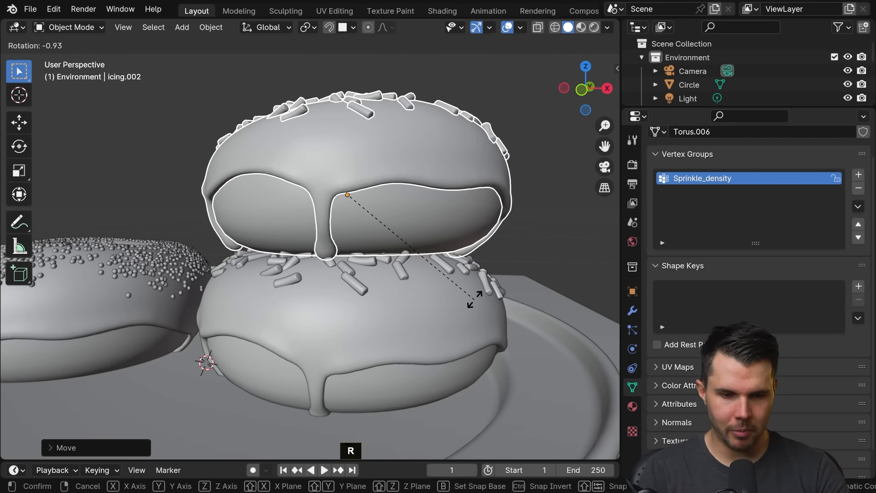
{"action": "left_click", "coordinate": [475, 297]}
Step: Duplicate the upper donut with its icing and raise the copy about 0.055 m along Z as the third layer
{"action": "scroll", "coordinate": [475, 297], "scroll_direction": "down", "scroll_amount": 4}
{"action": "scroll", "coordinate": [388, 276], "scroll_direction": "up", "scroll_amount": 2}
{"action": "middle_click_drag", "start_coordinate": [397, 279], "coordinate": [388, 275], "text": "shift"}
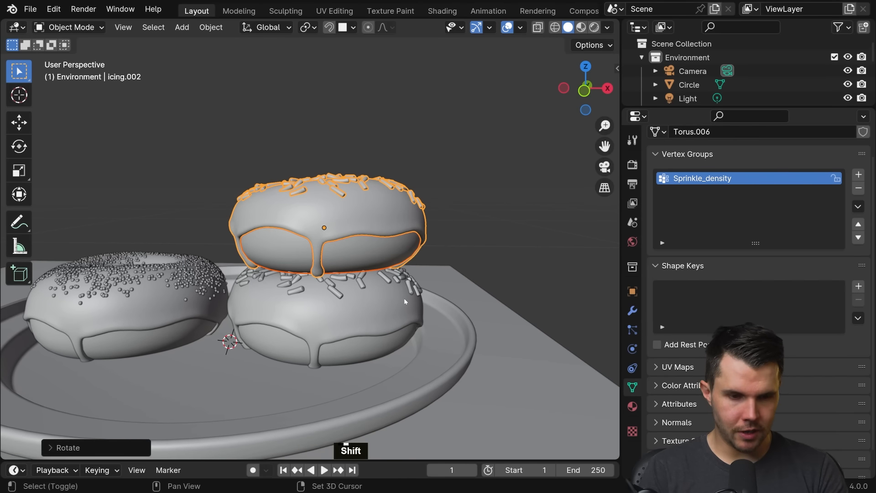
{"action": "key", "text": "shift+d"}
{"action": "key", "text": "z"}
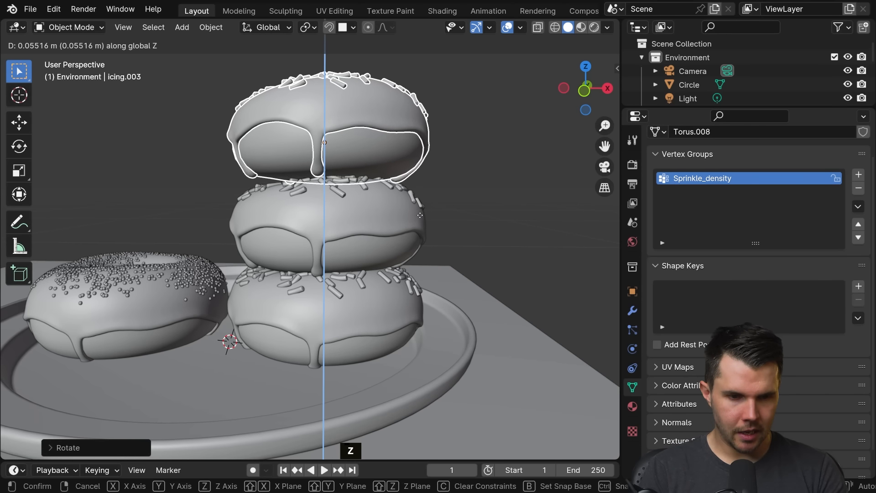
{"action": "left_click", "coordinate": [419, 216]}
Step: Stagger the stack by shifting the third donut slightly to the right and the second donut slightly to the left
{"action": "mouse_move", "coordinate": [420, 216]}
{"action": "middle_mouse_down"}
{"action": "mouse_move", "coordinate": [409, 231]}
{"action": "mouse_move", "coordinate": [418, 217]}
{"action": "middle_mouse_up"}
{"action": "key", "text": "g"}
{"action": "middle_click", "coordinate": [410, 232]}
{"action": "left_click", "coordinate": [417, 235]}
{"action": "scroll", "coordinate": [418, 235], "scroll_direction": "down", "scroll_amount": 4}
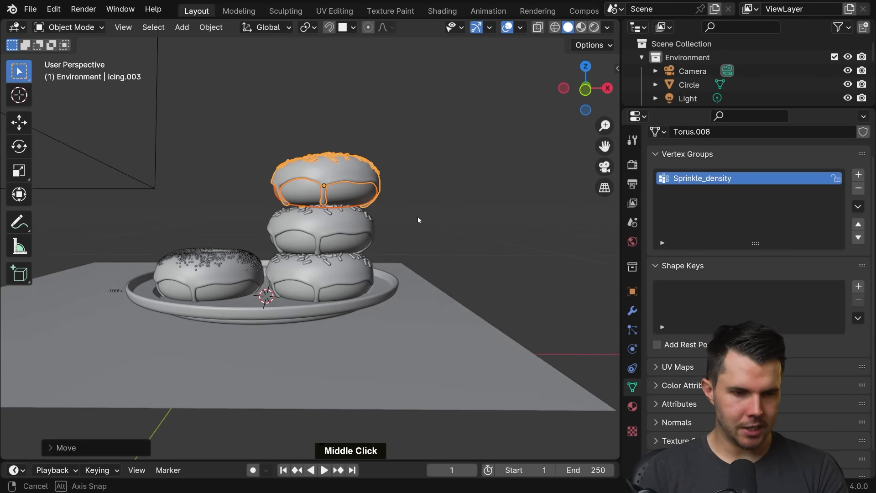
{"action": "left_click", "coordinate": [361, 228], "text": "shift"}
{"action": "key", "text": "g"}
{"action": "double_click", "coordinate": [365, 199]}
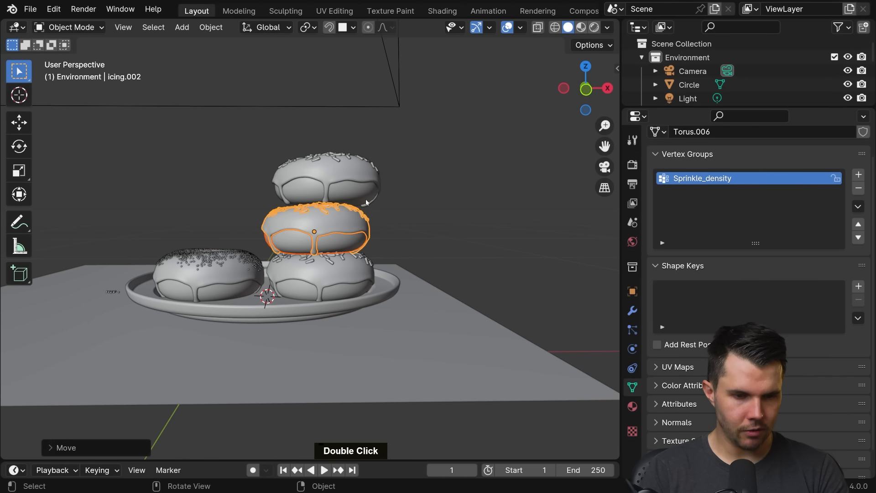
Step: Duplicate the third donut with its icing and raise the copy about 0.057 m along Z as the fourth layer
{"action": "scroll", "coordinate": [326, 259], "scroll_direction": "down", "scroll_amount": 4}
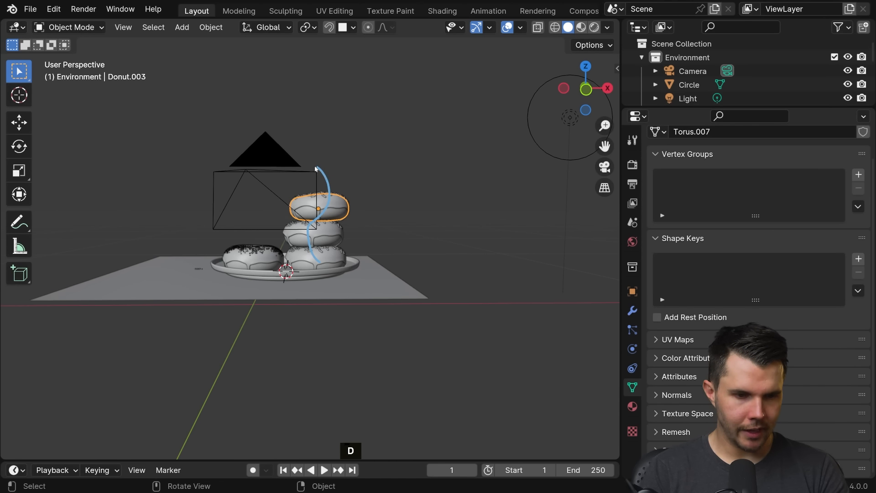
{"action": "scroll", "coordinate": [326, 240], "scroll_direction": "up", "scroll_amount": 3}
{"action": "middle_click_drag", "start_coordinate": [327, 240], "coordinate": [365, 248], "text": "shift"}
{"action": "scroll", "coordinate": [376, 251], "scroll_direction": "up", "scroll_amount": 2}
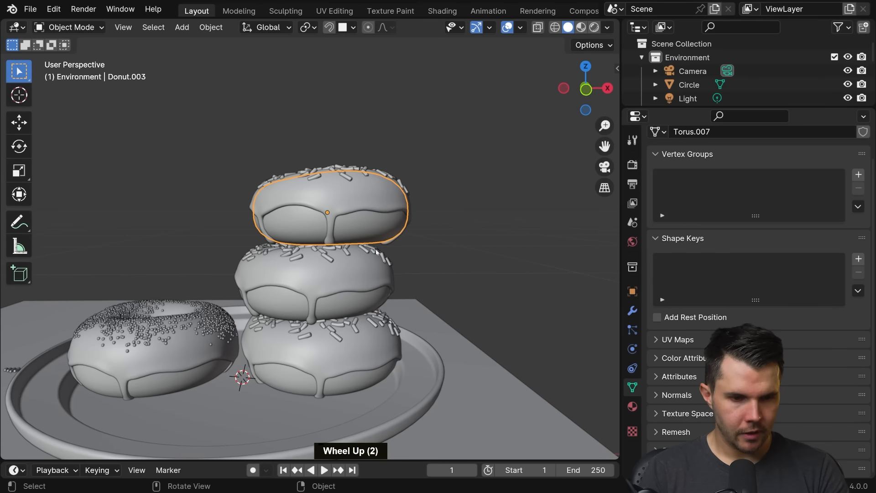
{"action": "left_click", "coordinate": [374, 211], "text": "shift"}
{"action": "key", "text": "shift+d"}
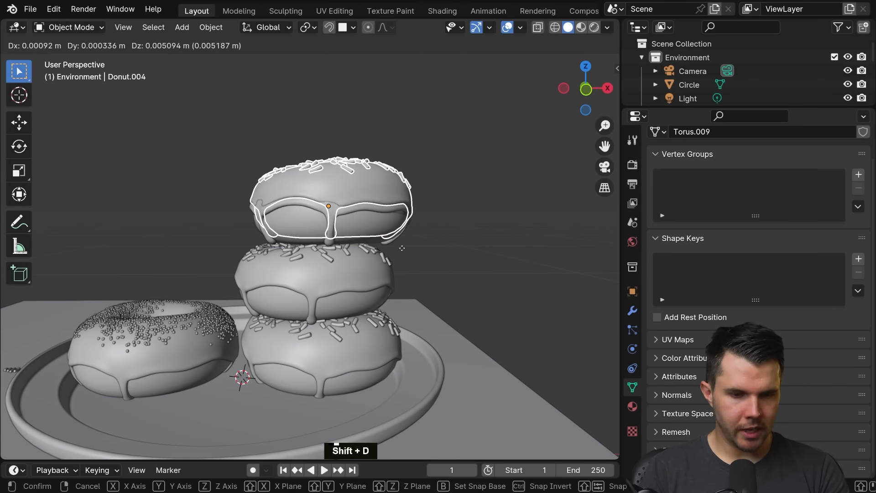
{"action": "key", "text": "z"}
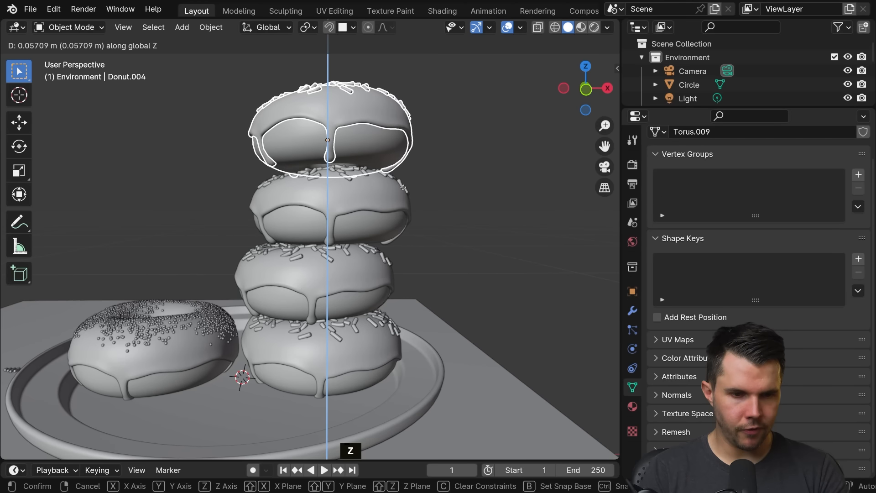
{"action": "left_click", "coordinate": [404, 189]}
Step: In front view, shift the fourth donut slightly to the left and tilt it so its right side is raised
{"action": "mouse_move", "coordinate": [404, 190]}
{"action": "middle_mouse_down"}
{"action": "mouse_move", "coordinate": [346, 213]}
{"action": "mouse_move", "coordinate": [328, 209]}
{"action": "mouse_move", "coordinate": [414, 207]}
{"action": "mouse_move", "coordinate": [399, 195]}
{"action": "middle_mouse_up"}
{"action": "key", "text": "KP_1"}
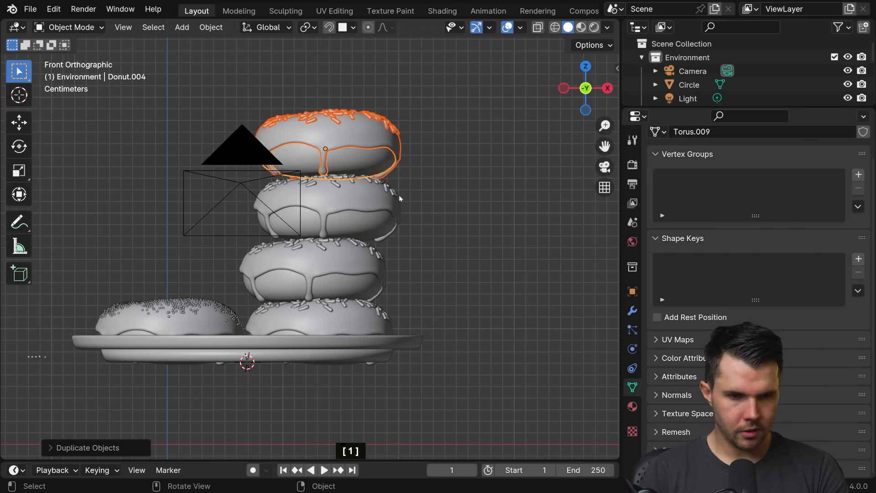
{"action": "key", "text": "g"}
{"action": "middle_click", "coordinate": [387, 192]}
{"action": "left_click", "coordinate": [378, 188]}
{"action": "key", "text": "r"}
{"action": "left_click", "coordinate": [453, 165]}
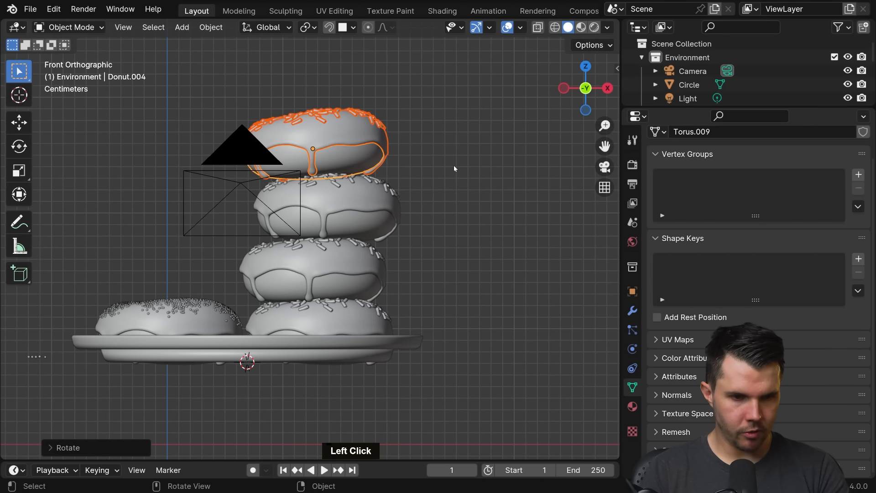
Step: Settle the fourth donut's height along Z, then adjust its position along the Y axis from a side angle
{"action": "key", "text": "g"}
{"action": "key", "text": "z"}
{"action": "left_click", "coordinate": [453, 167]}
{"action": "middle_click_drag", "start_coordinate": [453, 167], "coordinate": [297, 182]}
{"action": "key", "text": "g"}
{"action": "middle_click", "coordinate": [416, 174]}
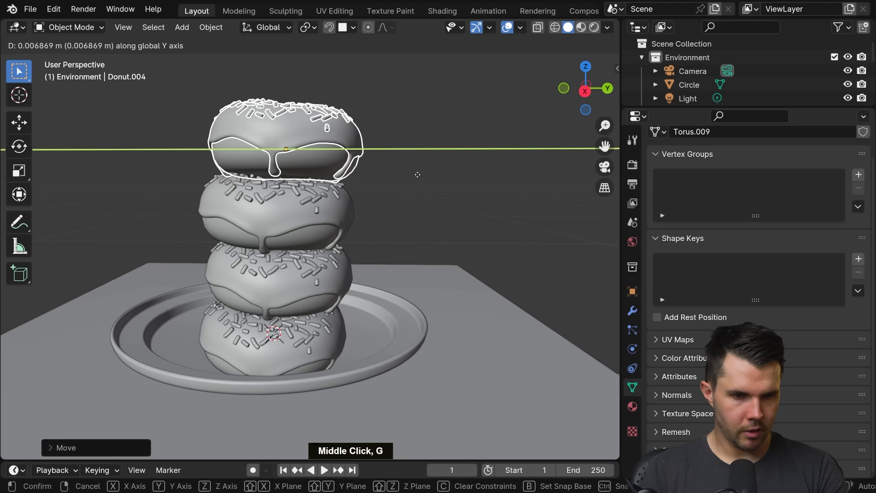
{"action": "left_click", "coordinate": [382, 176]}
Step: In camera view, rotate the topmost donut around its local Z axis so its icing drips differ from the others
{"action": "middle_click_drag", "start_coordinate": [382, 177], "coordinate": [431, 199]}
{"action": "key", "text": "KP_0"}
{"action": "scroll", "coordinate": [376, 194], "scroll_direction": "up", "scroll_amount": 2}
{"action": "scroll", "coordinate": [376, 194], "scroll_direction": "up", "scroll_amount": 2}
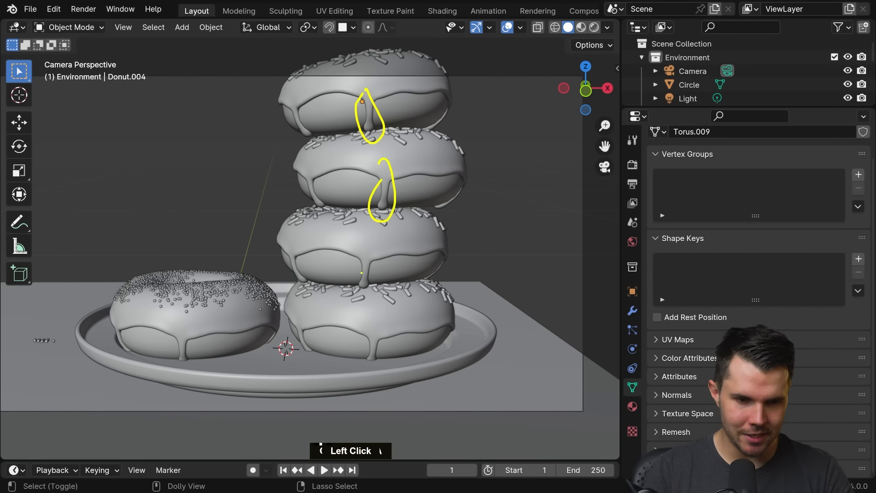
{"action": "key", "text": "Escape"}
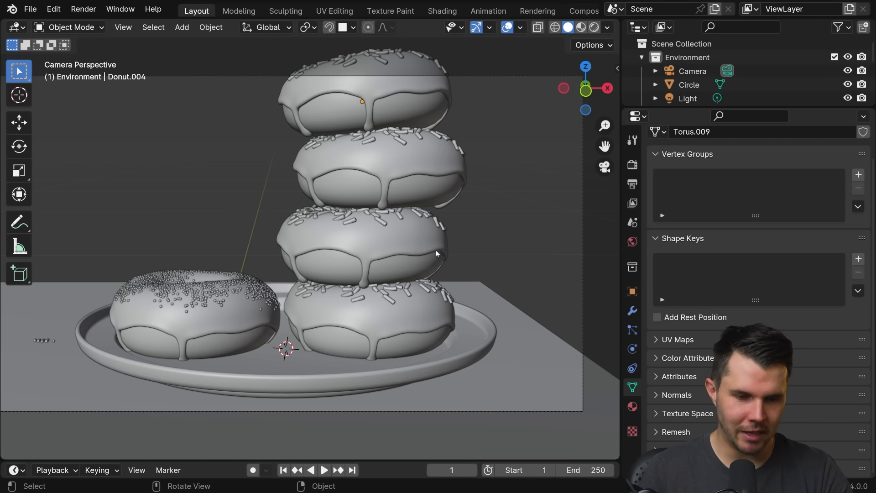
{"action": "left_click", "coordinate": [417, 111]}
{"action": "middle_click_drag", "start_coordinate": [442, 172], "coordinate": [435, 213], "text": "shift"}
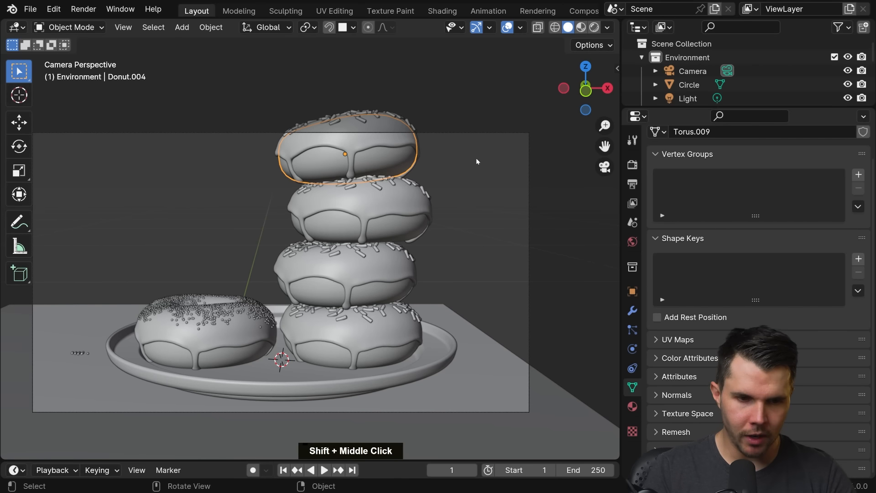
{"action": "key", "text": "r"}
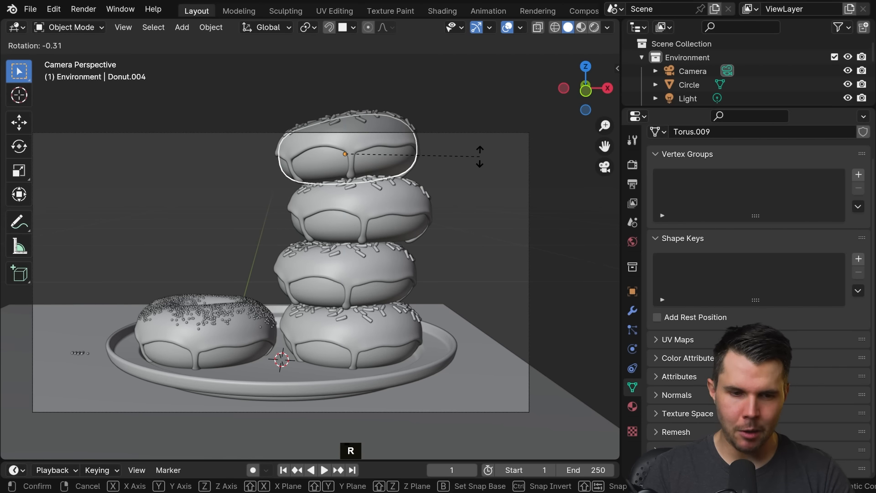
{"action": "key", "text": "z"}
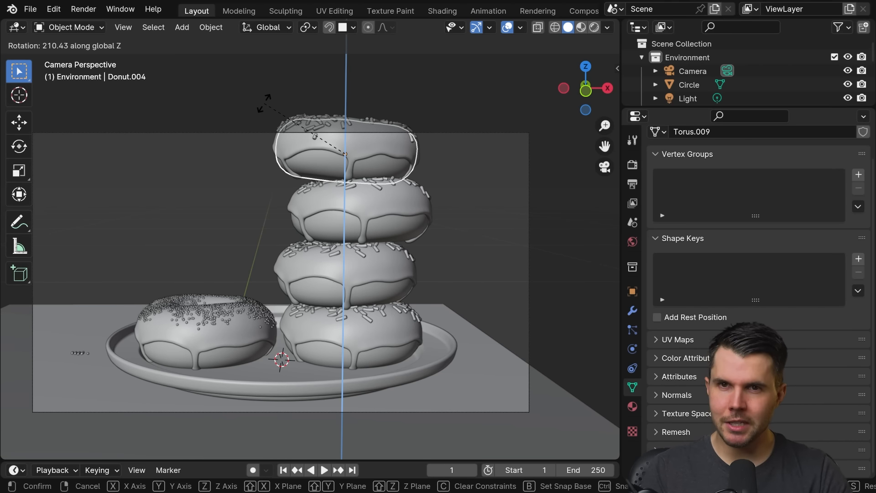
{"action": "key", "text": "z"}
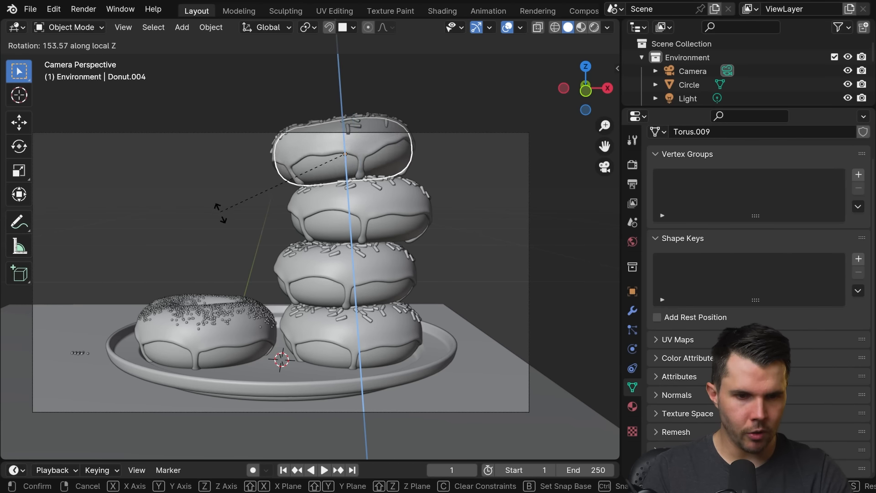
{"action": "left_click", "coordinate": [244, 258]}
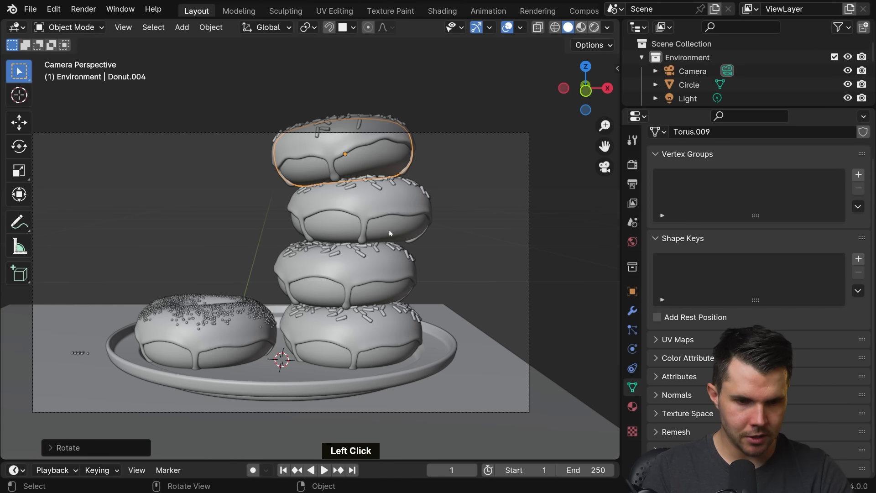
Step: Rotate the second donut from the bottom of the stack around its local Z axis to vary its drips and sprinkles
{"action": "left_click", "coordinate": [379, 293]}
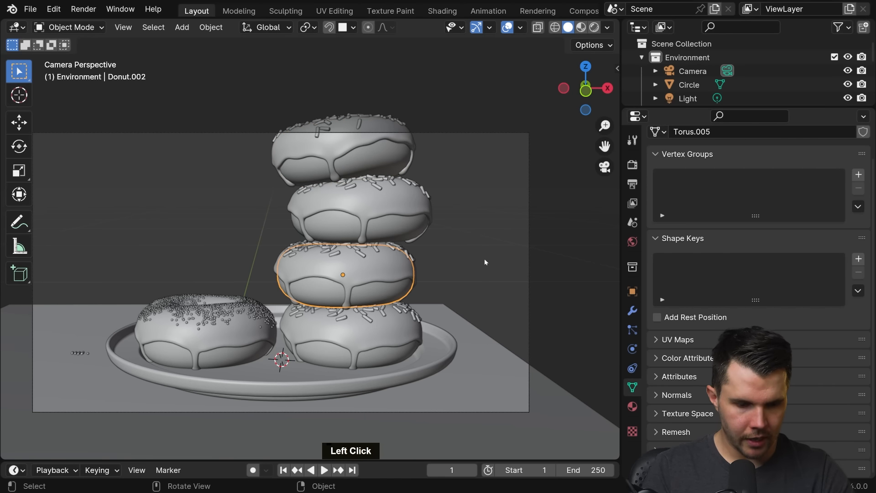
{"action": "key", "text": "r"}
{"action": "key", "text": "z"}
{"action": "key", "text": "z"}
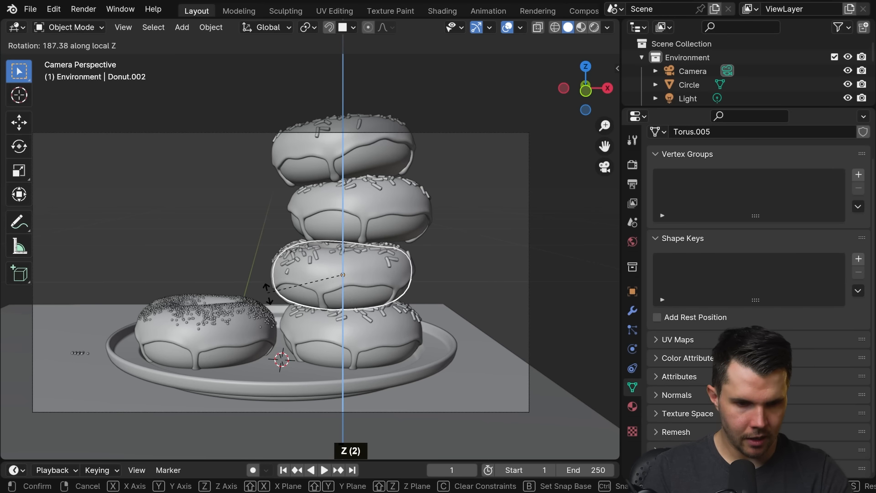
{"action": "left_click", "coordinate": [287, 316]}
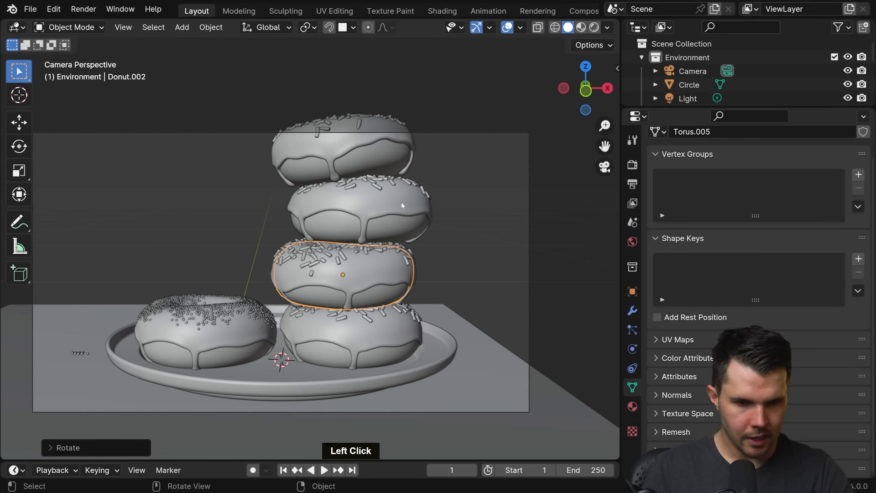
Step: Rotate the third donut from the bottom about 61 degrees around its local Z axis, then deselect everything
{"action": "left_click", "coordinate": [361, 208]}
{"action": "key", "text": "r"}
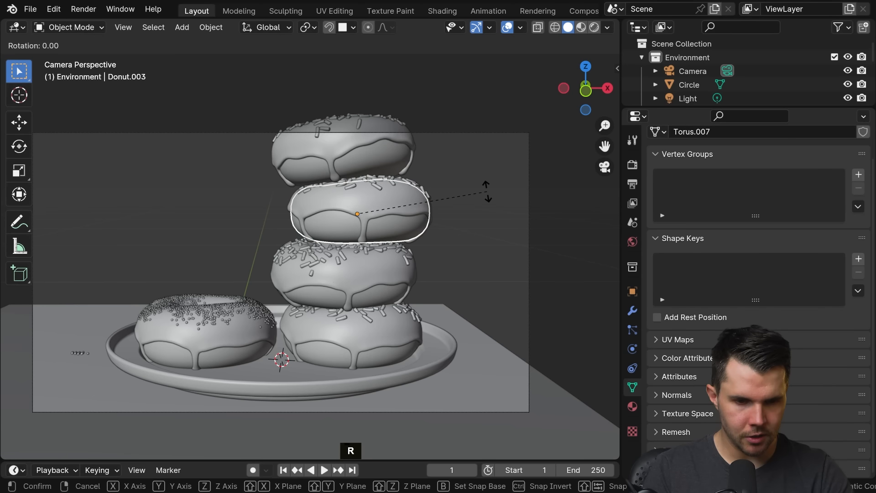
{"action": "key", "text": "z"}
{"action": "key", "text": "z"}
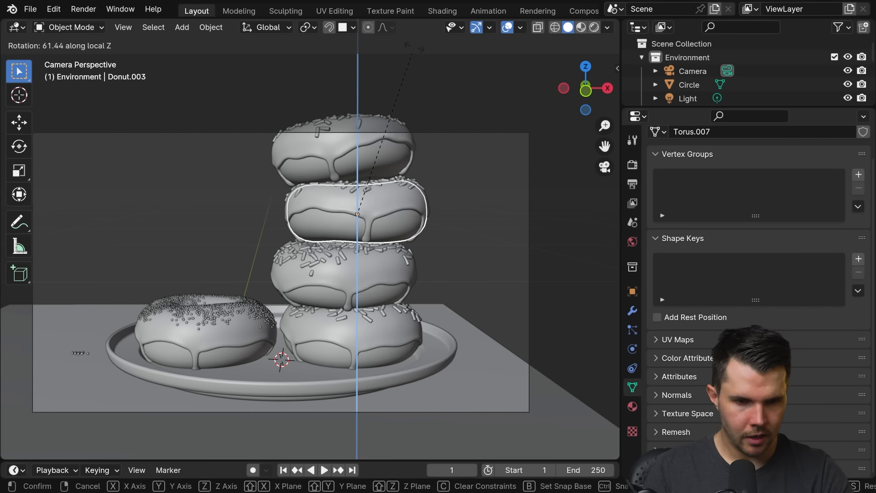
{"action": "left_click", "coordinate": [413, 47]}
{"action": "key", "text": "alt+a"}
Step: Duplicate the ball-sprinkled donut together with its icing and raise the copy along Z on top of the original
{"action": "scroll", "coordinate": [448, 146], "scroll_direction": "down", "scroll_amount": 1}
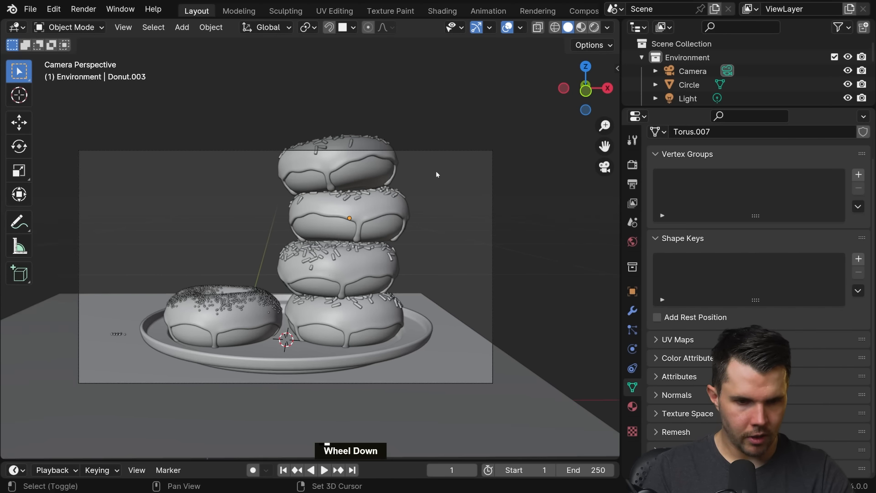
{"action": "middle_click_drag", "start_coordinate": [436, 171], "coordinate": [464, 161], "text": "shift"}
{"action": "scroll", "coordinate": [464, 161], "scroll_direction": "up", "scroll_amount": 1}
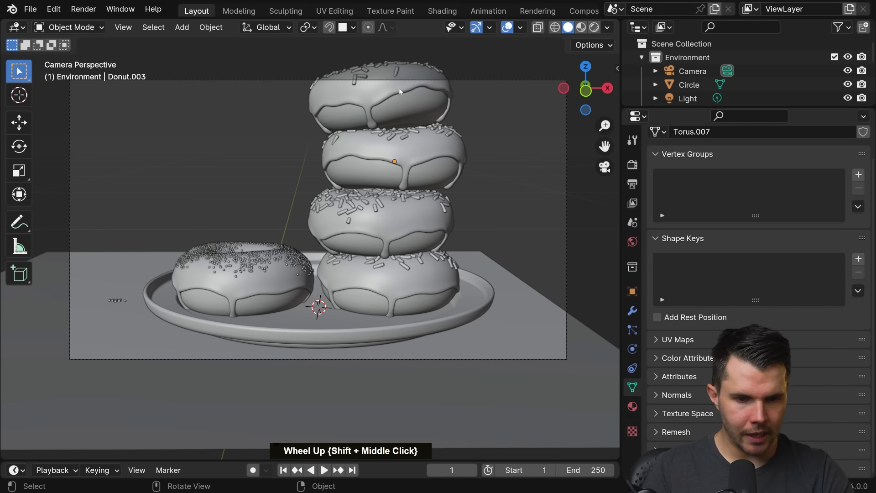
{"action": "middle_click_drag", "start_coordinate": [293, 285], "coordinate": [333, 269], "text": "shift"}
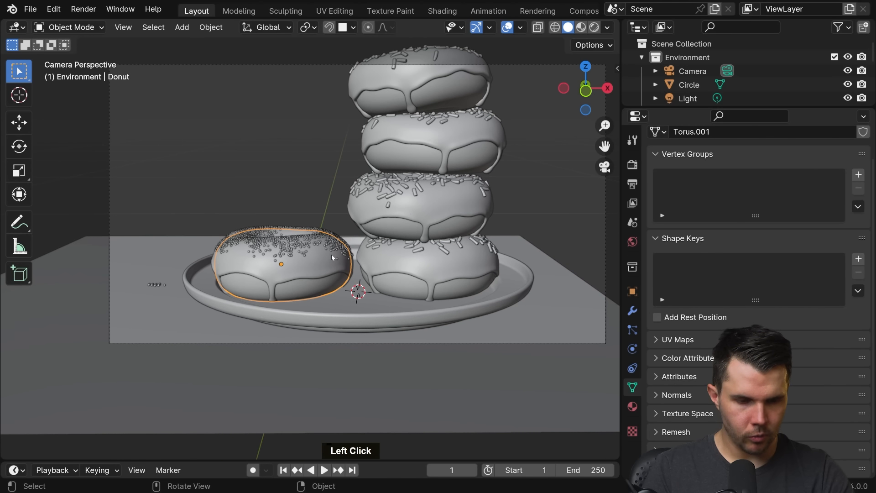
{"action": "scroll", "coordinate": [334, 258], "scroll_direction": "up", "scroll_amount": 1}
{"action": "scroll", "coordinate": [333, 260], "scroll_direction": "up", "scroll_amount": 1, "text": "shift"}
{"action": "left_click", "coordinate": [346, 249], "text": "shift"}
{"action": "scroll", "coordinate": [346, 249], "scroll_direction": "down", "scroll_amount": 1}
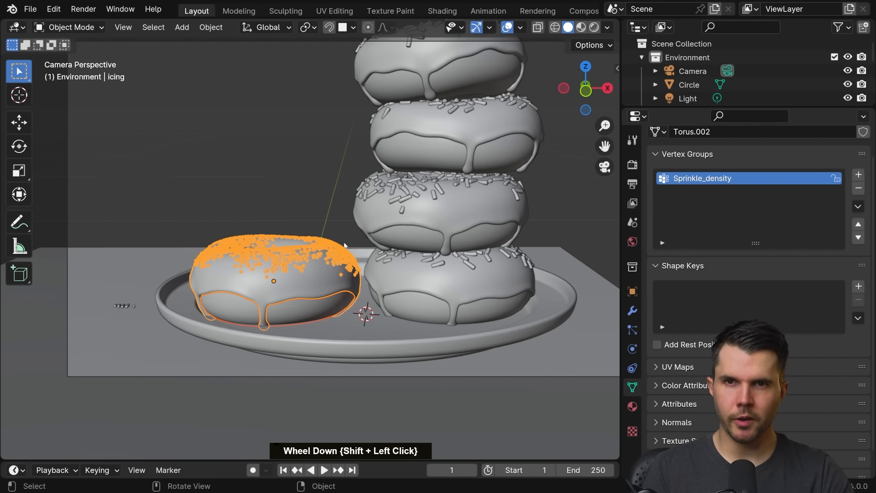
{"action": "scroll", "coordinate": [392, 216], "scroll_direction": "down", "scroll_amount": 3}
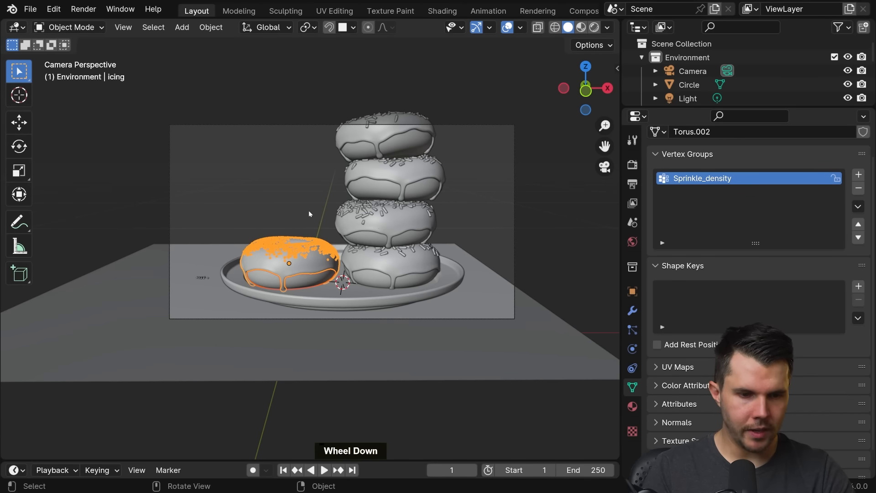
{"action": "scroll", "coordinate": [314, 242], "scroll_direction": "up", "scroll_amount": 3}
{"action": "key", "text": "shift+d"}
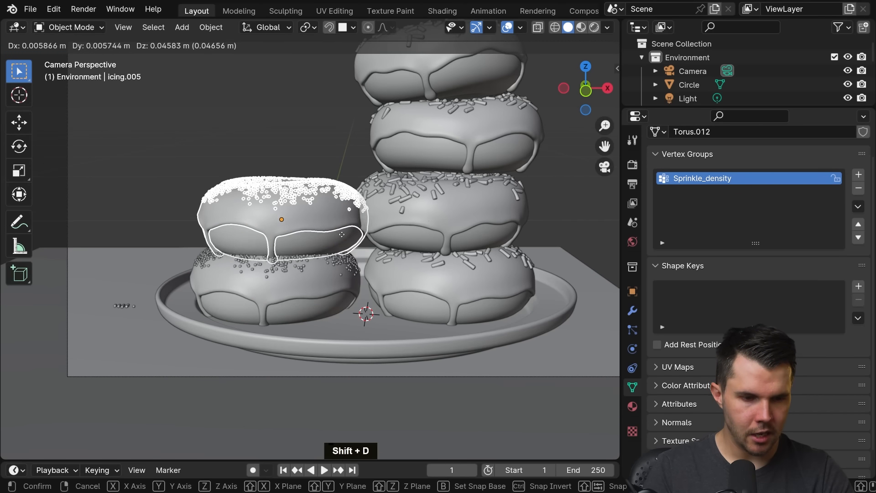
{"action": "key", "text": "z"}
{"action": "left_click", "coordinate": [340, 223]}
Step: From a side angle, tilt the duplicated donut slightly and settle its height along Z onto the donut below
{"action": "middle_click_drag", "start_coordinate": [339, 223], "coordinate": [411, 205]}
{"action": "scroll", "coordinate": [347, 228], "scroll_direction": "up", "scroll_amount": 3}
{"action": "key", "text": "r"}
{"action": "left_click", "coordinate": [465, 181]}
{"action": "middle_click_drag", "start_coordinate": [465, 180], "coordinate": [494, 195]}
{"action": "key", "text": "r"}
{"action": "key", "text": "z"}
{"action": "right_click", "coordinate": [498, 190]}
{"action": "key", "text": "r"}
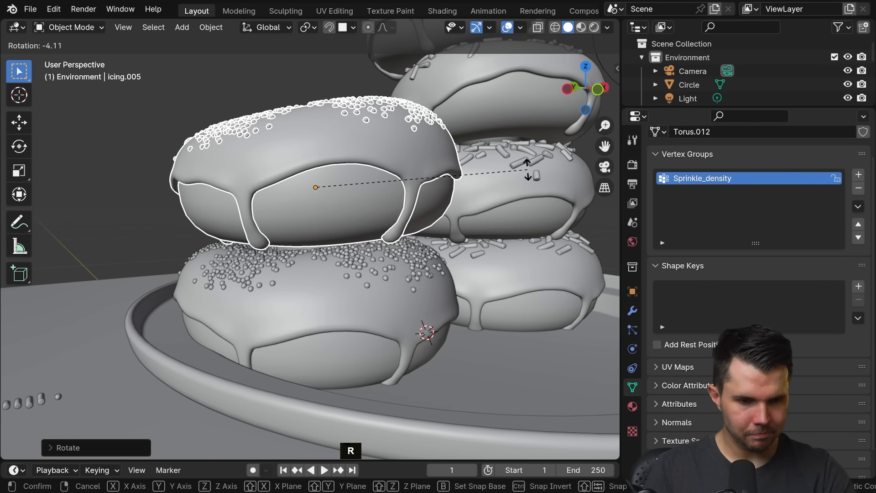
{"action": "key", "text": "g"}
{"action": "key", "text": "z"}
{"action": "left_click", "coordinate": [521, 182]}
Step: From a front angle, tilt the second ball-sprinkled donut a little and shift it sideways off-centre on the stack
{"action": "scroll", "coordinate": [521, 182], "scroll_direction": "down", "scroll_amount": 2}
{"action": "middle_click_drag", "start_coordinate": [521, 182], "coordinate": [392, 215]}
{"action": "scroll", "coordinate": [411, 196], "scroll_direction": "up", "scroll_amount": 2}
{"action": "key", "text": "r"}
{"action": "left_click", "coordinate": [433, 192]}
{"action": "key", "text": "g"}
{"action": "middle_click", "coordinate": [420, 196]}
{"action": "left_click", "coordinate": [403, 201]}
{"action": "scroll", "coordinate": [389, 220], "scroll_direction": "down", "scroll_amount": 1}
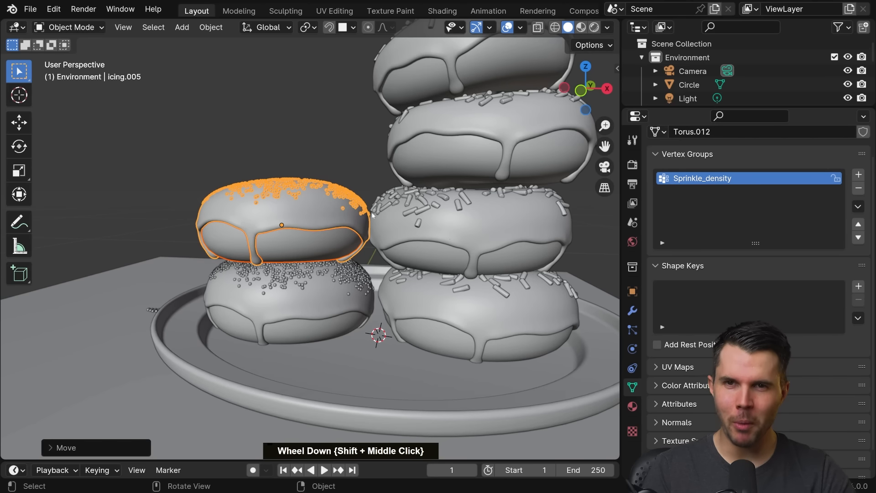
Step: Duplicate the upper ball-sprinkled donut and raise the copy along Z to form a third layer
{"action": "middle_click_drag", "start_coordinate": [328, 221], "coordinate": [324, 270], "text": "shift"}
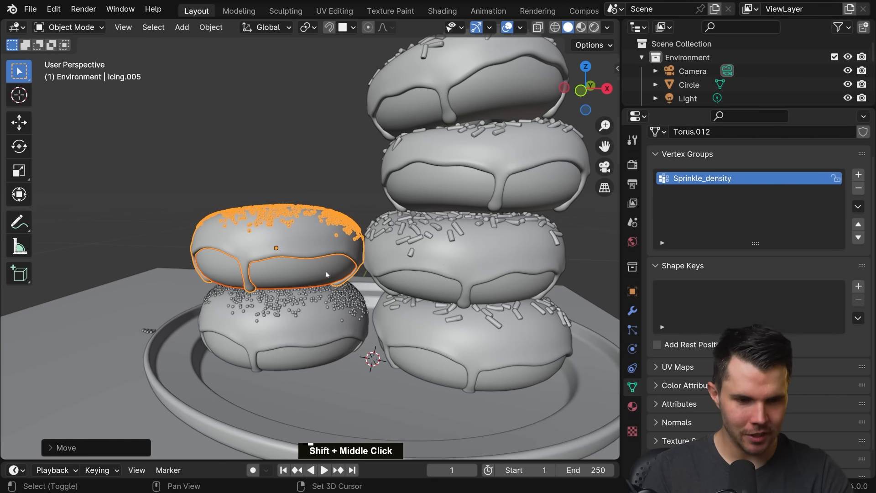
{"action": "key", "text": "shift+d"}
{"action": "key", "text": "z"}
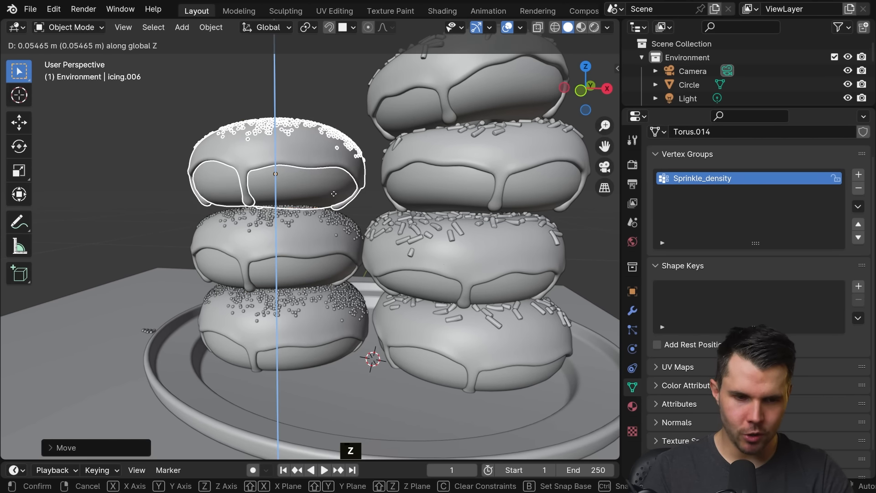
{"action": "left_click", "coordinate": [332, 188]}
Step: From a side angle, rotate the third ball-sprinkled donut around its local Z axis to vary its drips and tilt
{"action": "middle_click_drag", "start_coordinate": [333, 188], "coordinate": [440, 201]}
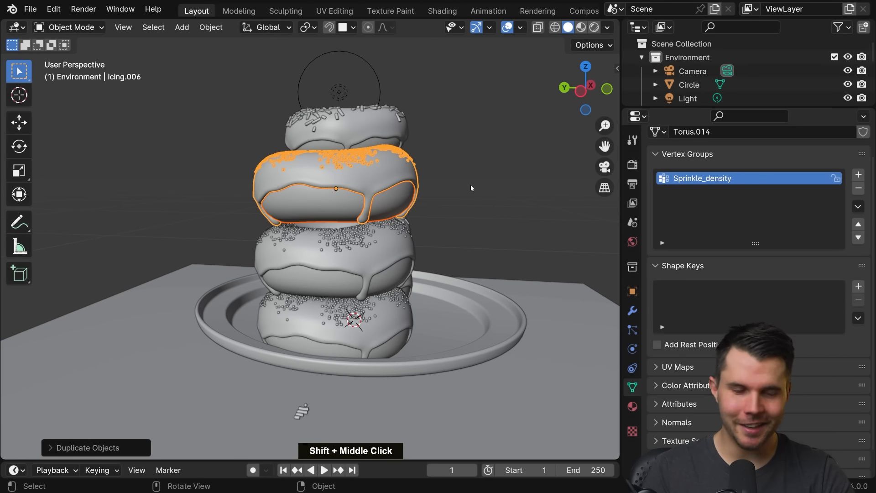
{"action": "scroll", "coordinate": [491, 170], "scroll_direction": "up", "scroll_amount": 2}
{"action": "key", "text": "r"}
{"action": "key", "text": "z"}
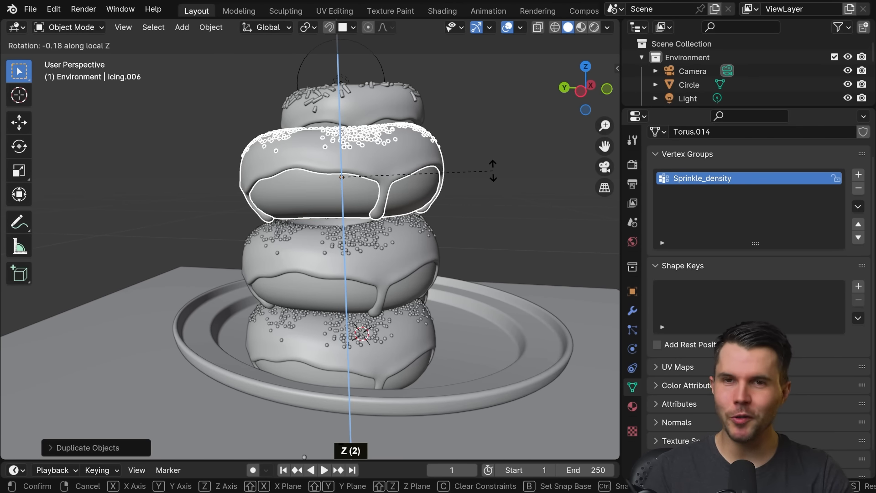
{"action": "left_click", "coordinate": [485, 229]}
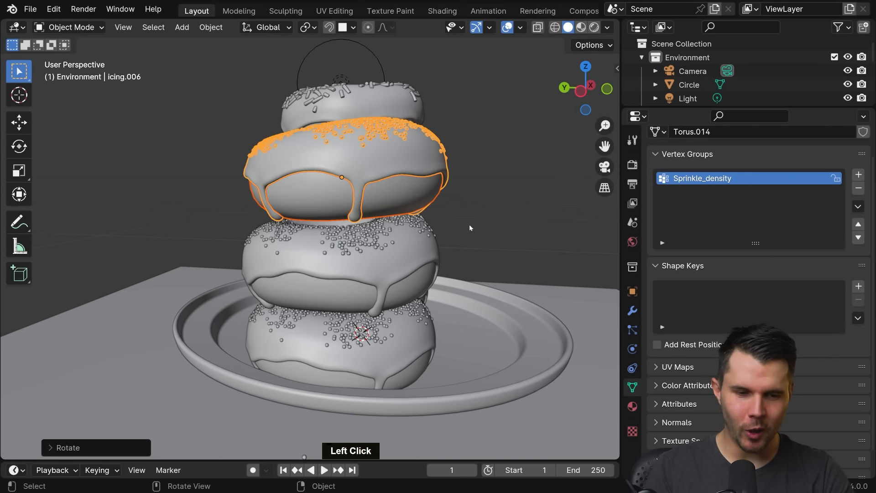
Step: Slide the third ball-sprinkled donut sideways over the stack and fine-tune its height along Z
{"action": "key", "text": "g"}
{"action": "middle_click", "coordinate": [470, 224]}
{"action": "left_click", "coordinate": [511, 191]}
{"action": "key", "text": "r"}
{"action": "key", "text": "z"}
{"action": "key", "text": "z"}
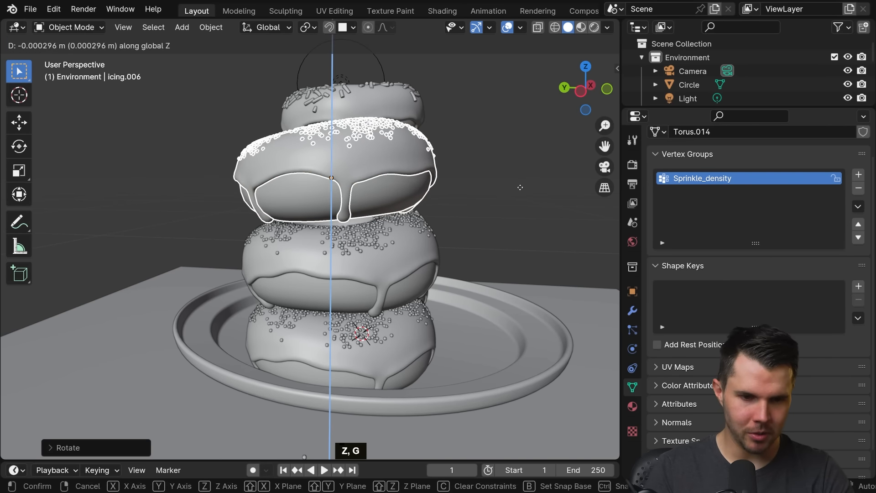
{"action": "left_click", "coordinate": [519, 188]}
Step: From a front angle, tilt the third ball-sprinkled donut to rest on the one below and nudge it into place
{"action": "middle_click_drag", "start_coordinate": [519, 188], "coordinate": [429, 170]}
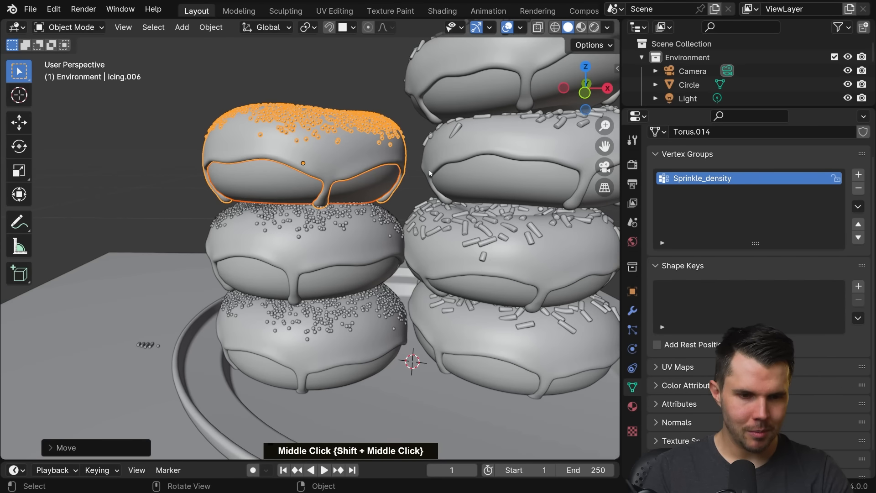
{"action": "key", "text": "r"}
{"action": "left_click", "coordinate": [461, 159]}
{"action": "key", "text": "g"}
{"action": "left_click", "coordinate": [470, 160]}
{"action": "scroll", "coordinate": [456, 174], "scroll_direction": "down", "scroll_amount": 6}
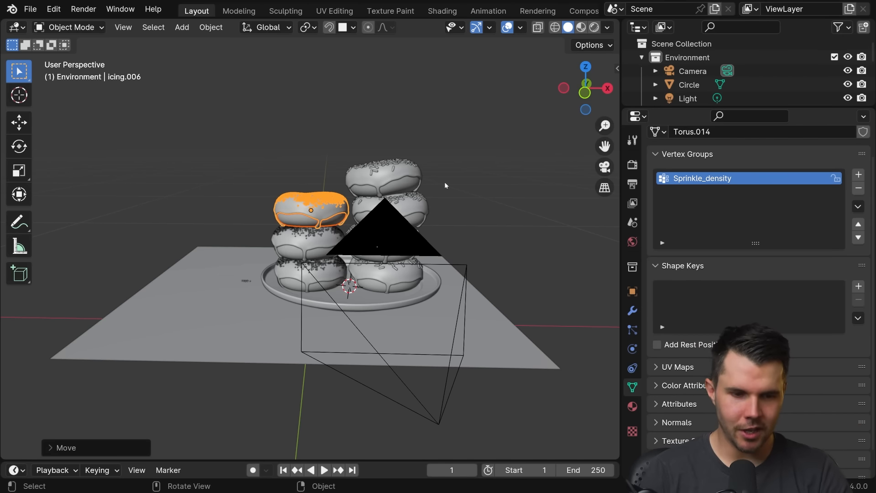
{"action": "scroll", "coordinate": [444, 181], "scroll_direction": "up", "scroll_amount": 5}
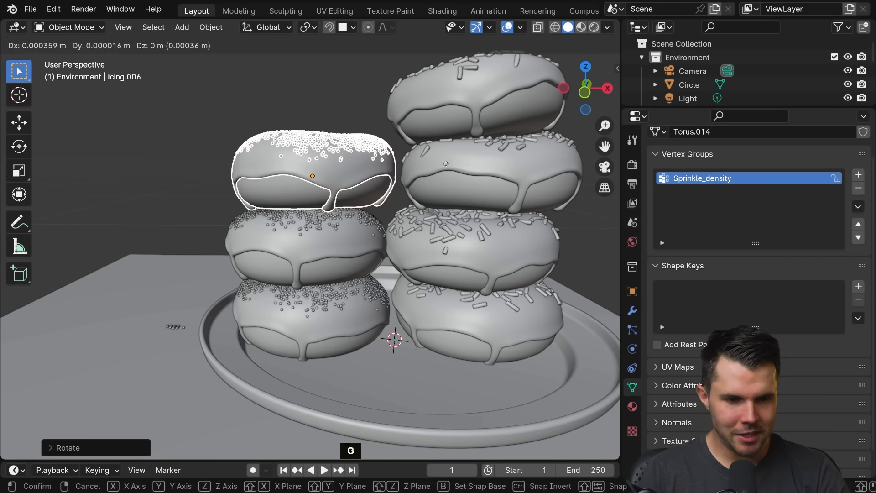
{"action": "middle_click_drag", "start_coordinate": [423, 179], "coordinate": [389, 196], "text": "shift"}
{"action": "scroll", "coordinate": [383, 205], "scroll_direction": "down", "scroll_amount": 3}
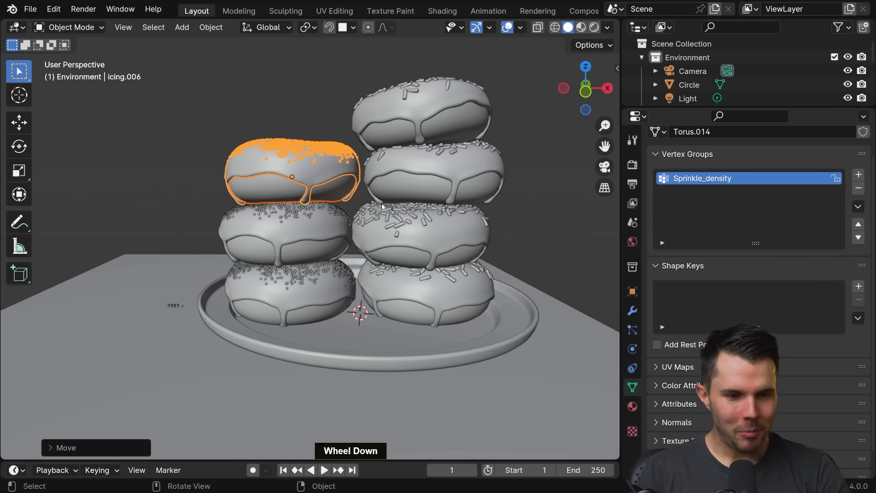
Step: Deselect everything and check the composition of both donut stacks in camera view
{"action": "key", "text": "alt+a"}
{"action": "key", "text": "KP_0"}
{"action": "scroll", "coordinate": [383, 205], "scroll_direction": "down", "scroll_amount": 3}
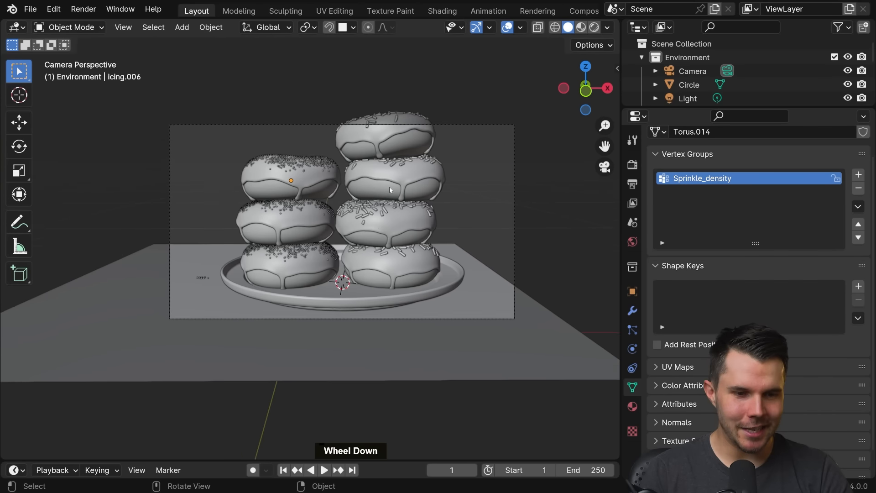
{"action": "middle_click_drag", "start_coordinate": [389, 187], "coordinate": [357, 212], "text": "shift"}
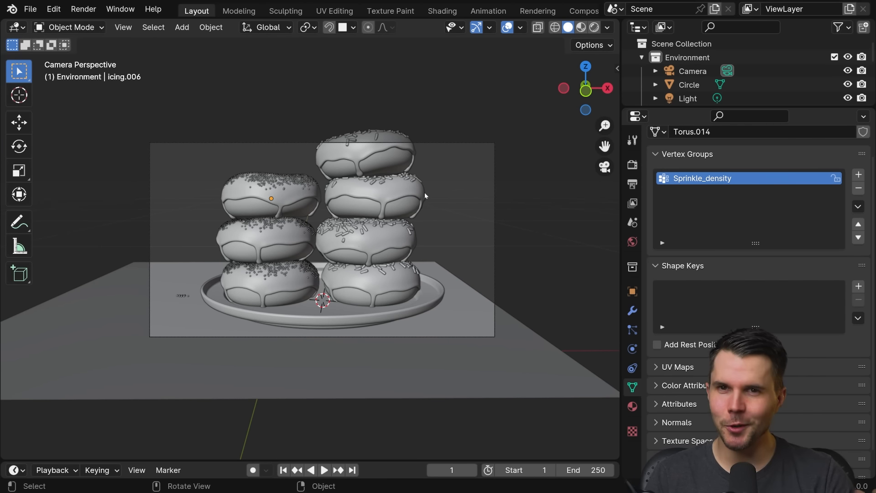
{"action": "scroll", "coordinate": [424, 193], "scroll_direction": "up", "scroll_amount": 4}
{"action": "middle_click_drag", "start_coordinate": [400, 195], "coordinate": [363, 165], "text": "shift"}
{"action": "scroll", "coordinate": [363, 165], "scroll_direction": "down", "scroll_amount": 1}
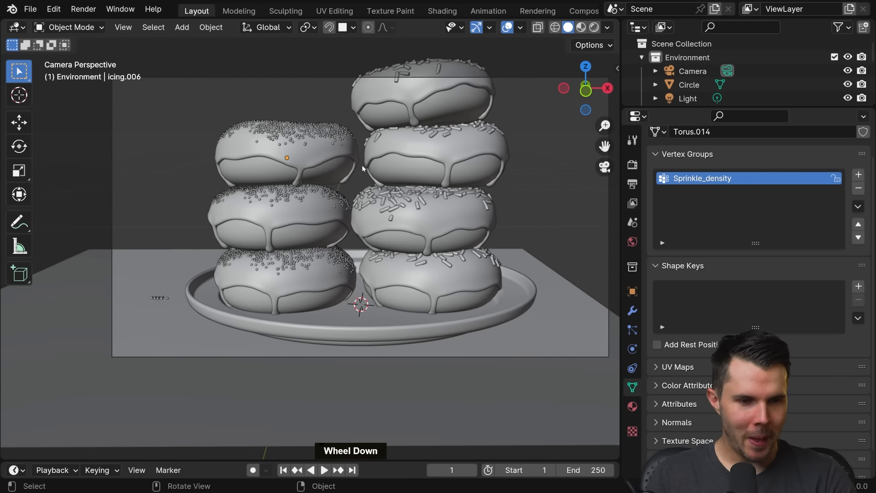
Step: In camera view, move the top ball-sprinkled donut closer to the taller stack and adjust its tilt slightly
{"action": "left_click", "coordinate": [343, 171]}
{"action": "scroll", "coordinate": [448, 168], "scroll_direction": "up", "scroll_amount": 2}
{"action": "key", "text": "g"}
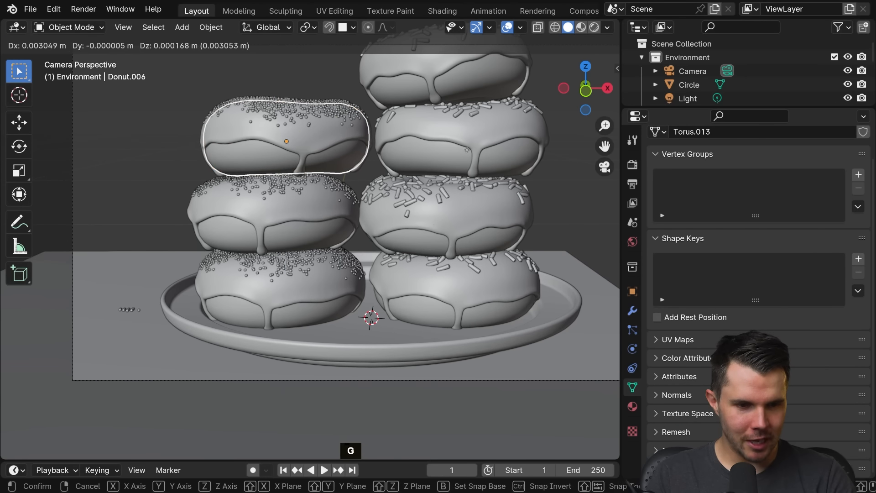
{"action": "middle_click", "coordinate": [472, 148]}
{"action": "key", "text": "r"}
{"action": "left_click", "coordinate": [474, 151]}
{"action": "key", "text": "r"}
{"action": "left_click", "coordinate": [475, 155]}
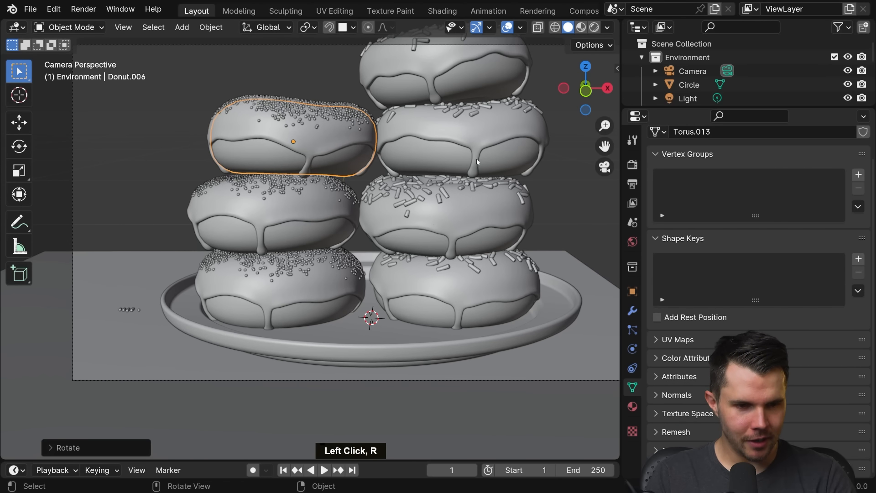
{"action": "key", "text": "g"}
{"action": "left_click", "coordinate": [477, 159]}
Step: Move the bottom ball-sprinkled donut about 0.005 m along the X axis toward the neighbouring stack
{"action": "left_click", "coordinate": [346, 223]}
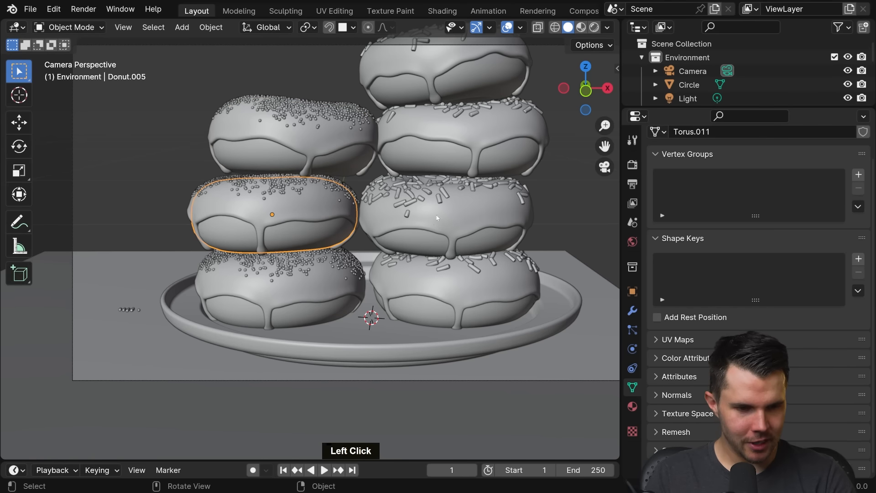
{"action": "left_click", "coordinate": [360, 289]}
{"action": "key", "text": "g"}
{"action": "middle_click", "coordinate": [364, 286]}
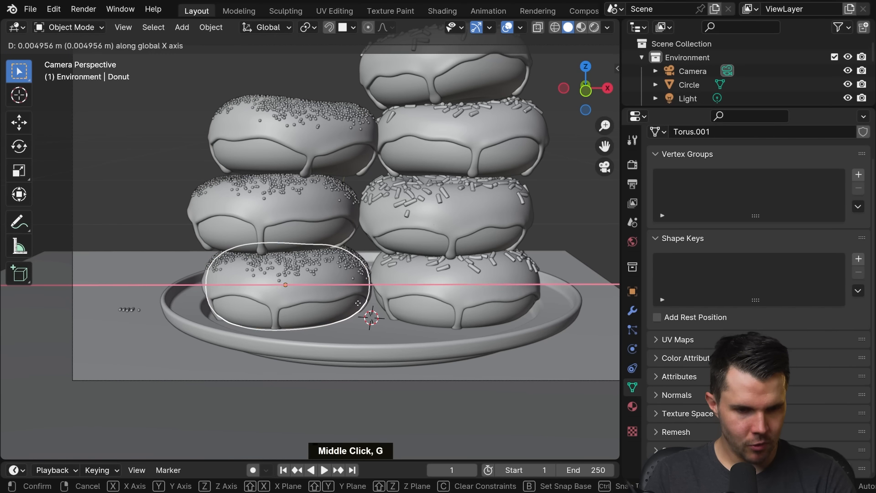
{"action": "left_click", "coordinate": [367, 284]}
Step: In camera view, rotate the top ball-sprinkled donut around its local Z axis to change its icing drips
{"action": "left_click", "coordinate": [334, 234]}
{"action": "scroll", "coordinate": [417, 229], "scroll_direction": "up", "scroll_amount": 2}
{"action": "middle_click_drag", "start_coordinate": [416, 229], "coordinate": [421, 207]}
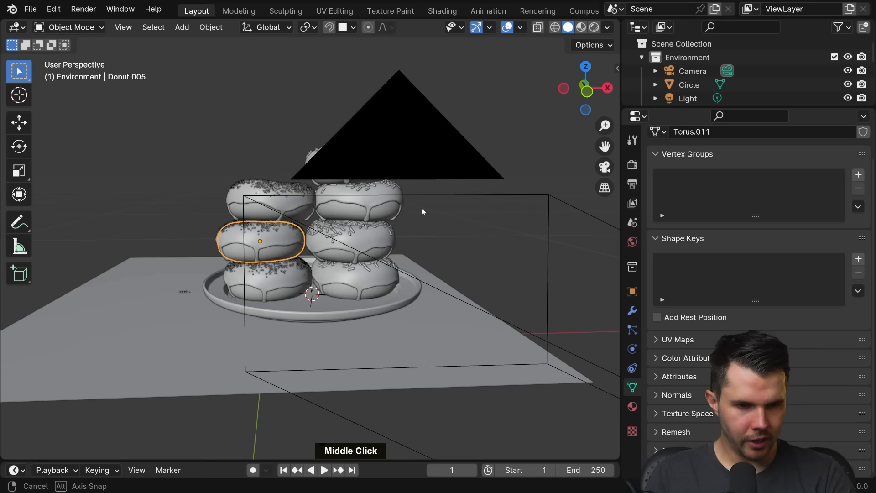
{"action": "scroll", "coordinate": [410, 220], "scroll_direction": "up", "scroll_amount": 6}
{"action": "middle_click_drag", "start_coordinate": [329, 217], "coordinate": [334, 182]}
{"action": "key", "text": "KP_0"}
{"action": "left_click", "coordinate": [373, 122]}
{"action": "double_click", "coordinate": [374, 122]}
{"action": "key", "text": "r"}
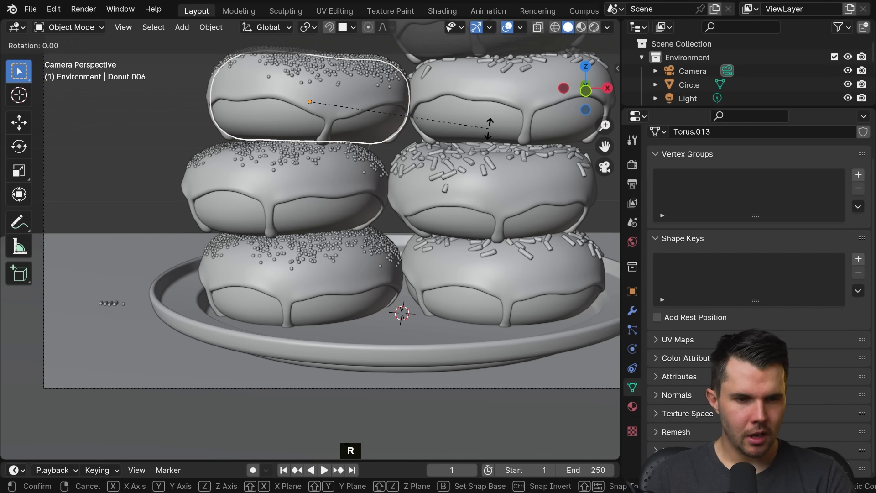
{"action": "key", "text": "z"}
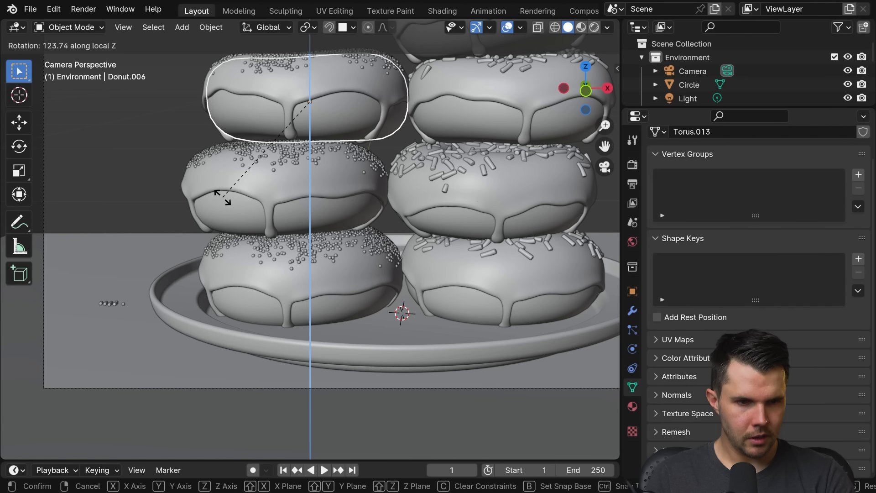
{"action": "left_click", "coordinate": [309, 213]}
Step: Try rotating the bottom ball-sprinkled donut around its local Z axis
{"action": "scroll", "coordinate": [331, 273], "scroll_direction": "down", "scroll_amount": 2}
{"action": "left_click", "coordinate": [337, 297]}
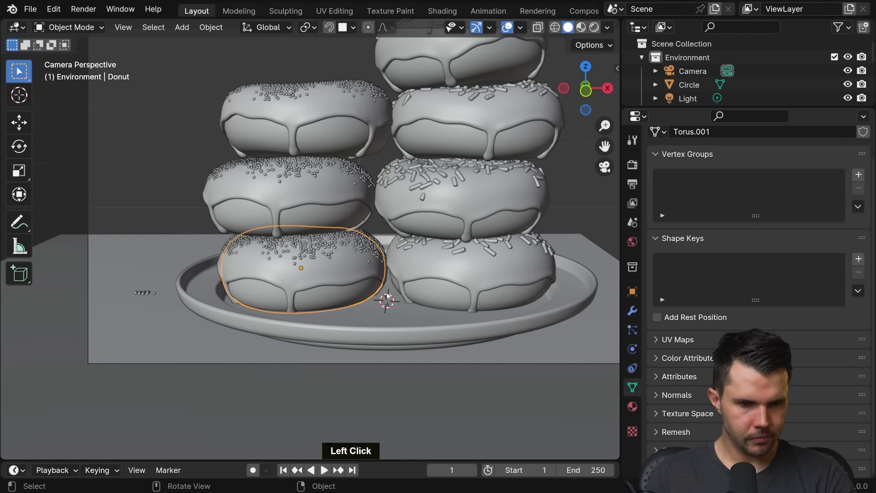
{"action": "key", "text": "r"}
{"action": "key", "text": "z"}
{"action": "key", "text": "z"}
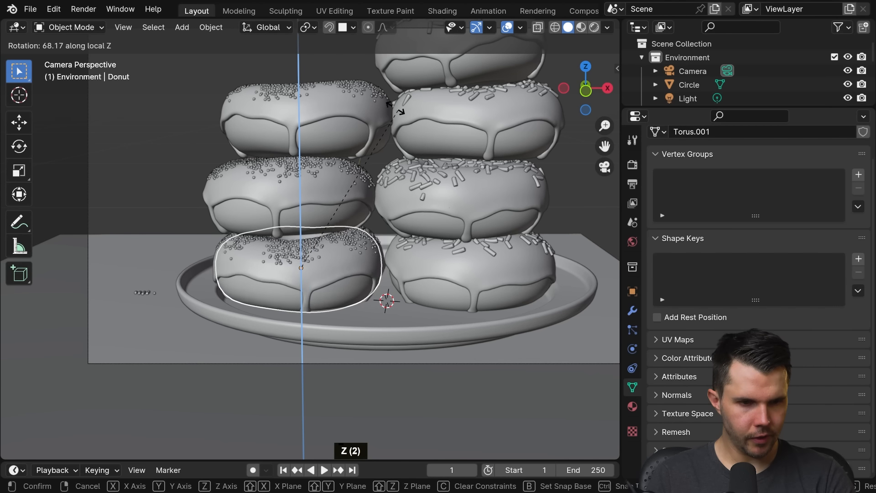
{"action": "left_click", "coordinate": [124, 148]}
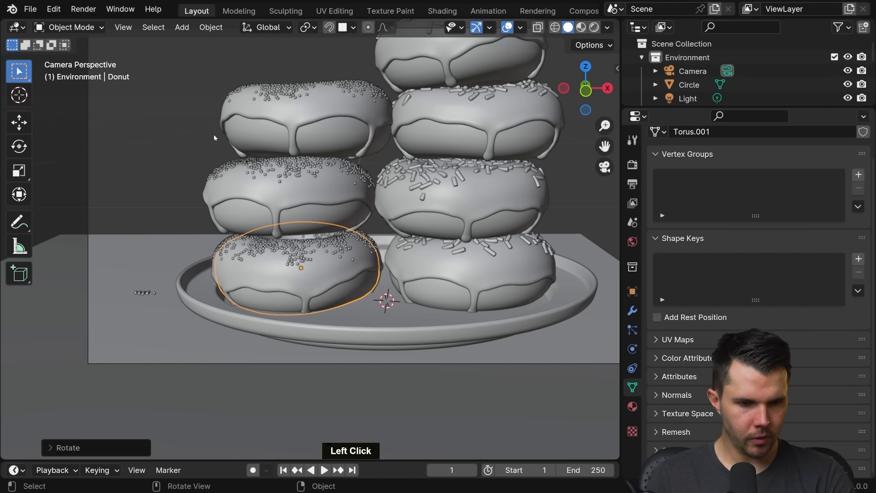
Step: Try tilting the bottom ball-sprinkled donut, and undo both the tilt and the rotation before it
{"action": "key", "text": "r"}
{"action": "left_click", "coordinate": [232, 122]}
{"action": "middle_click_drag", "start_coordinate": [233, 122], "coordinate": [314, 147]}
{"action": "key", "text": "ctrl+z"}
{"action": "key", "text": "ctrl+z"}
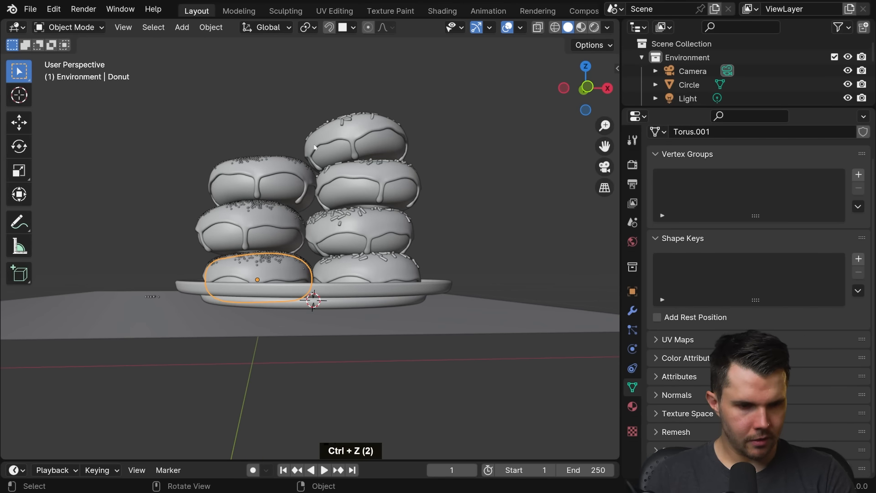
Step: In camera view, rotate the bottom ball-sprinkled donut around its local Z axis so its drips differ from the others
{"action": "key", "text": "KP_Decimal"}
{"action": "key", "text": "KP_0"}
{"action": "key", "text": "r"}
{"action": "key", "text": "z"}
{"action": "key", "text": "z"}
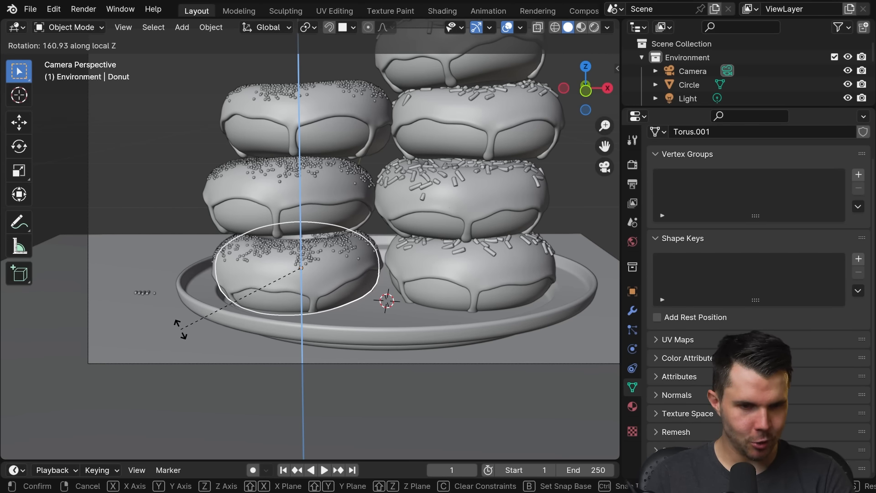
{"action": "left_click", "coordinate": [146, 295]}
Step: Reposition the bottom ball-sprinkled donut from a side angle and return to camera view to check its seating on the plate
{"action": "middle_click_drag", "start_coordinate": [323, 246], "coordinate": [448, 220]}
{"action": "scroll", "coordinate": [440, 238], "scroll_direction": "up", "scroll_amount": 3}
{"action": "left_click", "coordinate": [452, 212]}
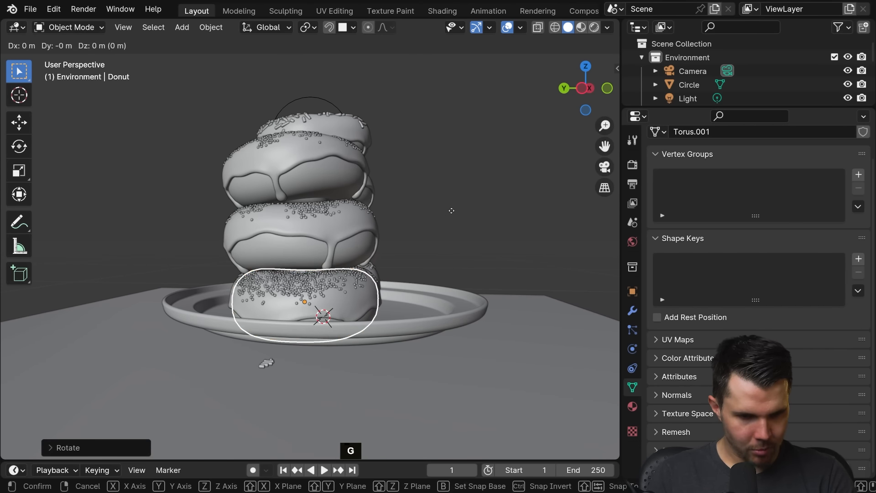
{"action": "left_click", "coordinate": [319, 292]}
{"action": "middle_click_drag", "start_coordinate": [320, 292], "coordinate": [369, 200]}
{"action": "key", "text": "KP_0"}
{"action": "scroll", "coordinate": [368, 203], "scroll_direction": "up", "scroll_amount": 3}
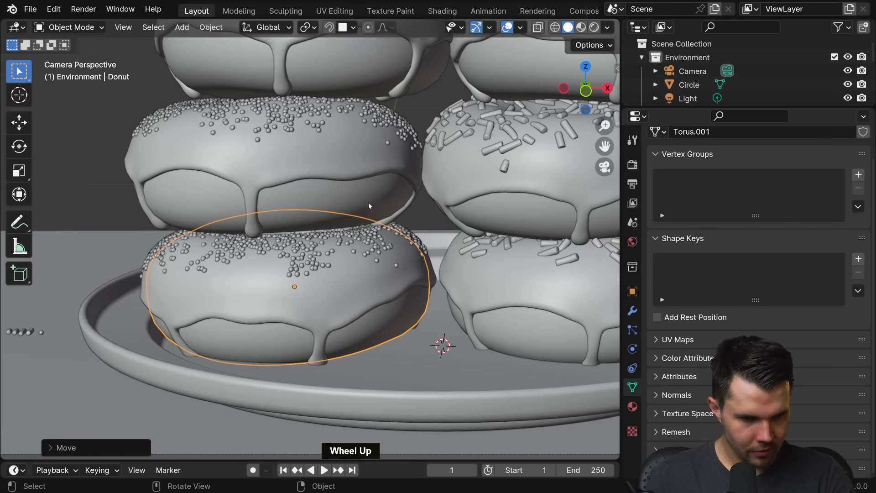
Step: Fine-tune the bottom ball-sprinkled donut's height along the Z axis so it sits on the plate
{"action": "left_click", "coordinate": [407, 294]}
{"action": "key", "text": "g"}
{"action": "key", "text": "z"}
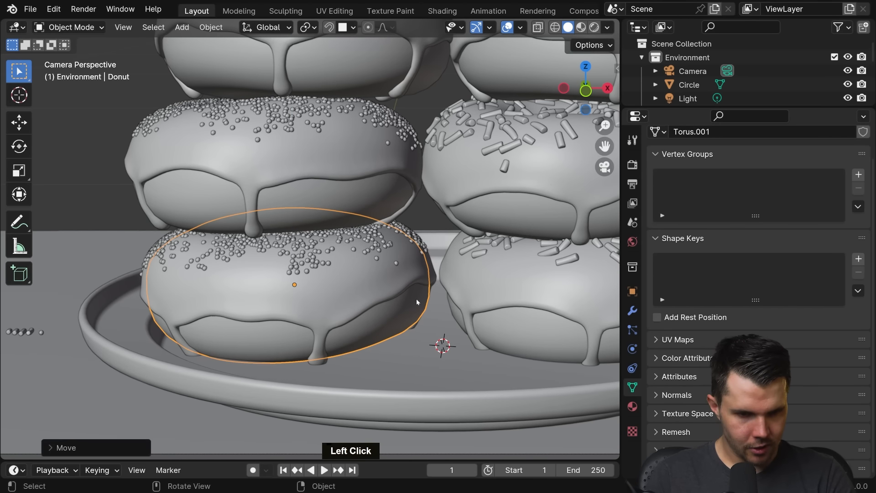
{"action": "left_click", "coordinate": [416, 299]}
{"action": "scroll", "coordinate": [416, 298], "scroll_direction": "down", "scroll_amount": 3}
{"action": "scroll", "coordinate": [417, 299], "scroll_direction": "down", "scroll_amount": 2}
{"action": "scroll", "coordinate": [417, 299], "scroll_direction": "up", "scroll_amount": 5}
{"action": "middle_click_drag", "start_coordinate": [417, 298], "coordinate": [323, 149], "text": "shift"}
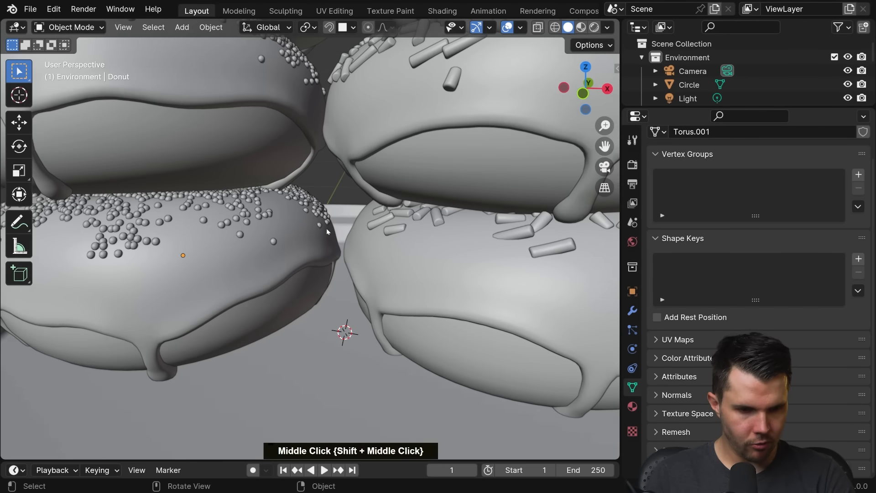
{"action": "left_click", "coordinate": [331, 237]}
{"action": "key", "text": "g"}
{"action": "key", "text": "z"}
{"action": "left_click", "coordinate": [295, 221]}
Step: Adjust the heights of the stacked donuts above it along Z, including the top ball-sprinkled donut, so they rest on one another
{"action": "scroll", "coordinate": [398, 235], "scroll_direction": "down", "scroll_amount": 2}
{"action": "left_click", "coordinate": [422, 155]}
{"action": "key", "text": "g"}
{"action": "key", "text": "z"}
{"action": "left_click", "coordinate": [275, 163]}
{"action": "scroll", "coordinate": [292, 155], "scroll_direction": "down", "scroll_amount": 2}
{"action": "left_click", "coordinate": [323, 149]}
{"action": "key", "text": "g"}
{"action": "key", "text": "z"}
{"action": "left_click", "coordinate": [325, 150]}
{"action": "key", "text": "alt+a"}
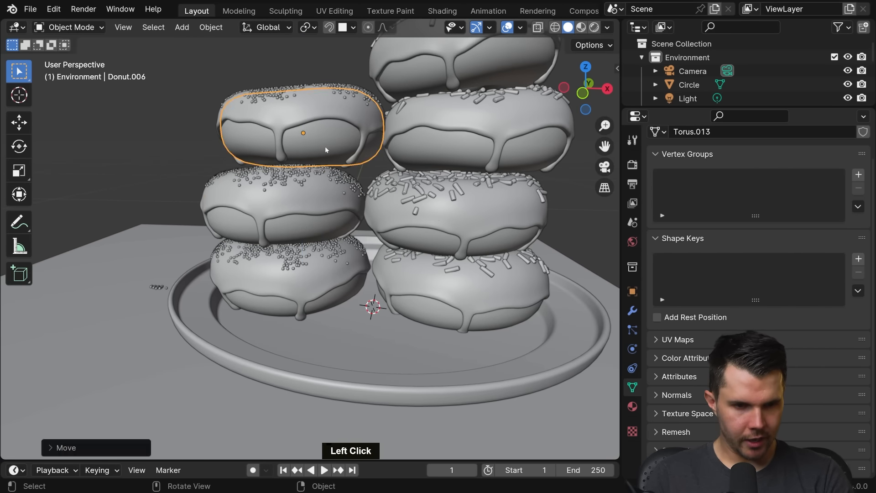
Step: In camera view, shift the top ball-sprinkled donut slightly along the X axis and deselect it
{"action": "key", "text": "KP_0"}
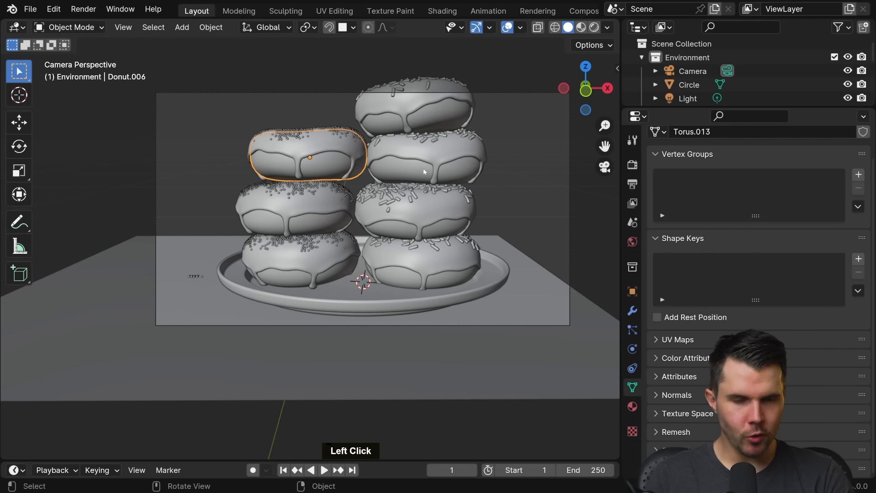
{"action": "key", "text": "g"}
{"action": "middle_click", "coordinate": [418, 167]}
{"action": "key", "text": "alt+a"}
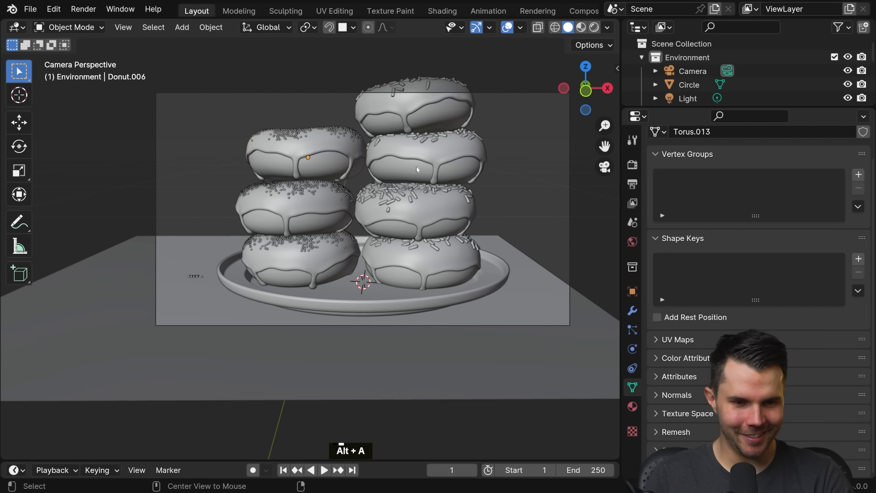
{"action": "middle_click_drag", "start_coordinate": [416, 166], "coordinate": [402, 179], "text": "shift"}
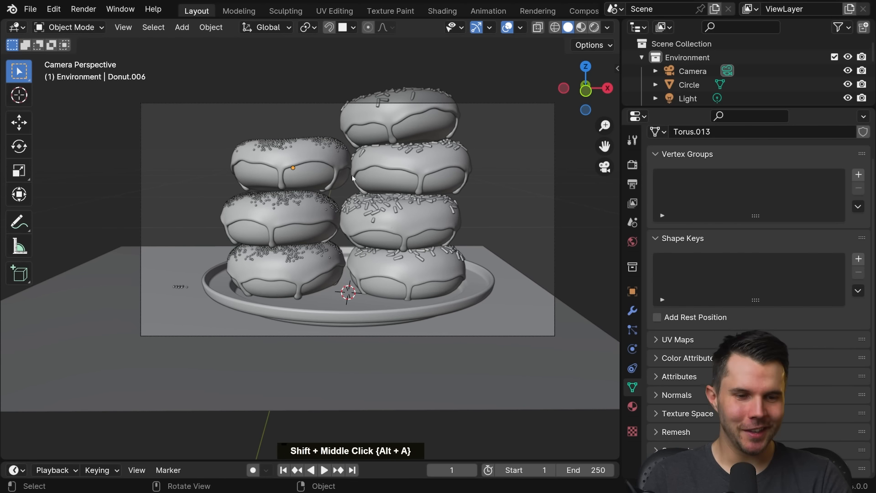
{"action": "scroll", "coordinate": [352, 182], "scroll_direction": "up", "scroll_amount": 3}
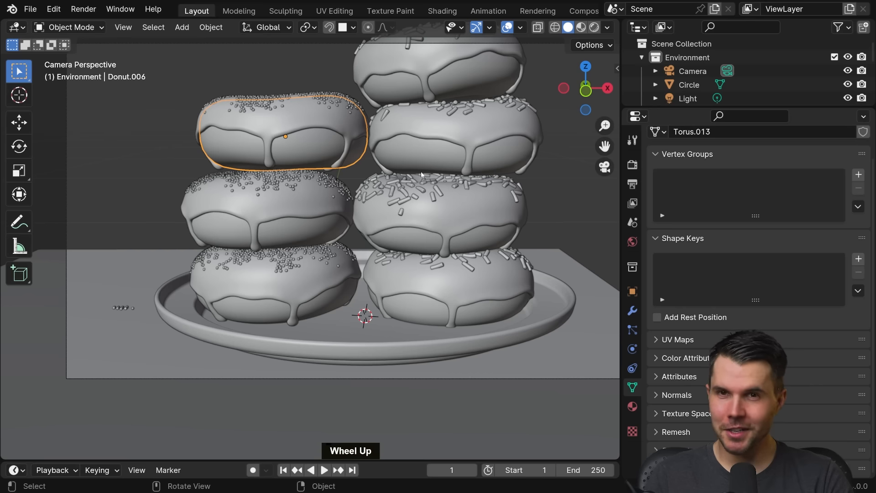
Step: Nudge the top ball-sprinkled donut along X and Z, with a slight rotation, to refine how it sits on its stack
{"action": "key", "text": "g"}
{"action": "middle_click", "coordinate": [418, 172]}
{"action": "key", "text": "x"}
{"action": "left_click", "coordinate": [456, 164]}
{"action": "key", "text": "r"}
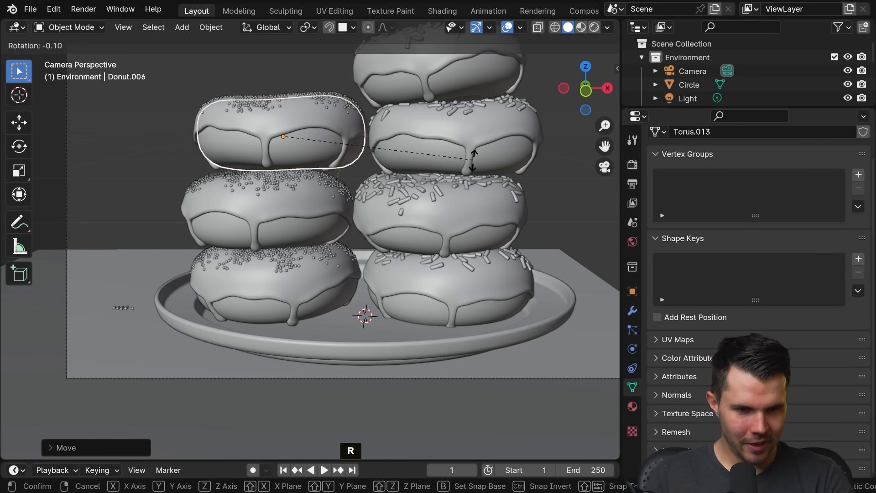
{"action": "key", "text": "g"}
{"action": "key", "text": "z"}
{"action": "left_click", "coordinate": [427, 160]}
{"action": "key", "text": "g"}
{"action": "middle_click", "coordinate": [427, 160]}
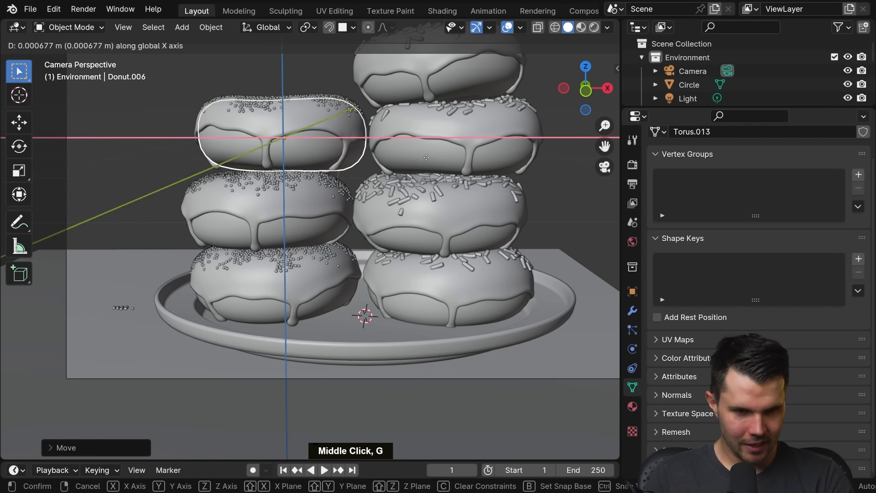
{"action": "left_click", "coordinate": [427, 161]}
Step: Slide the plate along the Y axis beneath the donut stacks and return to camera view
{"action": "middle_click_drag", "start_coordinate": [428, 161], "coordinate": [390, 262], "text": "ctrl"}
{"action": "scroll", "coordinate": [396, 272], "scroll_direction": "up", "scroll_amount": 3}
{"action": "scroll", "coordinate": [379, 213], "scroll_direction": "down", "scroll_amount": 4}
{"action": "left_click", "coordinate": [391, 267]}
{"action": "key", "text": "g"}
{"action": "middle_click", "coordinate": [447, 269]}
{"action": "left_click", "coordinate": [445, 270]}
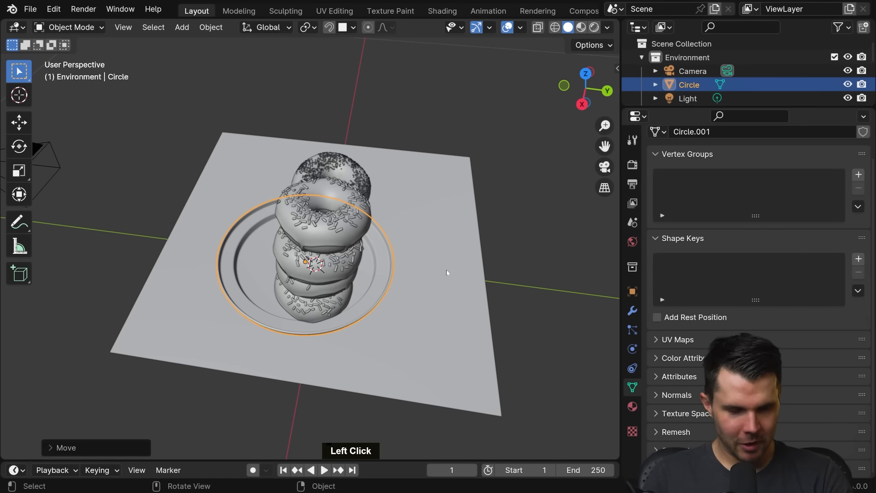
{"action": "key", "text": "KP_0"}
Step: Rotate the camera about the X axis and pull it back so both donut stacks fit inside the frame
{"action": "scroll", "coordinate": [443, 264], "scroll_direction": "up", "scroll_amount": 2}
{"action": "scroll", "coordinate": [440, 254], "scroll_direction": "down", "scroll_amount": 2}
{"action": "scroll", "coordinate": [440, 255], "scroll_direction": "down", "scroll_amount": 2}
{"action": "middle_click_drag", "start_coordinate": [440, 254], "coordinate": [412, 253], "text": "shift"}
{"action": "left_click", "coordinate": [434, 203]}
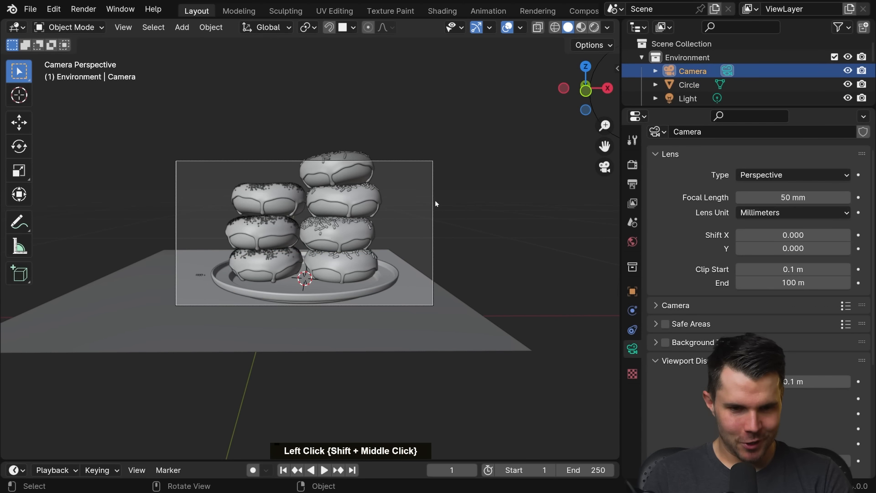
{"action": "key", "text": "r"}
{"action": "key", "text": "x"}
{"action": "left_click", "coordinate": [481, 182]}
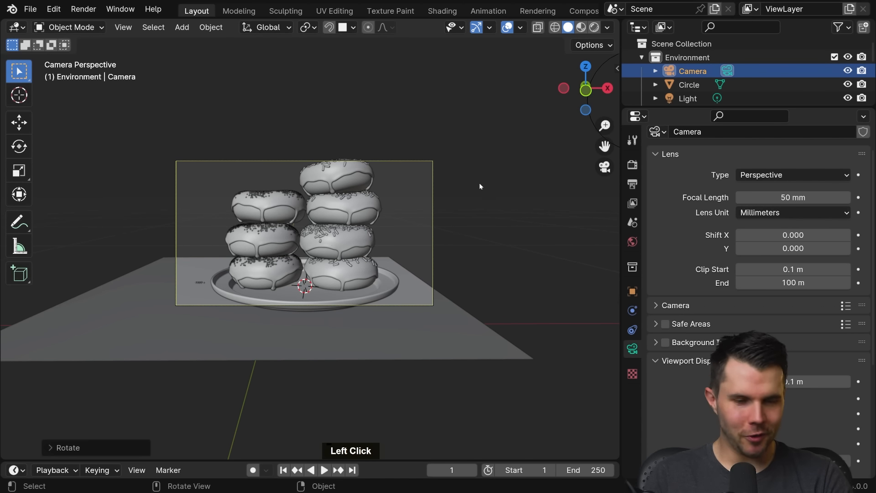
{"action": "scroll", "coordinate": [474, 182], "scroll_direction": "up", "scroll_amount": 2}
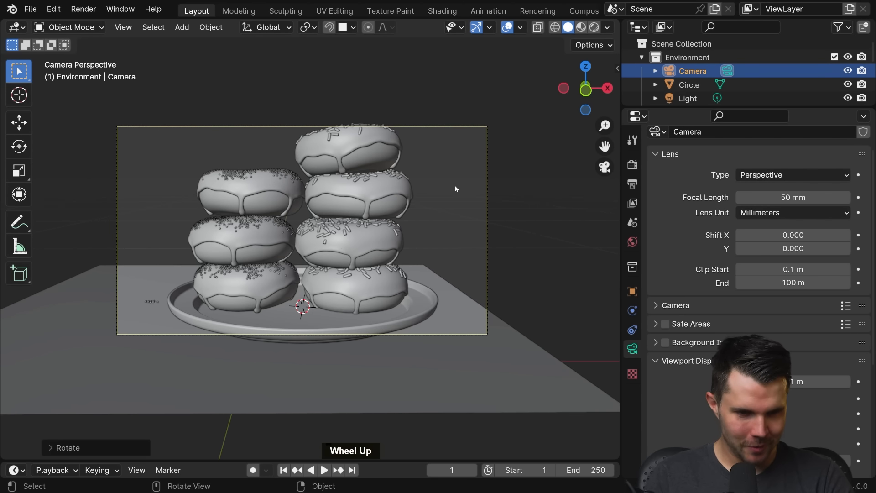
{"action": "key", "text": "g"}
{"action": "middle_click", "coordinate": [455, 189]}
Step: Move the table plane about 0.093 m along the global X axis to center it under the plate
{"action": "double_click", "coordinate": [432, 275]}
{"action": "key", "text": "g"}
{"action": "middle_click", "coordinate": [460, 275]}
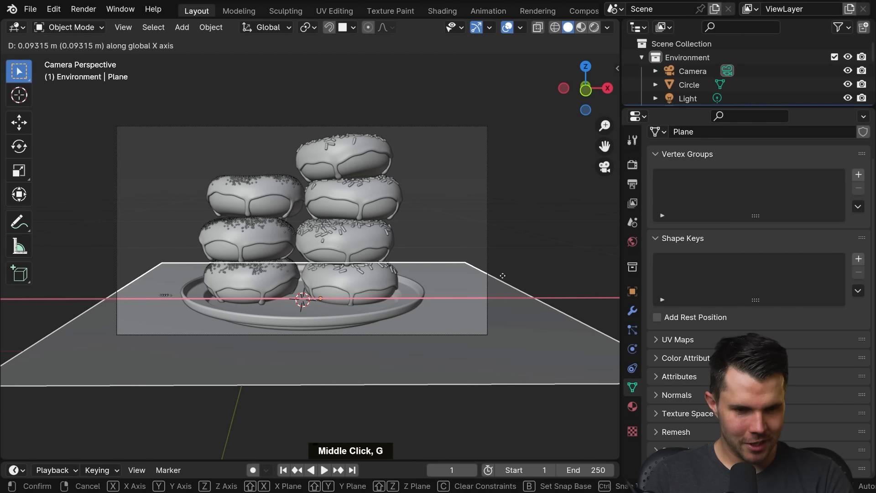
{"action": "left_click", "coordinate": [502, 275]}
{"action": "scroll", "coordinate": [493, 276], "scroll_direction": "up", "scroll_amount": 2}
{"action": "middle_click_drag", "start_coordinate": [442, 286], "coordinate": [442, 218], "text": "shift"}
{"action": "scroll", "coordinate": [355, 234], "scroll_direction": "up", "scroll_amount": 2}
{"action": "scroll", "coordinate": [355, 233], "scroll_direction": "down", "scroll_amount": 4}
{"action": "middle_click_drag", "start_coordinate": [355, 192], "coordinate": [375, 199], "text": "shift"}
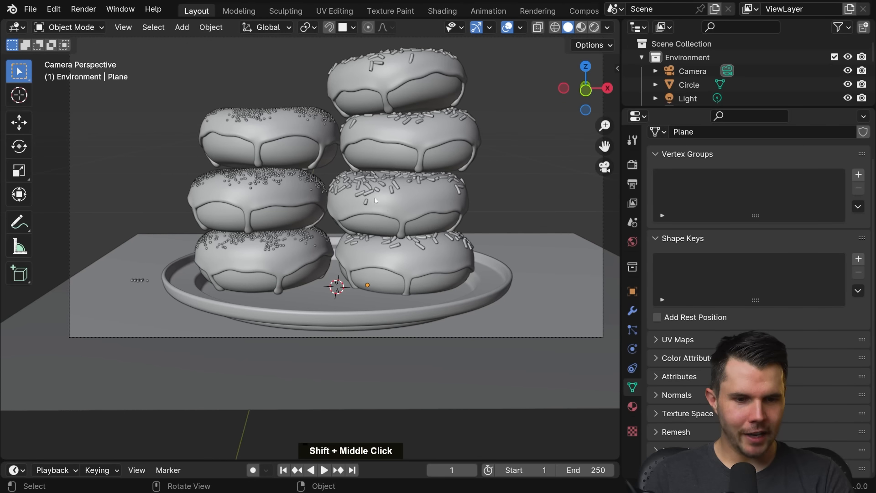
Step: Duplicate the bottom ball-sprinkled donut with its icing, offset the copy about 0.035 m along X, and bring it forward along Y
{"action": "left_click", "coordinate": [413, 84], "text": "shift"}
{"action": "left_click", "coordinate": [302, 279]}
{"action": "left_click", "coordinate": [307, 256], "text": "shift"}
{"action": "middle_click_drag", "start_coordinate": [337, 243], "coordinate": [358, 214], "text": "shift"}
{"action": "scroll", "coordinate": [360, 215], "scroll_direction": "up", "scroll_amount": 1}
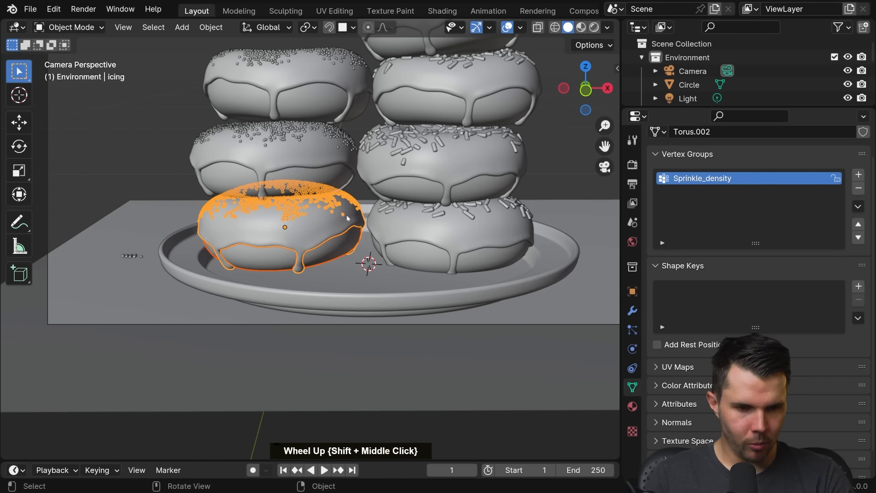
{"action": "key", "text": "shift+d"}
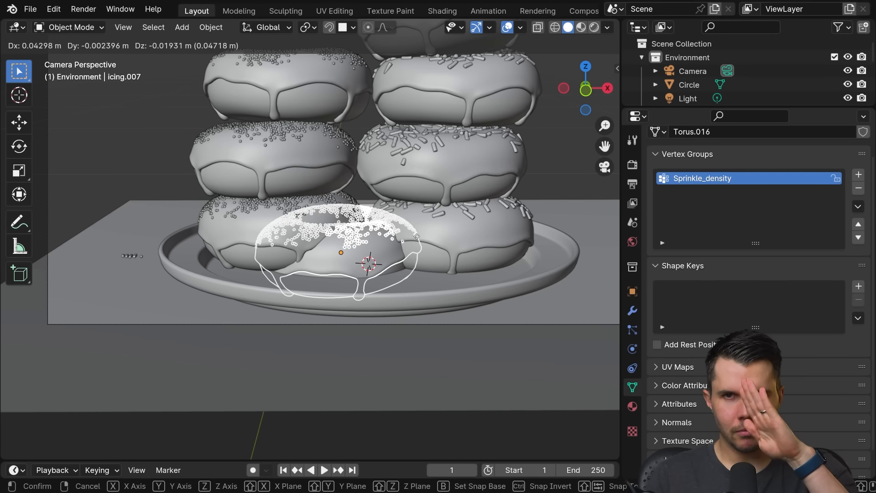
{"action": "key", "text": "z"}
{"action": "key", "text": "x"}
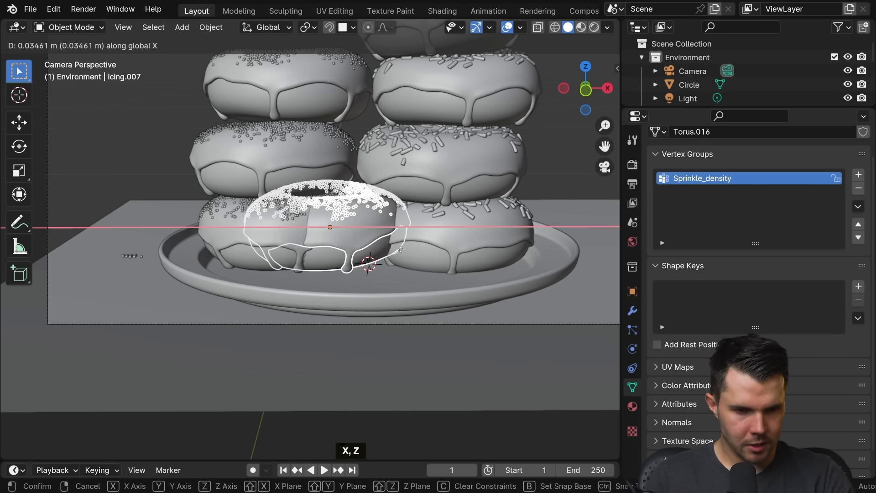
{"action": "key", "text": "y"}
{"action": "left_click", "coordinate": [457, 215]}
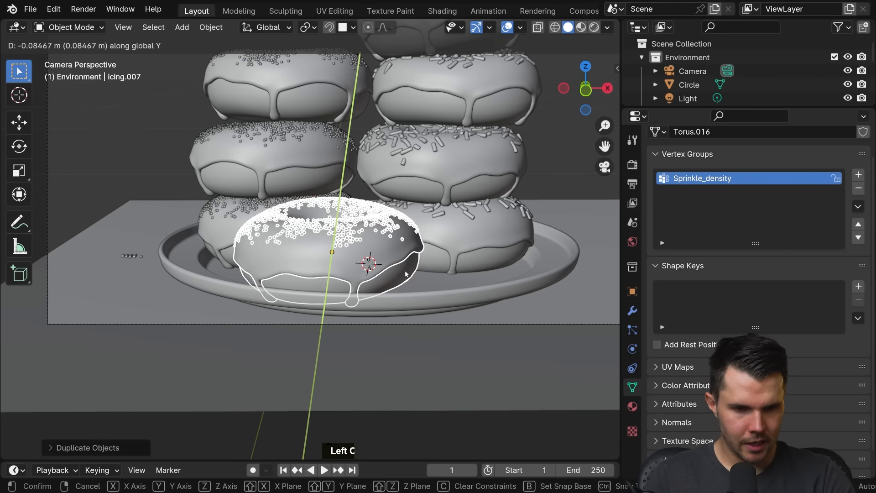
Step: Tilt the duplicated donut up onto its edge and turn it around global Z so its icing faces the camera
{"action": "key", "text": "r"}
{"action": "left_click", "coordinate": [452, 167]}
{"action": "key", "text": "r"}
{"action": "key", "text": "z"}
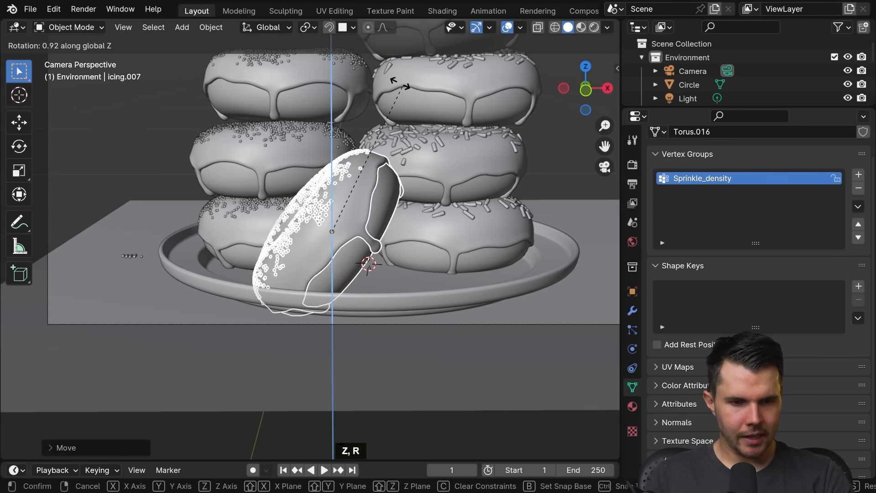
{"action": "left_click", "coordinate": [284, 61]}
Step: Adjust the upright donut's height along Z and refine its turn around Z so it leans against the stacks
{"action": "key", "text": "g"}
{"action": "key", "text": "z"}
{"action": "left_click", "coordinate": [503, 185]}
{"action": "key", "text": "g"}
{"action": "key", "text": "z"}
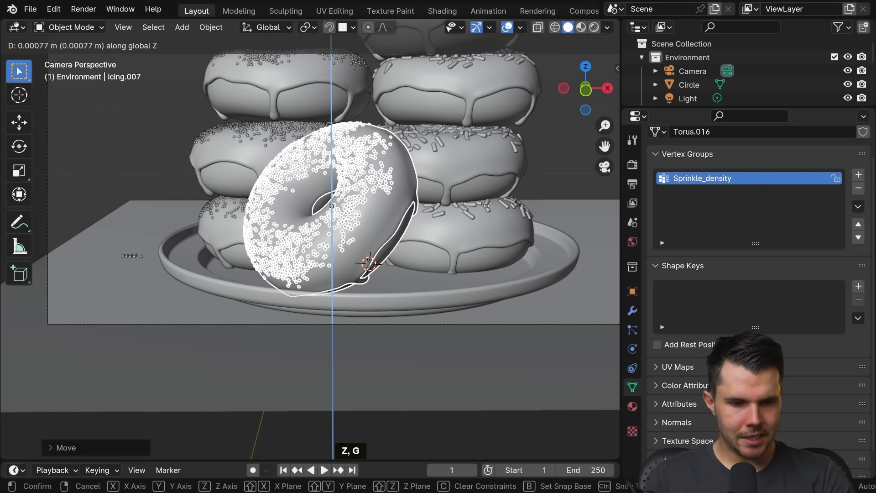
{"action": "left_click", "coordinate": [487, 201]}
{"action": "key", "text": "r"}
{"action": "key", "text": "z"}
{"action": "left_click", "coordinate": [483, 183]}
{"action": "scroll", "coordinate": [475, 207], "scroll_direction": "down", "scroll_amount": 3}
{"action": "middle_click_drag", "start_coordinate": [475, 207], "coordinate": [448, 225], "text": "shift"}
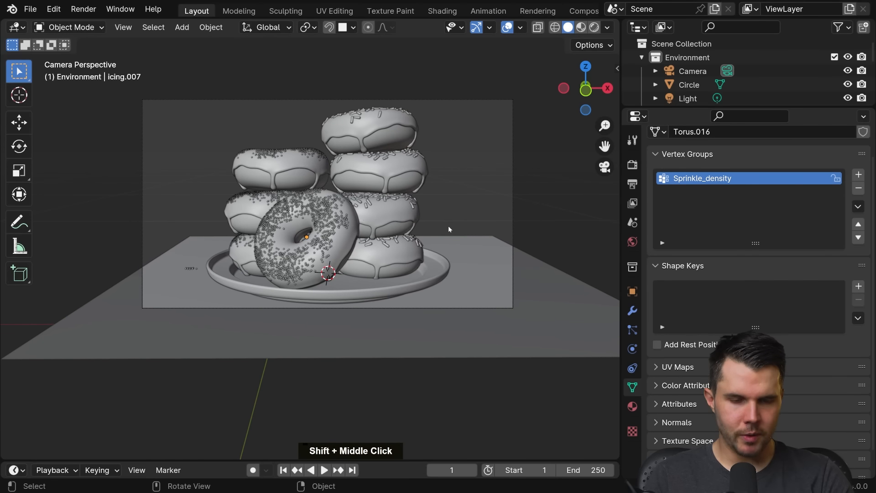
{"action": "scroll", "coordinate": [445, 226], "scroll_direction": "up", "scroll_amount": 2}
Step: Rotate the leaning donut about -5° in camera view, and correct its height along Z so it rests on the plate
{"action": "left_click", "coordinate": [407, 105]}
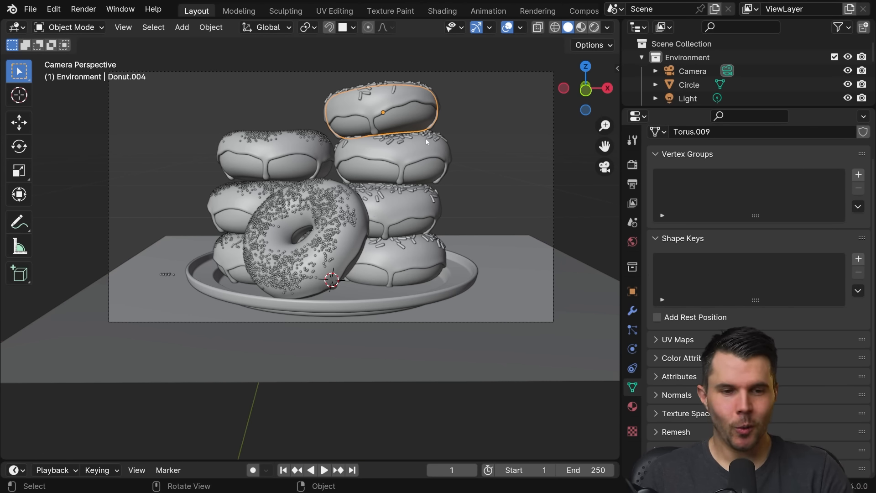
{"action": "scroll", "coordinate": [391, 156], "scroll_direction": "up", "scroll_amount": 3}
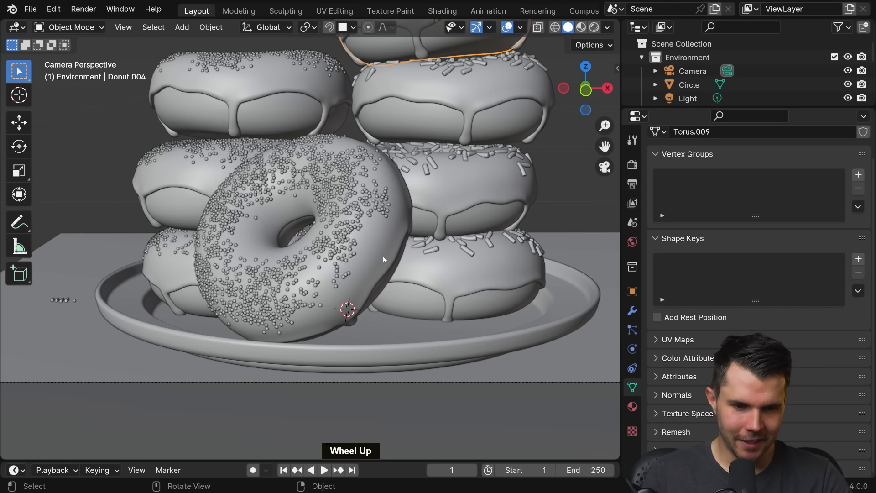
{"action": "key", "text": "r"}
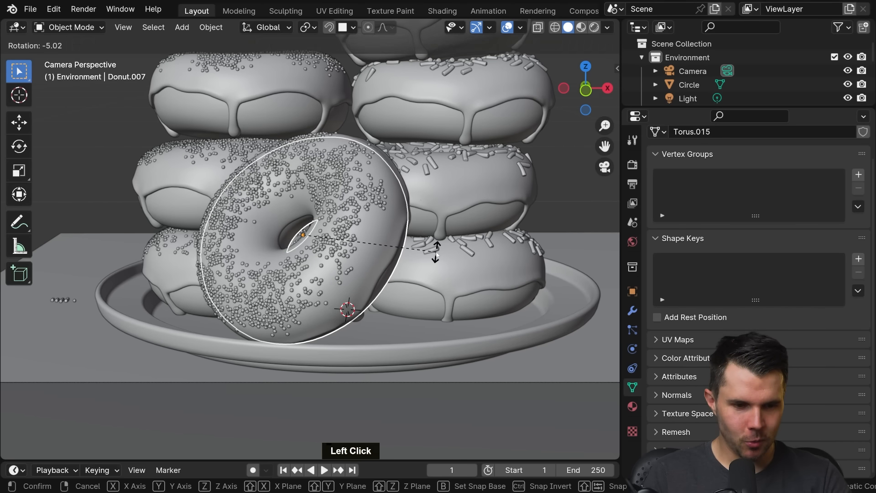
{"action": "left_click", "coordinate": [436, 250]}
{"action": "key", "text": "g"}
{"action": "key", "text": "z"}
{"action": "left_click", "coordinate": [431, 258]}
{"action": "middle_click_drag", "start_coordinate": [431, 258], "coordinate": [388, 135]}
{"action": "scroll", "coordinate": [406, 292], "scroll_direction": "up", "scroll_amount": 3}
{"action": "key", "text": "alt+a"}
{"action": "key", "text": "KP_0"}
{"action": "scroll", "coordinate": [391, 151], "scroll_direction": "down", "scroll_amount": 2}
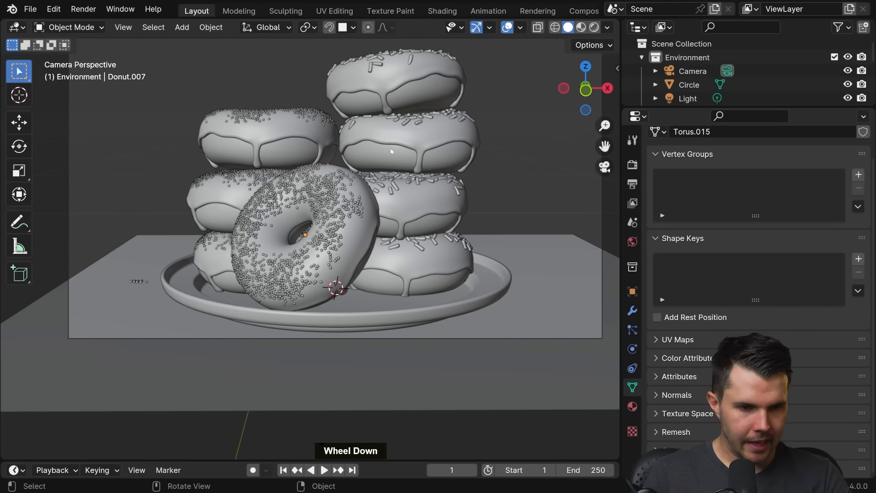
{"action": "left_click", "coordinate": [347, 220]}
{"action": "key", "text": "alt+a"}
{"action": "middle_click_drag", "start_coordinate": [347, 220], "coordinate": [298, 229], "text": "shift"}
{"action": "left_click", "coordinate": [228, 143]}
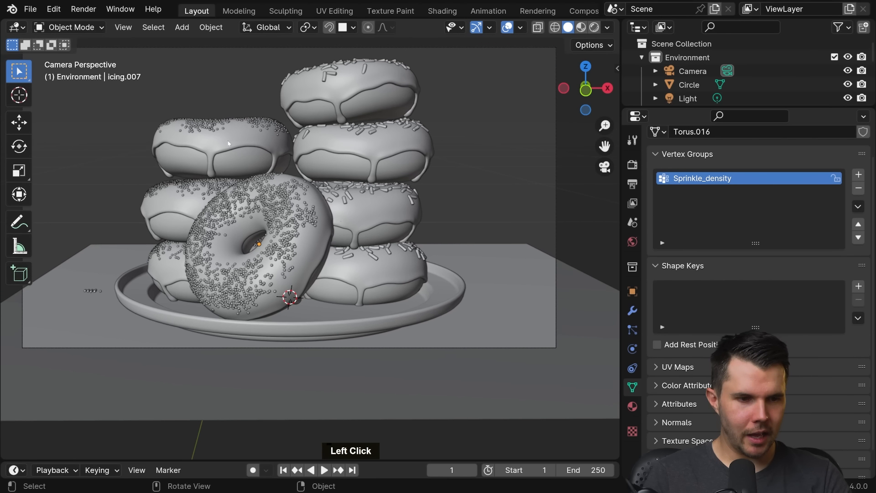
{"action": "left_click", "coordinate": [209, 231]}
{"action": "double_click", "coordinate": [198, 255]}
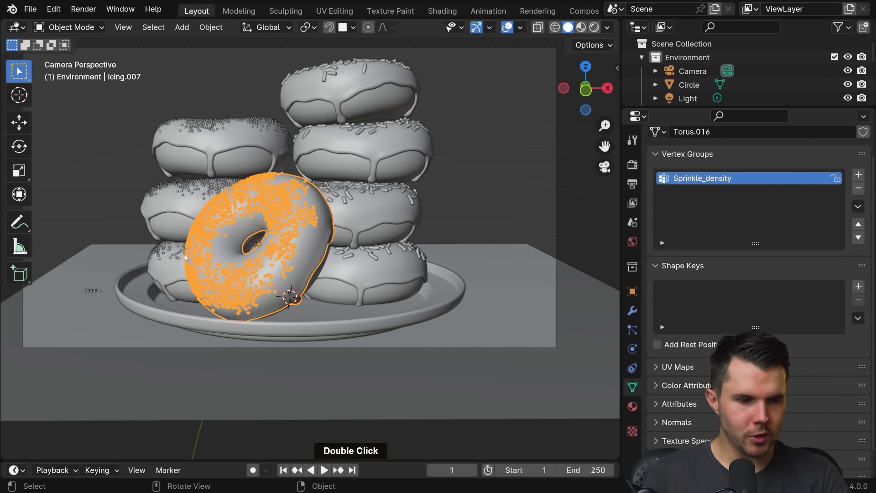
{"action": "left_click", "coordinate": [196, 246]}
{"action": "double_click", "coordinate": [191, 217]}
{"action": "double_click", "coordinate": [184, 256]}
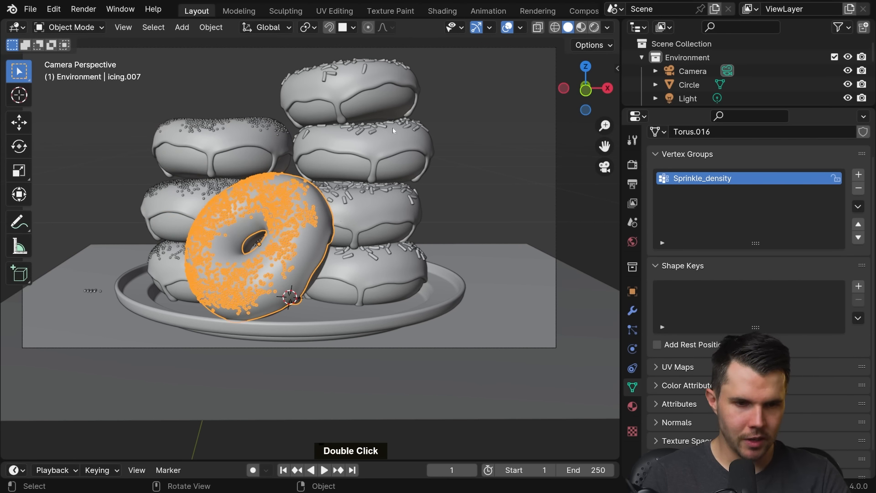
Step: Check the sprinkle modifier on the right stack's third donut, and assign Long Sprinkles to the leaning donut's icing
{"action": "left_click", "coordinate": [383, 137]}
{"action": "double_click", "coordinate": [378, 140]}
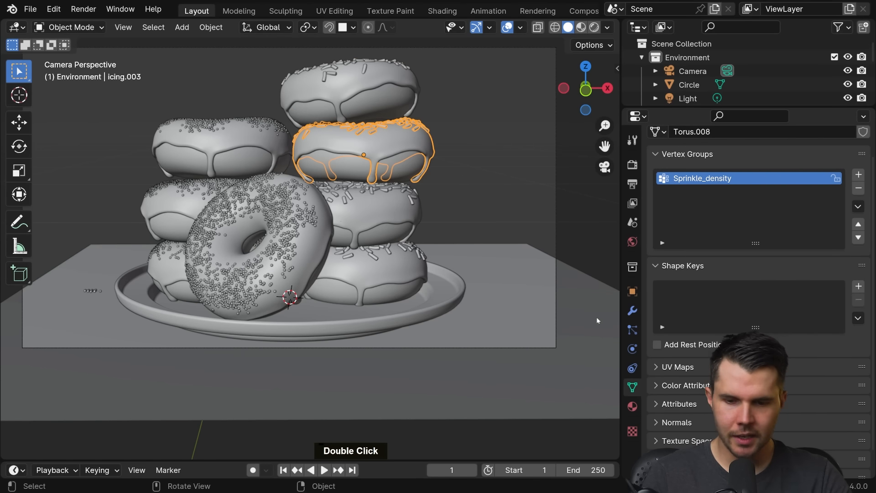
{"action": "left_click", "coordinate": [632, 312]}
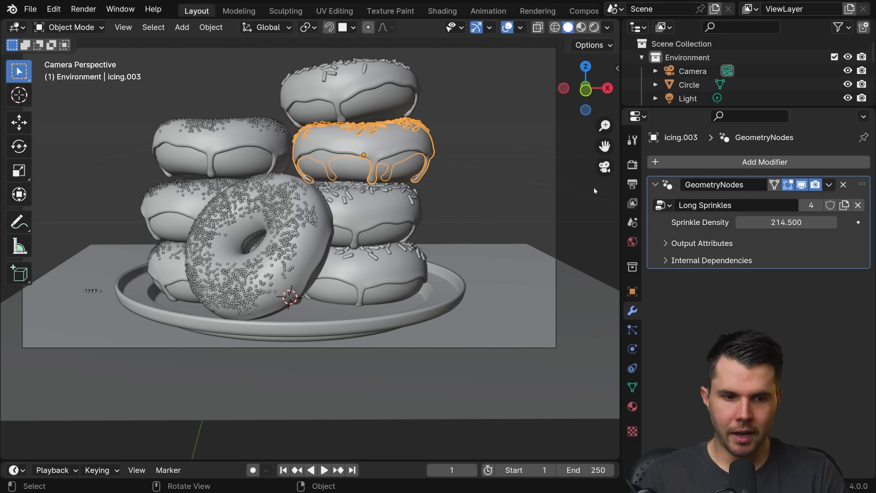
{"action": "left_click", "coordinate": [295, 236]}
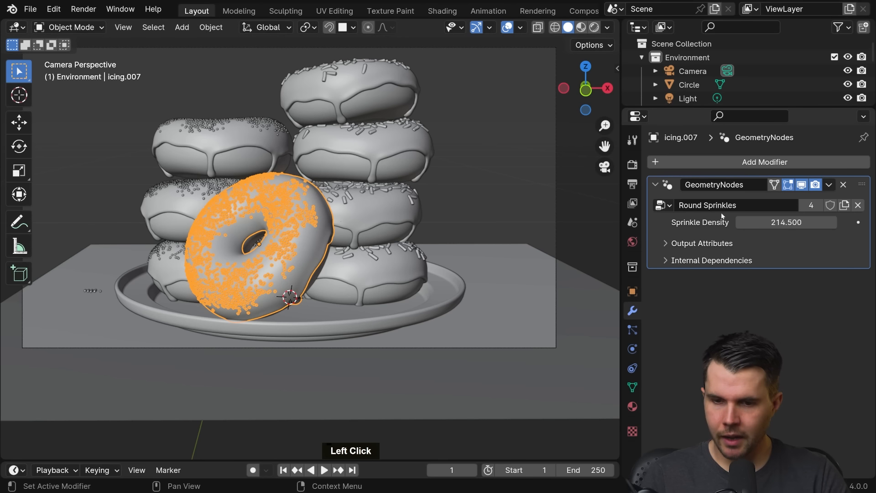
{"action": "double_click", "coordinate": [665, 205]}
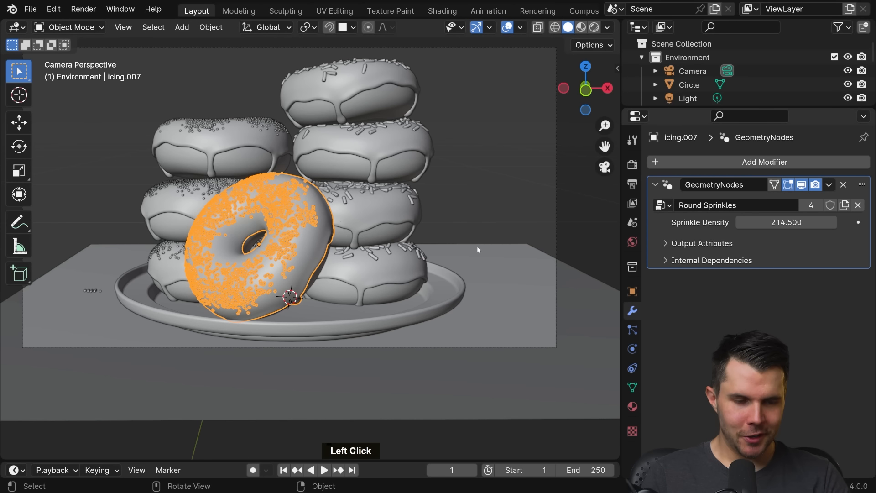
{"action": "left_click", "coordinate": [667, 206]}
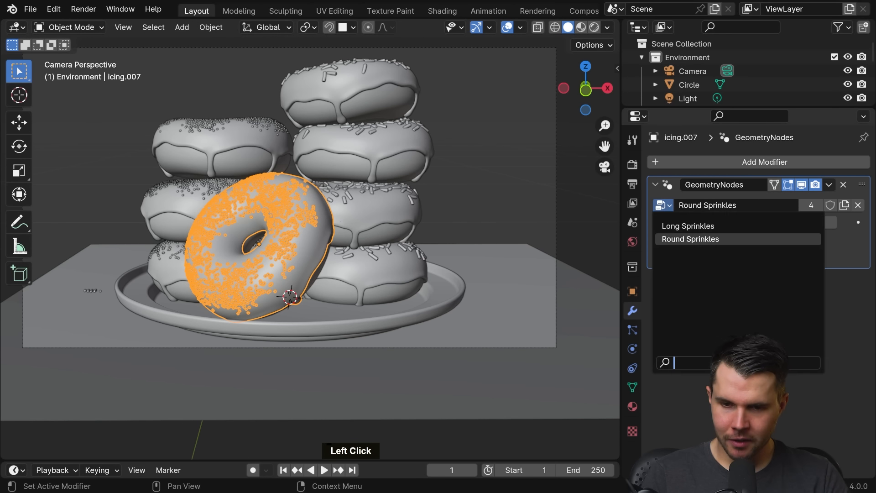
{"action": "left_click", "coordinate": [694, 225]}
{"action": "key", "text": "alt+a"}
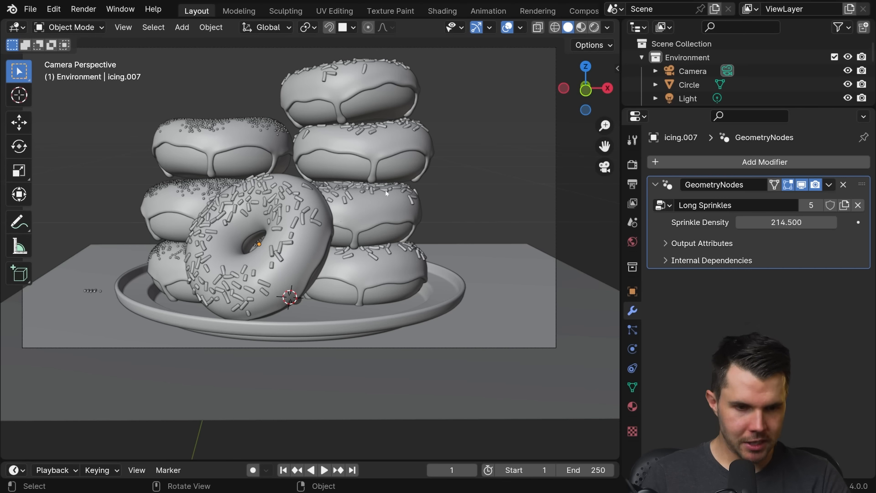
Step: Assign Round Sprinkles to the icing of the right stack's second donut from the bottom, and unlink the node group from the bottom donut's icing
{"action": "left_click", "coordinate": [667, 206]}
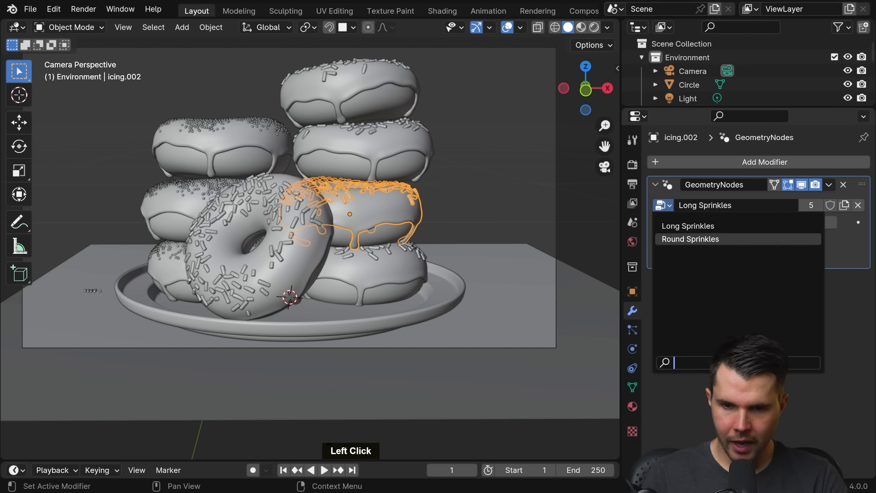
{"action": "left_click", "coordinate": [695, 239]}
{"action": "key", "text": "alt+a"}
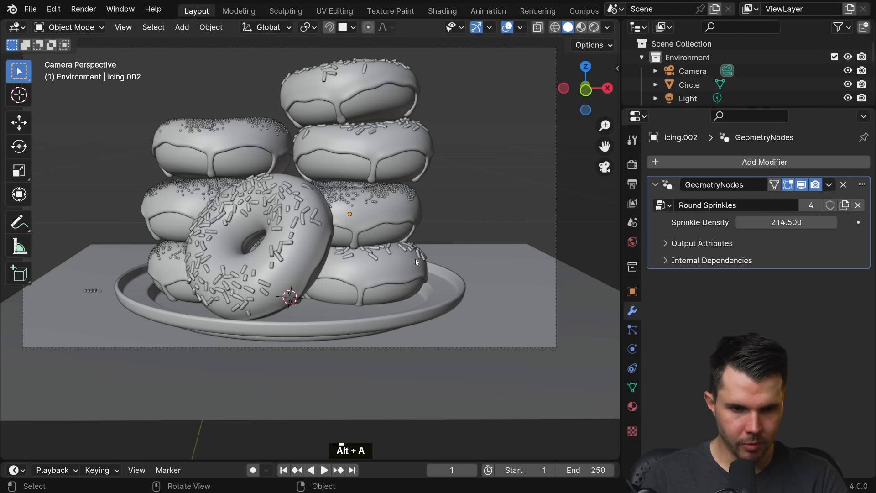
{"action": "left_click", "coordinate": [385, 270]}
{"action": "left_click", "coordinate": [858, 206]}
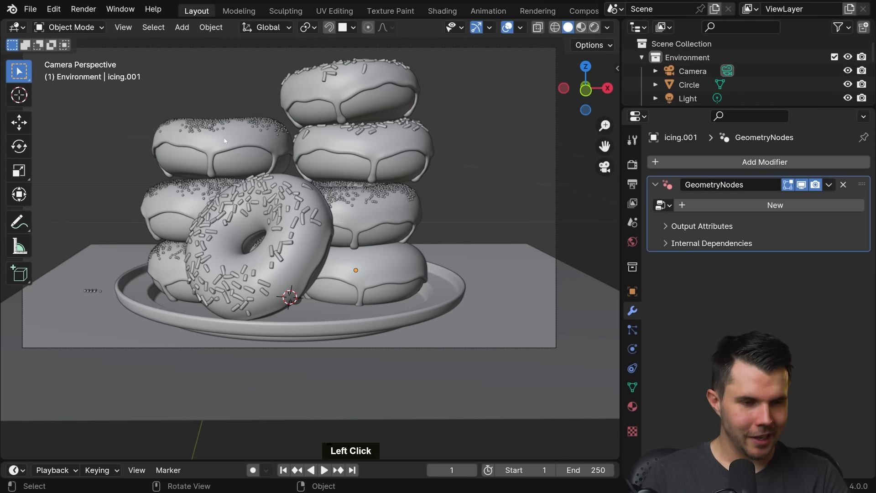
Step: Assign Long Sprinkles to the left stack's middle donut icing, and remove the GeometryNodes modifier from the right stack's third donut icing
{"action": "left_click", "coordinate": [224, 141]}
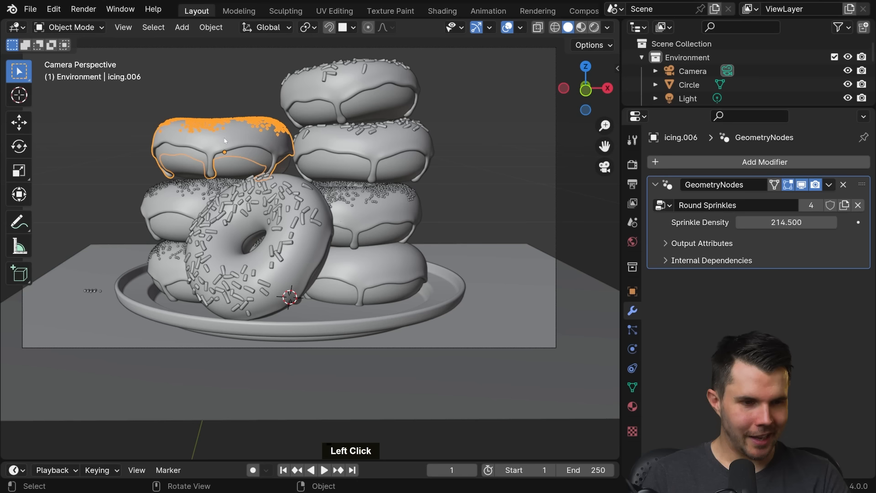
{"action": "left_click", "coordinate": [193, 190]}
{"action": "left_click", "coordinate": [662, 206]}
{"action": "left_click", "coordinate": [692, 227]}
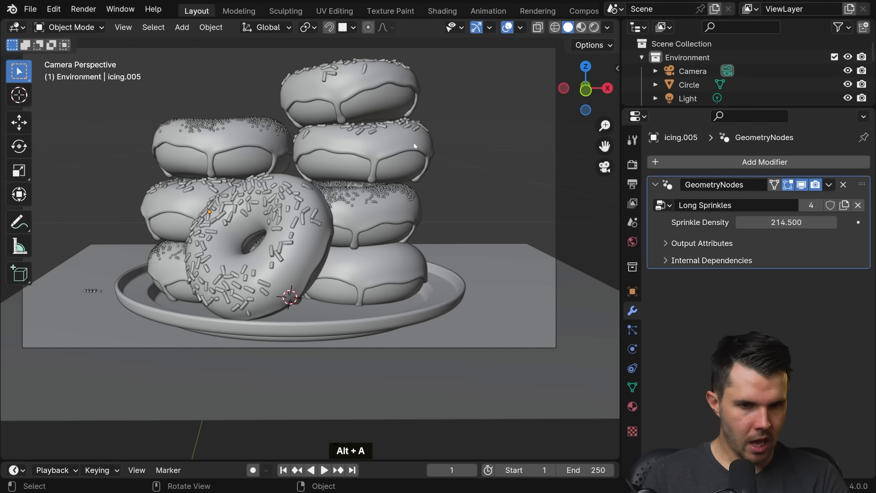
{"action": "left_click", "coordinate": [843, 185]}
{"action": "key", "text": "alt+a"}
Step: Compare the icings and contact points across both stacks up close, and select the right stack's third donut from the bottom
{"action": "left_click", "coordinate": [366, 261]}
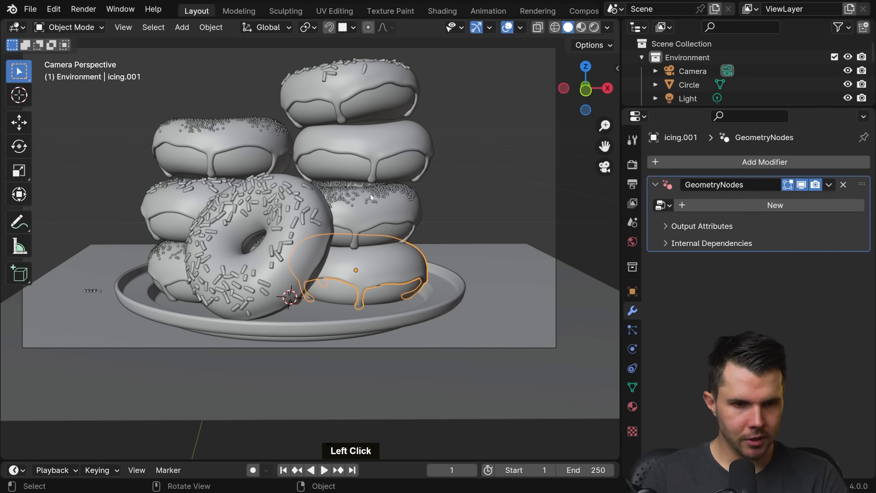
{"action": "left_click", "coordinate": [366, 208]}
{"action": "left_click", "coordinate": [206, 197]}
{"action": "left_click", "coordinate": [224, 146]}
{"action": "middle_click_drag", "start_coordinate": [230, 202], "coordinate": [215, 207], "text": "shift"}
{"action": "scroll", "coordinate": [216, 206], "scroll_direction": "up", "scroll_amount": 2}
{"action": "left_click", "coordinate": [373, 182]}
{"action": "middle_click_drag", "start_coordinate": [373, 173], "coordinate": [338, 198]}
{"action": "scroll", "coordinate": [401, 184], "scroll_direction": "up", "scroll_amount": 4}
{"action": "scroll", "coordinate": [407, 185], "scroll_direction": "up", "scroll_amount": 3}
{"action": "key", "text": "alt+a"}
{"action": "left_click", "coordinate": [385, 203]}
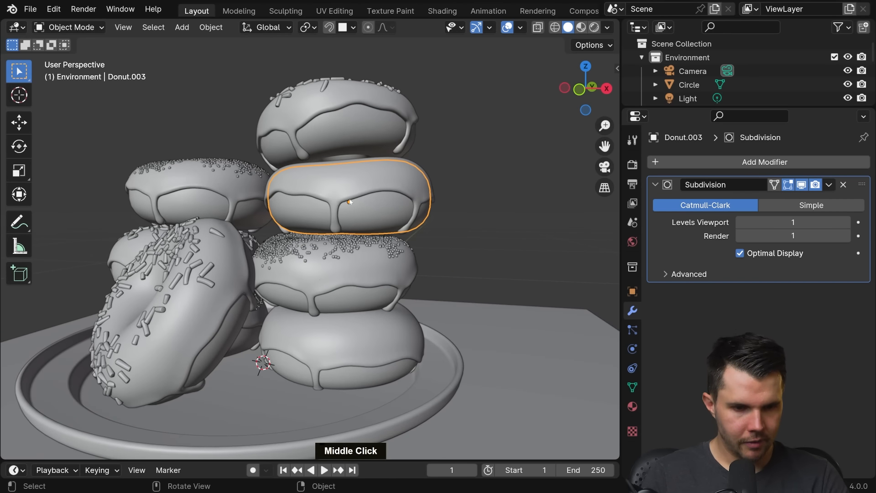
{"action": "key", "text": "r"}
{"action": "key", "text": "r"}
{"action": "right_click", "coordinate": [453, 201]}
{"action": "key", "text": "r"}
{"action": "key", "text": "x"}
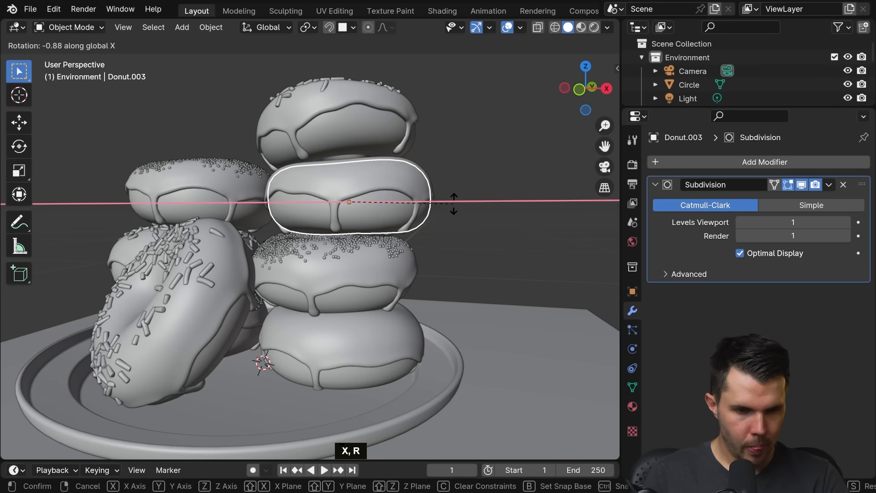
{"action": "right_click", "coordinate": [454, 201]}
Step: Trackball-rotate the right stack's third donut to vary its visible drips, and level it with a rotation of about 2.3° in the view
{"action": "scroll", "coordinate": [464, 207], "scroll_direction": "up", "scroll_amount": 2}
{"action": "middle_click_drag", "start_coordinate": [464, 207], "coordinate": [478, 194], "text": "shift"}
{"action": "key", "text": "r"}
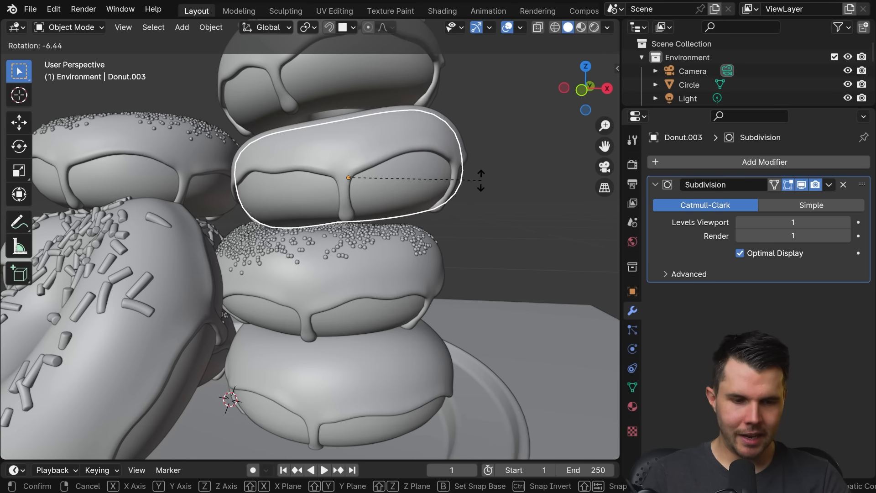
{"action": "key", "text": "r"}
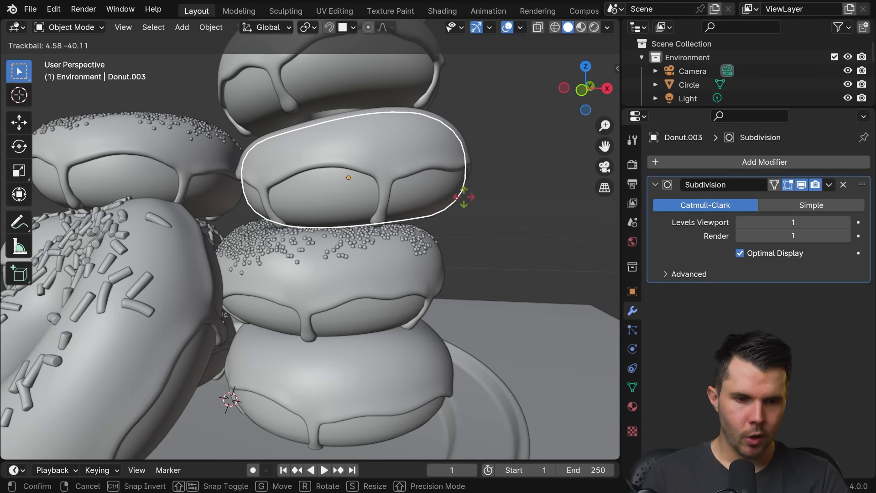
{"action": "left_click", "coordinate": [539, 172]}
{"action": "key", "text": "r"}
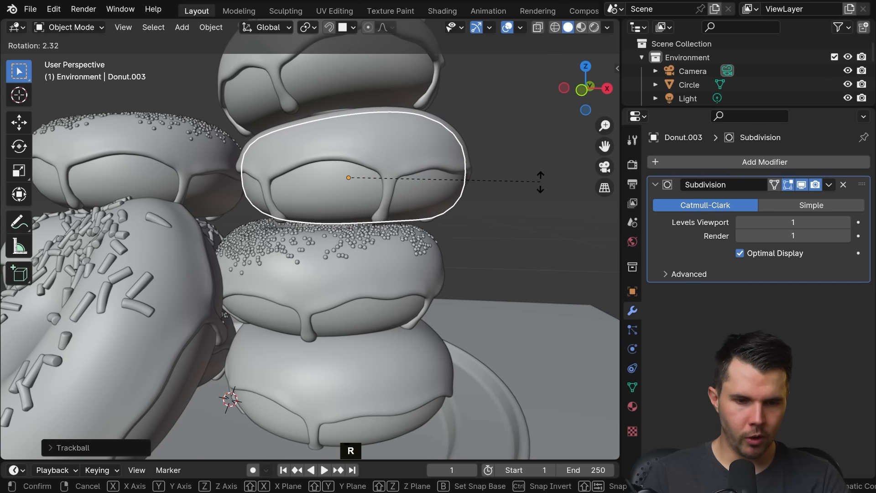
{"action": "left_click", "coordinate": [540, 182]}
Step: Shift the right stack's third donut along global X, and fine-tune its tilt with a small trackball rotation
{"action": "middle_click_drag", "start_coordinate": [541, 183], "coordinate": [565, 181]}
{"action": "key", "text": "g"}
{"action": "key", "text": "x"}
{"action": "left_click", "coordinate": [547, 179]}
{"action": "key", "text": "r"}
{"action": "key", "text": "r"}
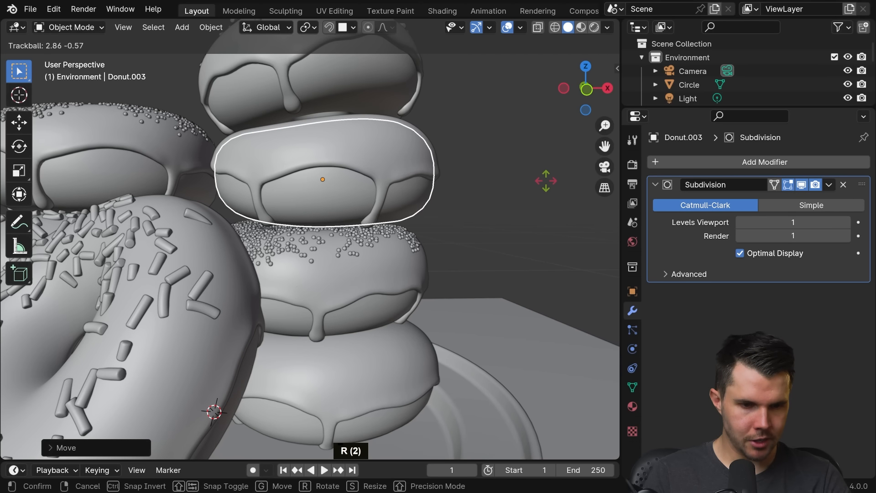
{"action": "left_click", "coordinate": [546, 181]}
Step: Adjust the height of the right stack's third donut along Z so it rests on the donut below
{"action": "middle_click_drag", "start_coordinate": [523, 176], "coordinate": [362, 181]}
{"action": "key", "text": "r"}
{"action": "key", "text": "g"}
{"action": "key", "text": "z"}
{"action": "left_click", "coordinate": [584, 161]}
Step: Rotate the right stack's top donut and reposition it over the third donut
{"action": "left_click", "coordinate": [495, 113]}
{"action": "key", "text": "r"}
{"action": "key", "text": "z"}
{"action": "key", "text": "g"}
{"action": "left_click", "coordinate": [495, 124]}
{"action": "scroll", "coordinate": [361, 181], "scroll_direction": "down", "scroll_amount": 2}
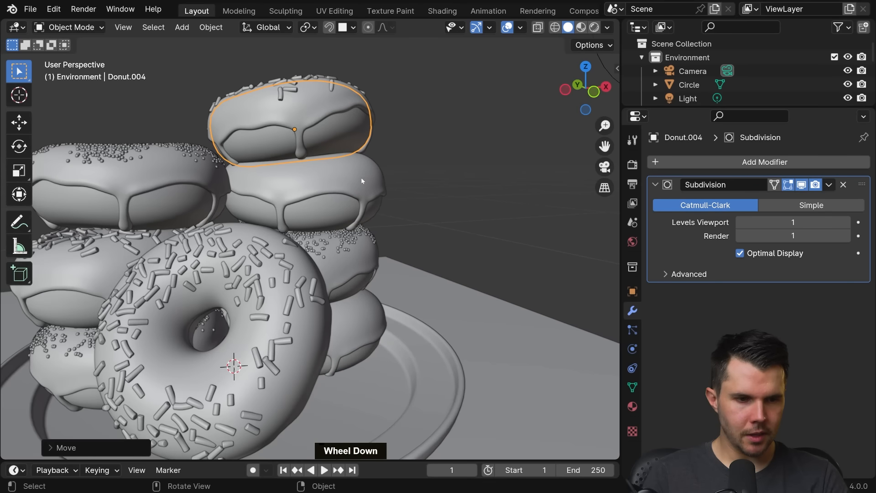
{"action": "key", "text": "r"}
{"action": "key", "text": "z"}
{"action": "key", "text": "g"}
{"action": "left_click", "coordinate": [447, 116]}
Step: Adjust the top donut's height along Z so it sits on the donut beneath it
{"action": "mouse_move", "coordinate": [447, 116]}
{"action": "middle_mouse_down"}
{"action": "mouse_move", "coordinate": [474, 111]}
{"action": "mouse_move", "coordinate": [452, 114]}
{"action": "middle_mouse_up"}
{"action": "key", "text": "g"}
{"action": "right_click", "coordinate": [476, 111]}
{"action": "key", "text": "g"}
{"action": "key", "text": "z"}
{"action": "left_click", "coordinate": [369, 116]}
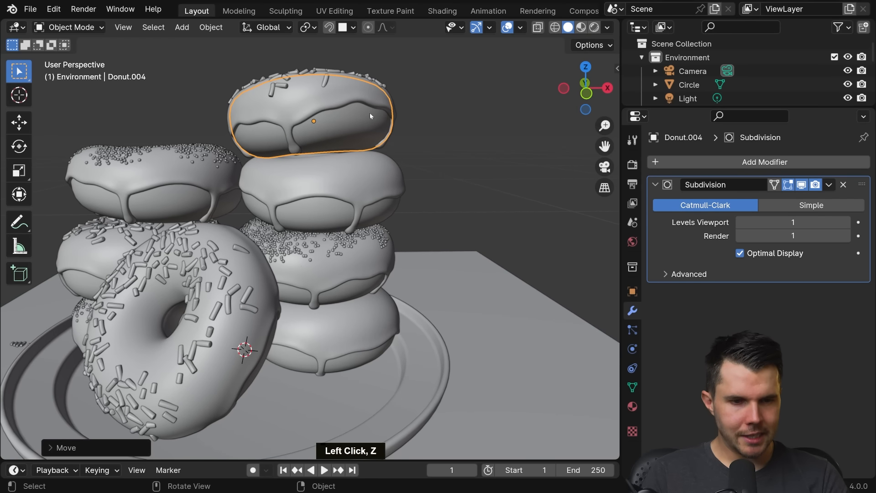
Step: Correct the height of the right stack's second donut from the bottom along Z, and rotate it slightly in the view
{"action": "middle_click_drag", "start_coordinate": [369, 116], "coordinate": [324, 128], "text": "shift"}
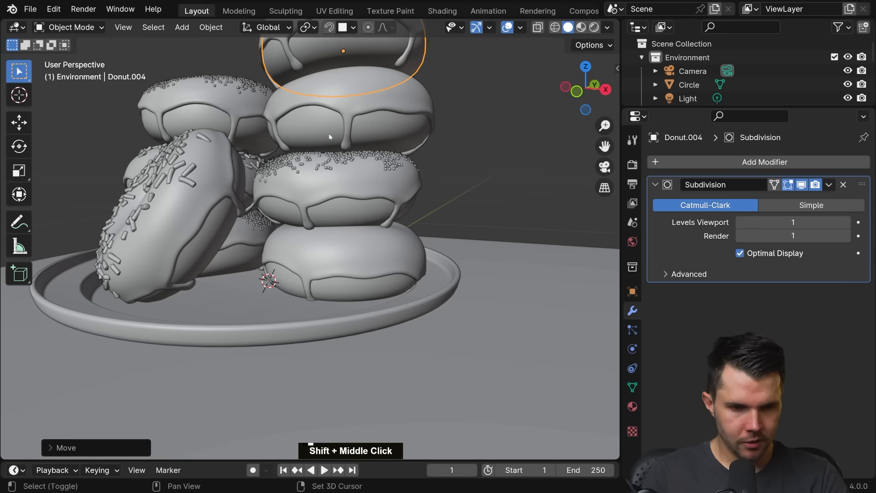
{"action": "left_click", "coordinate": [370, 213]}
{"action": "middle_click_drag", "start_coordinate": [370, 213], "coordinate": [336, 210]}
{"action": "key", "text": "g"}
{"action": "key", "text": "z"}
{"action": "left_click", "coordinate": [492, 169]}
{"action": "key", "text": "r"}
{"action": "left_click", "coordinate": [478, 172]}
{"action": "key", "text": "alt+a"}
Step: In camera view, nudge the right stack's third donut slightly in the positive global X direction
{"action": "middle_click_drag", "start_coordinate": [449, 177], "coordinate": [417, 183]}
{"action": "scroll", "coordinate": [417, 183], "scroll_direction": "down", "scroll_amount": 4}
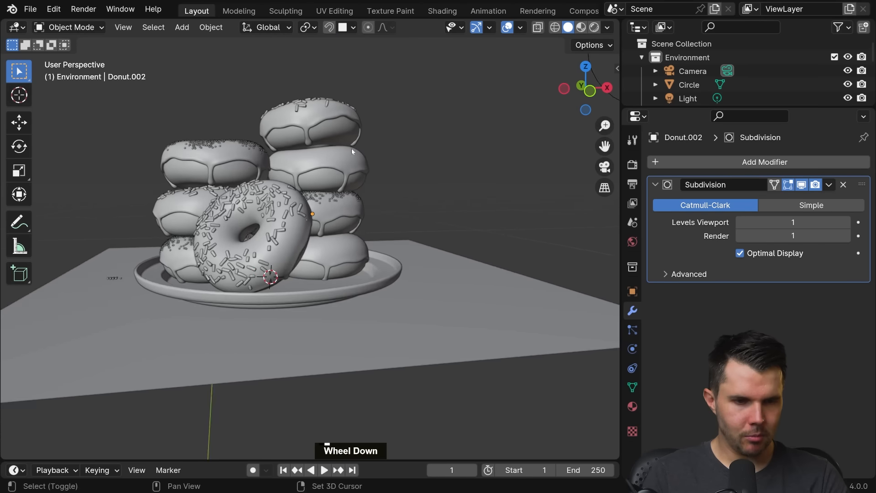
{"action": "middle_click_drag", "start_coordinate": [351, 148], "coordinate": [354, 168], "text": "shift"}
{"action": "key", "text": "KP_0"}
{"action": "left_click", "coordinate": [376, 182]}
{"action": "scroll", "coordinate": [311, 140], "scroll_direction": "up", "scroll_amount": 3}
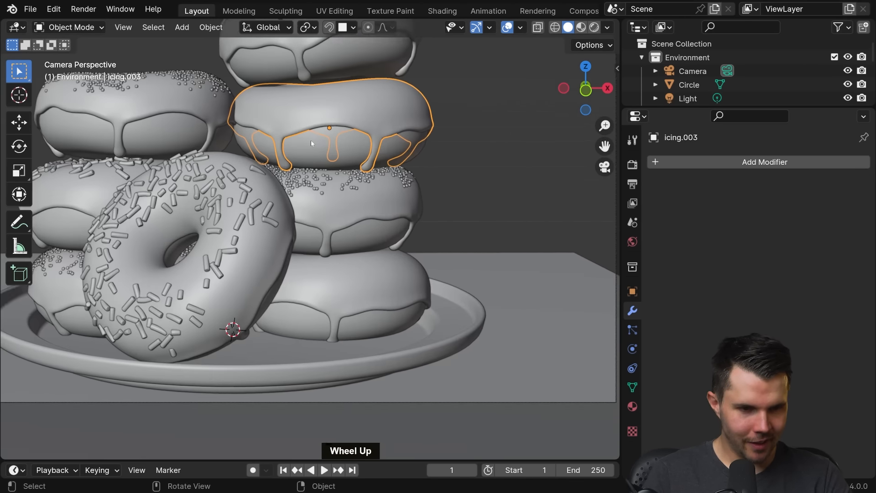
{"action": "scroll", "coordinate": [310, 141], "scroll_direction": "up", "scroll_amount": 2}
{"action": "left_click", "coordinate": [385, 152]}
{"action": "key", "text": "g"}
{"action": "middle_click", "coordinate": [388, 152]}
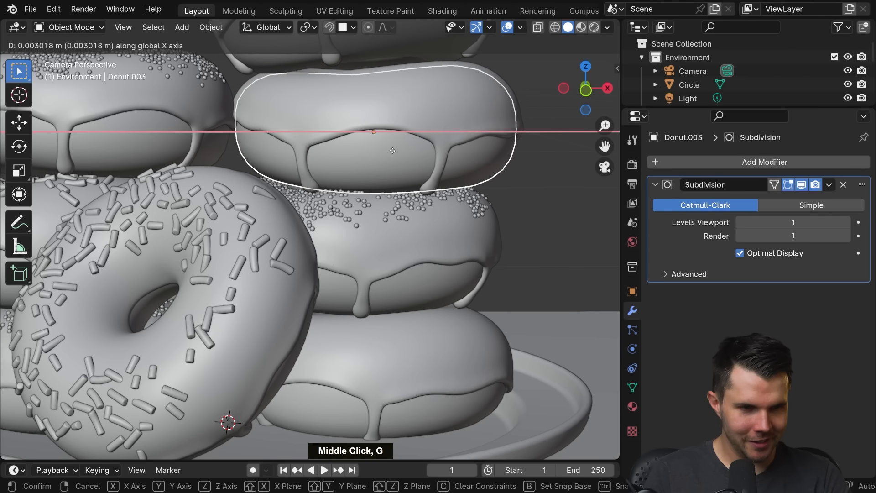
{"action": "left_click", "coordinate": [399, 150]}
{"action": "scroll", "coordinate": [525, 188], "scroll_direction": "down", "scroll_amount": 5}
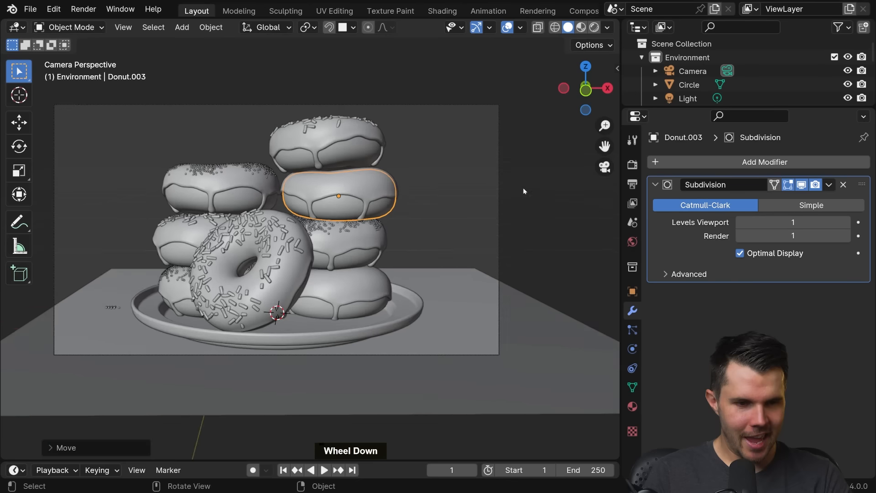
Step: Scale up the table plane uniformly by about 1.43, and enlarge it a little more so it extends well beyond the camera frame
{"action": "scroll", "coordinate": [463, 165], "scroll_direction": "up", "scroll_amount": 2}
{"action": "middle_click_drag", "start_coordinate": [463, 165], "coordinate": [474, 249], "text": "shift"}
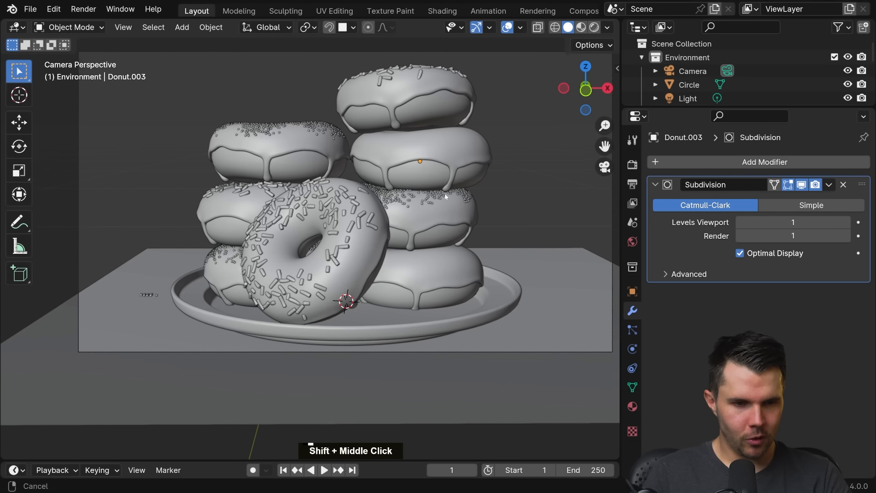
{"action": "scroll", "coordinate": [475, 248], "scroll_direction": "down", "scroll_amount": 1}
{"action": "left_click", "coordinate": [554, 277]}
{"action": "scroll", "coordinate": [553, 279], "scroll_direction": "down", "scroll_amount": 1}
{"action": "middle_click_drag", "start_coordinate": [554, 279], "coordinate": [498, 249], "text": "shift"}
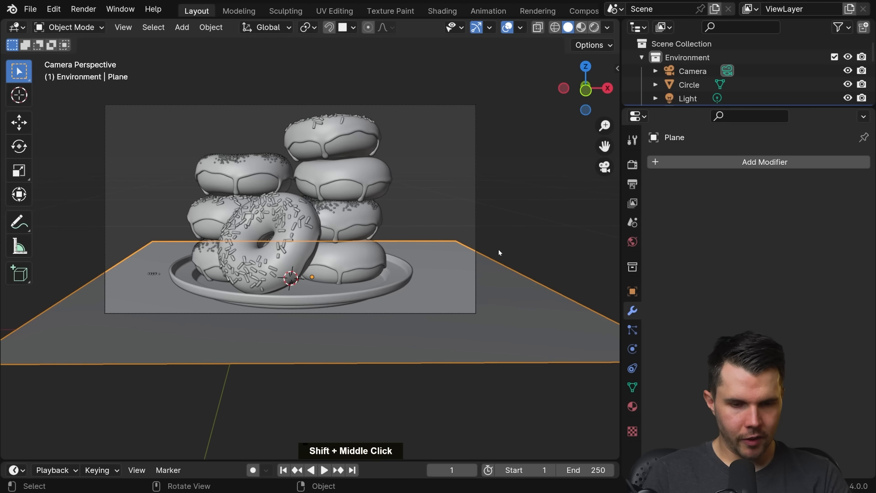
{"action": "key", "text": "s"}
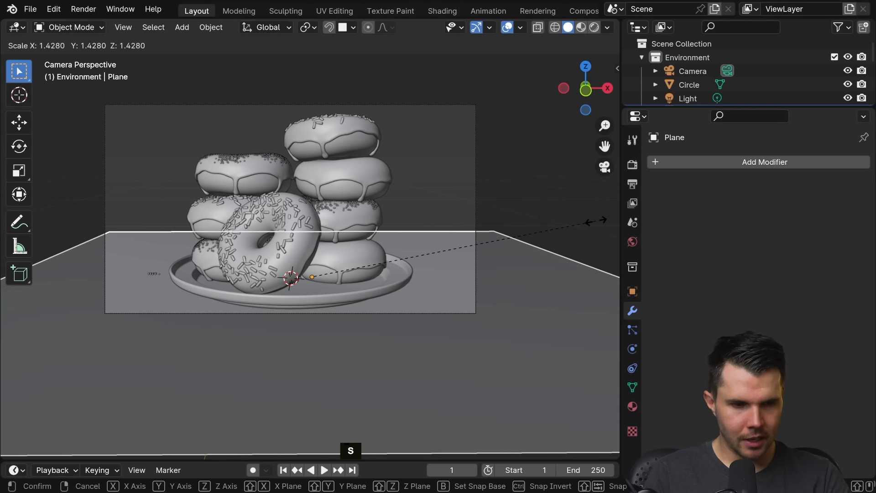
{"action": "left_click", "coordinate": [601, 219]}
{"action": "scroll", "coordinate": [526, 254], "scroll_direction": "down", "scroll_amount": 2}
{"action": "key", "text": "s"}
{"action": "left_click", "coordinate": [555, 246]}
Step: Move the table plane slightly along negative global X, and clear the selection
{"action": "key", "text": "g"}
{"action": "middle_click", "coordinate": [542, 245]}
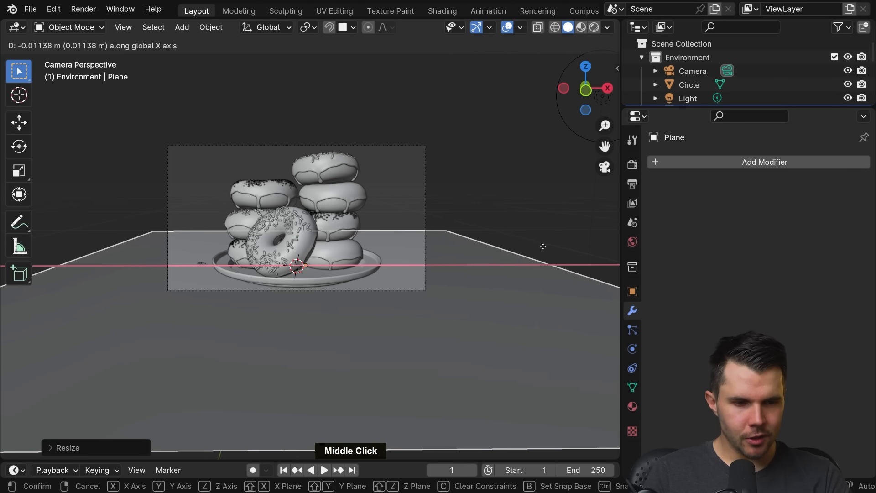
{"action": "left_click", "coordinate": [437, 228]}
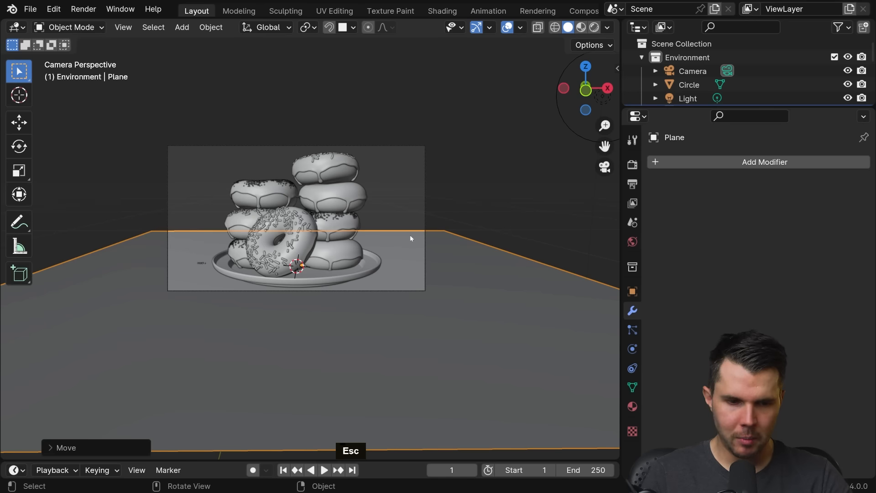
{"action": "scroll", "coordinate": [411, 237], "scroll_direction": "up", "scroll_amount": 2}
{"action": "key", "text": "alt+a"}
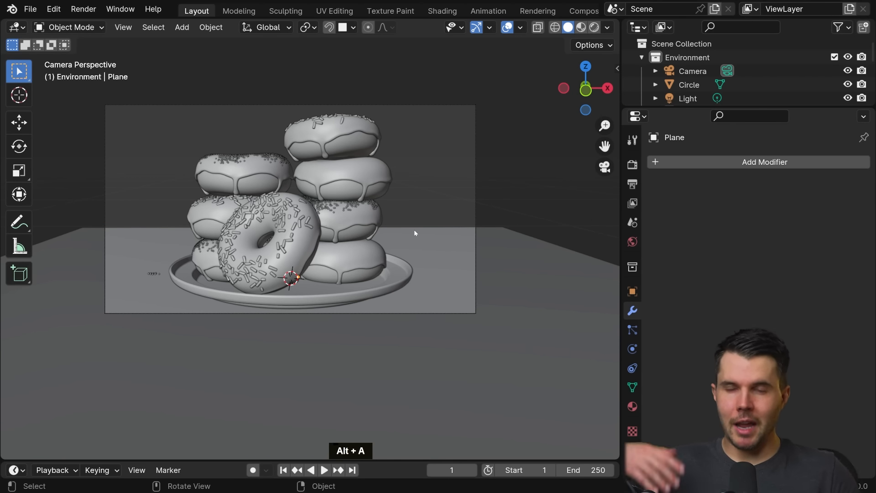
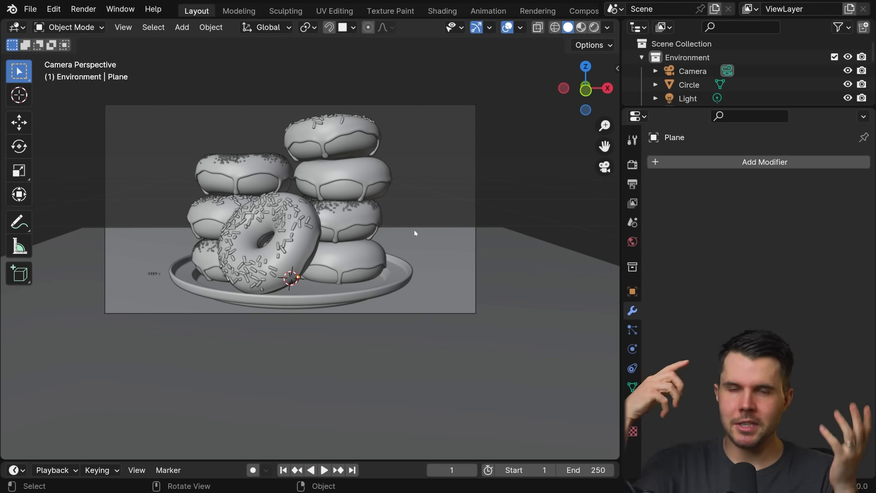
Step: Sketch a temporary curved annotation stroke beside the table plane in an overhead view, and return to the camera view
{"action": "middle_click_drag", "start_coordinate": [415, 229], "coordinate": [354, 274]}
{"action": "scroll", "coordinate": [354, 274], "scroll_direction": "down", "scroll_amount": 2}
{"action": "scroll", "coordinate": [353, 274], "scroll_direction": "down", "scroll_amount": 4}
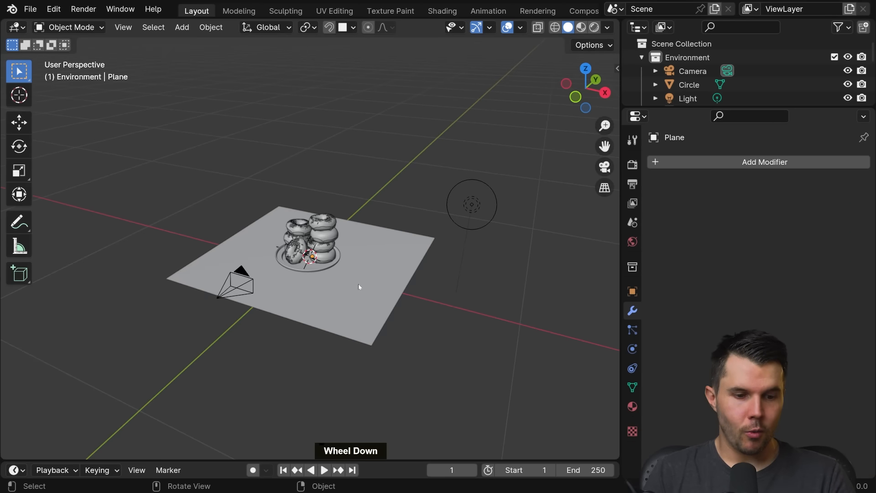
{"action": "scroll", "coordinate": [423, 278], "scroll_direction": "down", "scroll_amount": 3}
{"action": "mouse_move", "coordinate": [377, 261]}
{"action": "left_mouse_down"}
{"action": "mouse_move", "coordinate": [478, 301]}
{"action": "mouse_move", "coordinate": [482, 280]}
{"action": "left_mouse_up"}
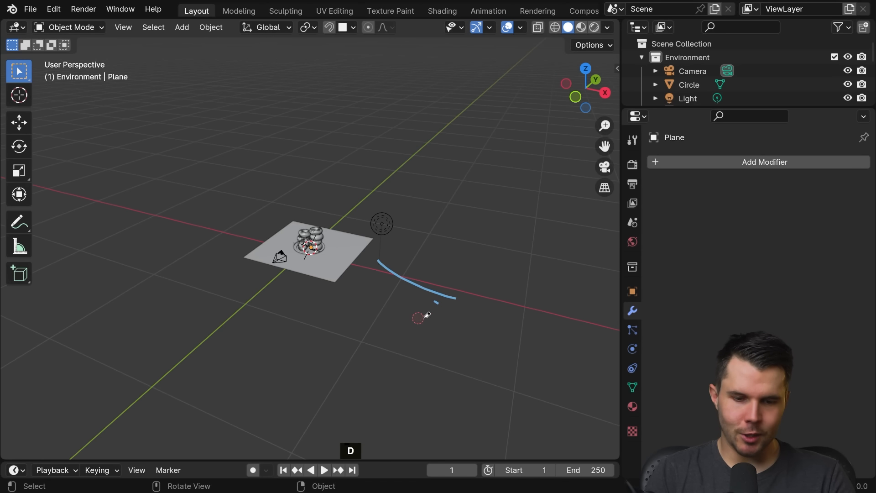
{"action": "scroll", "coordinate": [376, 255], "scroll_direction": "up", "scroll_amount": 4}
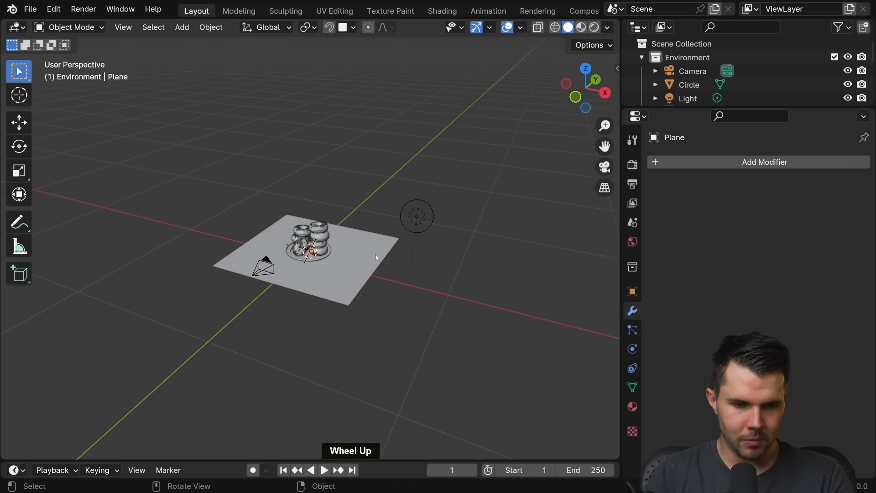
{"action": "key", "text": "KP_0"}
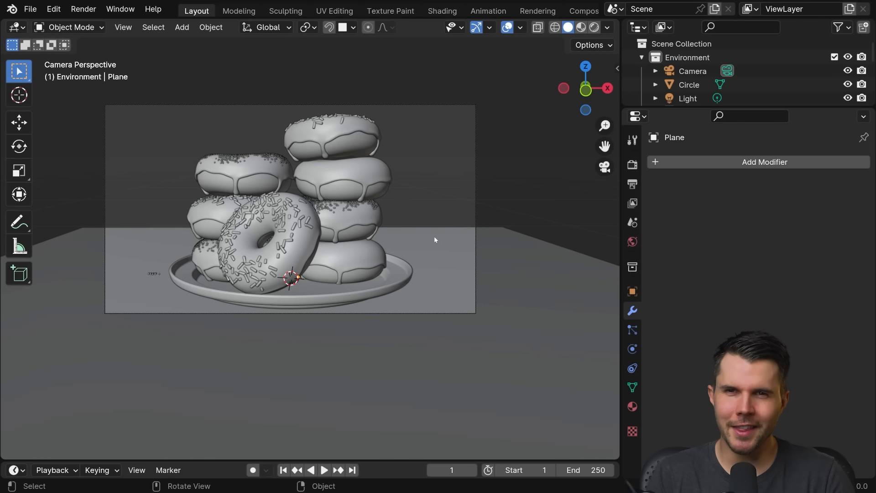
Step: Examine the arrangement of camera, light, table and donuts from outside the camera, and check the framing in camera view
{"action": "scroll", "coordinate": [399, 254], "scroll_direction": "down", "scroll_amount": 3}
{"action": "middle_click_drag", "start_coordinate": [460, 231], "coordinate": [378, 272]}
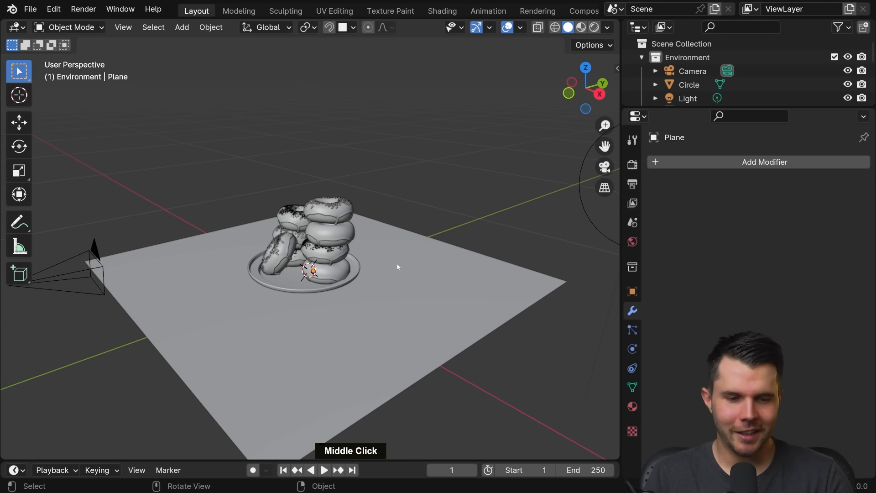
{"action": "middle_click_drag", "start_coordinate": [426, 260], "coordinate": [377, 277]}
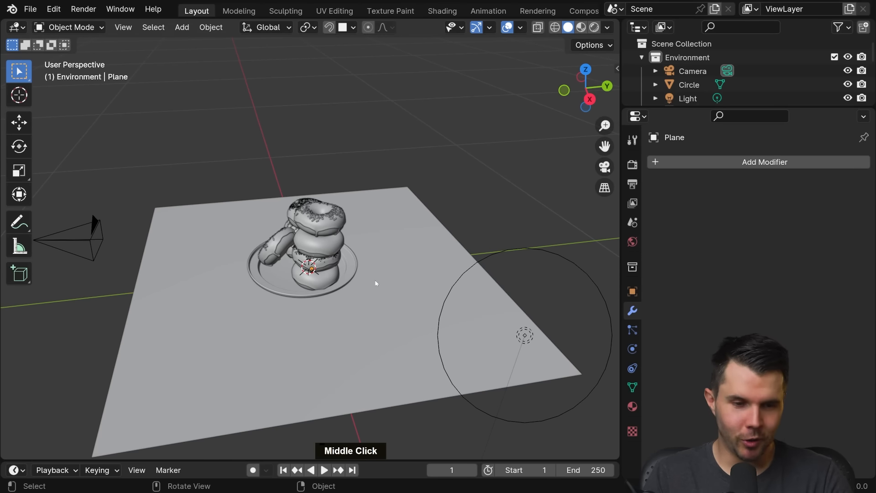
{"action": "scroll", "coordinate": [374, 280], "scroll_direction": "down", "scroll_amount": 2}
{"action": "key", "text": "KP_0"}
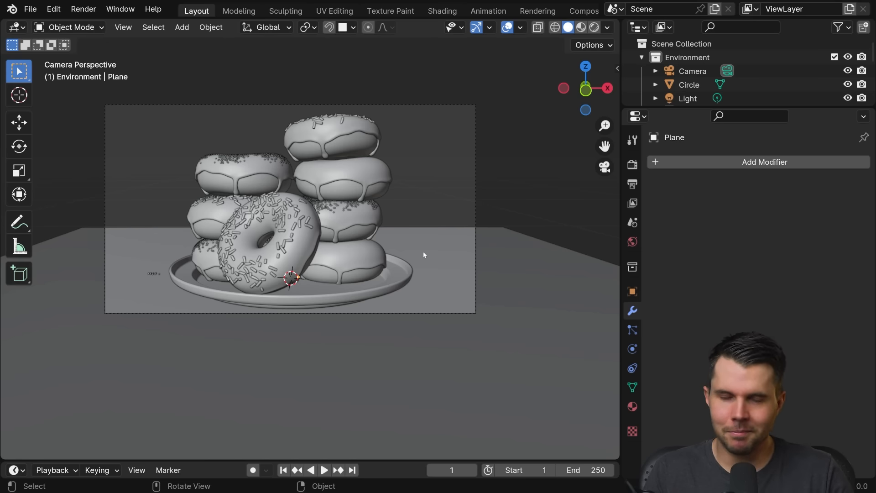
{"action": "scroll", "coordinate": [454, 197], "scroll_direction": "down", "scroll_amount": 1}
{"action": "scroll", "coordinate": [498, 191], "scroll_direction": "up", "scroll_amount": 1}
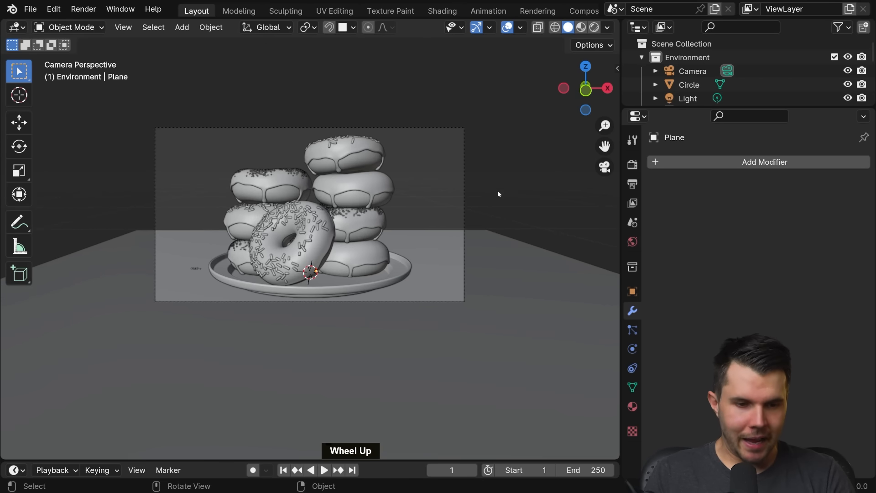
{"action": "scroll", "coordinate": [498, 192], "scroll_direction": "down", "scroll_amount": 2}
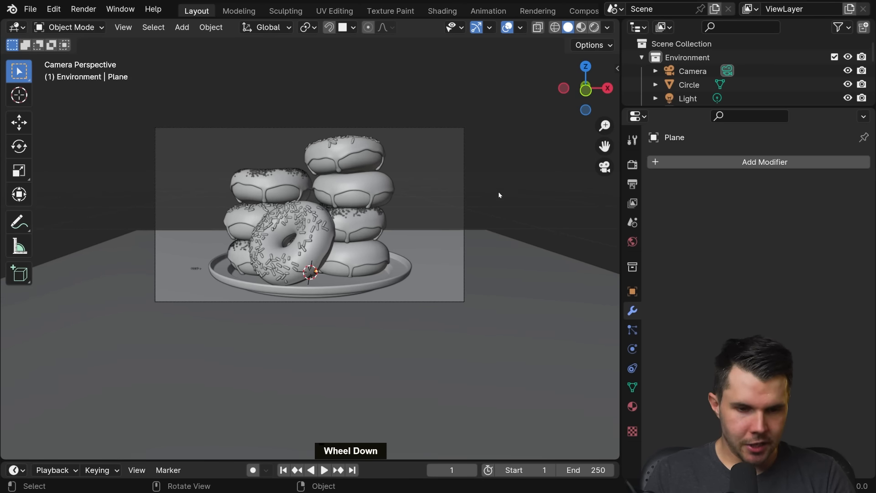
Step: Duplicate the table plane and move the copy along positive global Y, partly beyond the table's far edge
{"action": "middle_click_drag", "start_coordinate": [499, 192], "coordinate": [373, 226]}
{"action": "scroll", "coordinate": [379, 242], "scroll_direction": "down", "scroll_amount": 3}
{"action": "left_click", "coordinate": [387, 267]}
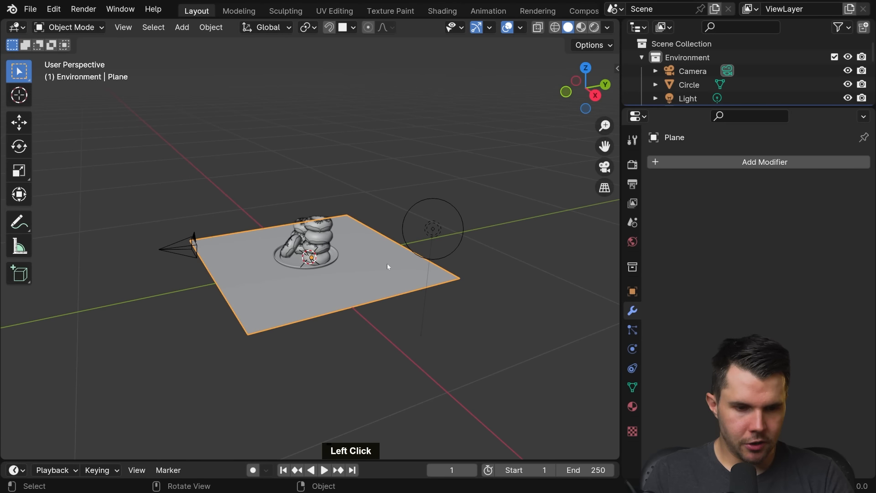
{"action": "middle_click_drag", "start_coordinate": [387, 266], "coordinate": [313, 270], "text": "shift"}
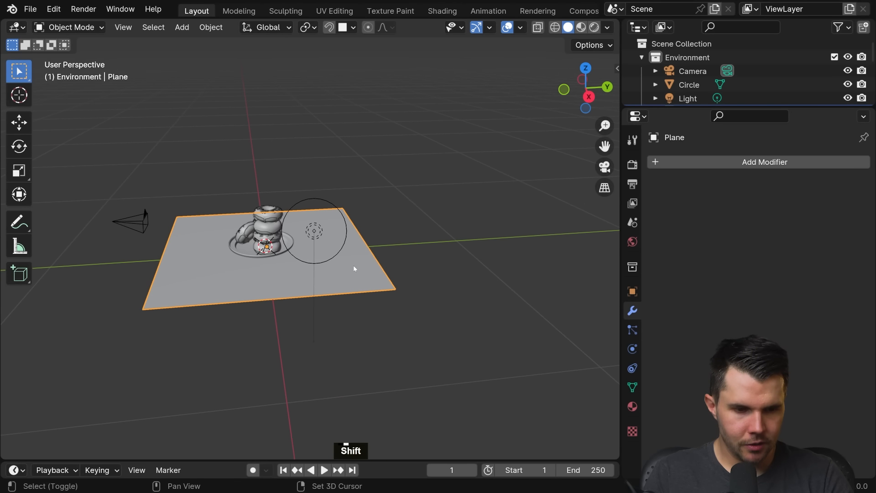
{"action": "key", "text": "shift+d"}
{"action": "middle_click", "coordinate": [430, 260]}
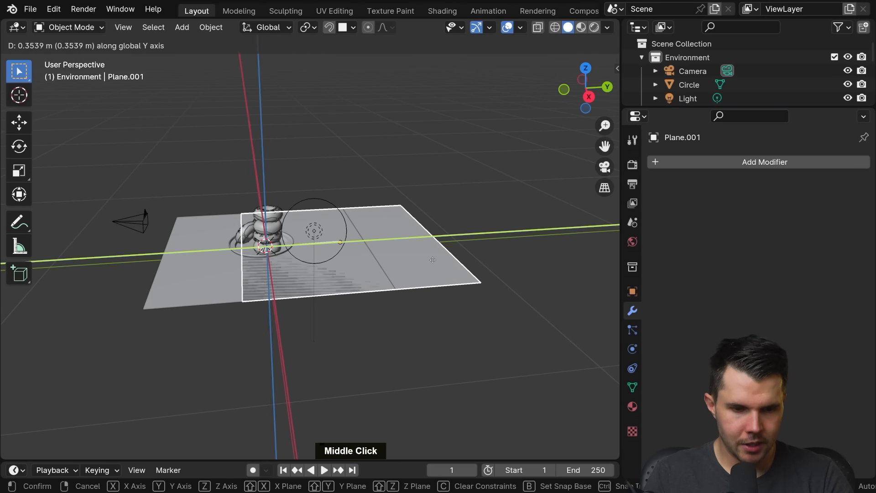
{"action": "left_click", "coordinate": [555, 166]}
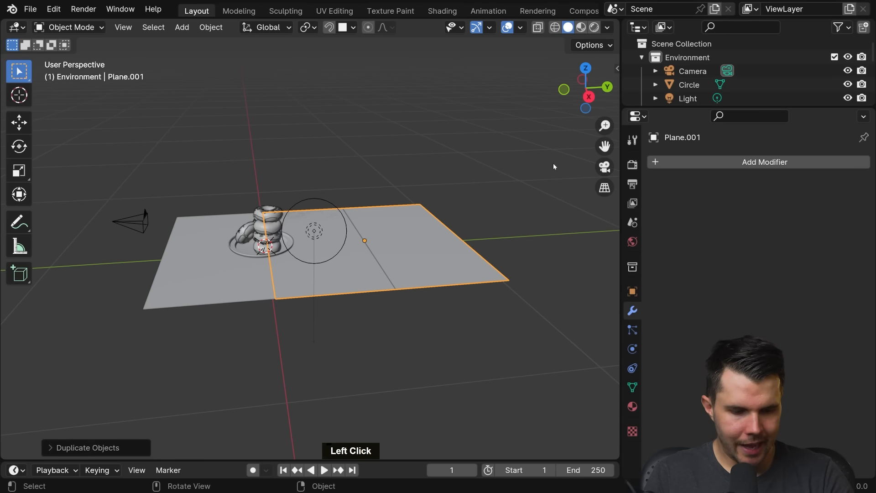
Step: Rotate the duplicated plane 90° about the global X axis so it stands upright
{"action": "key", "text": "r"}
{"action": "key", "text": "x"}
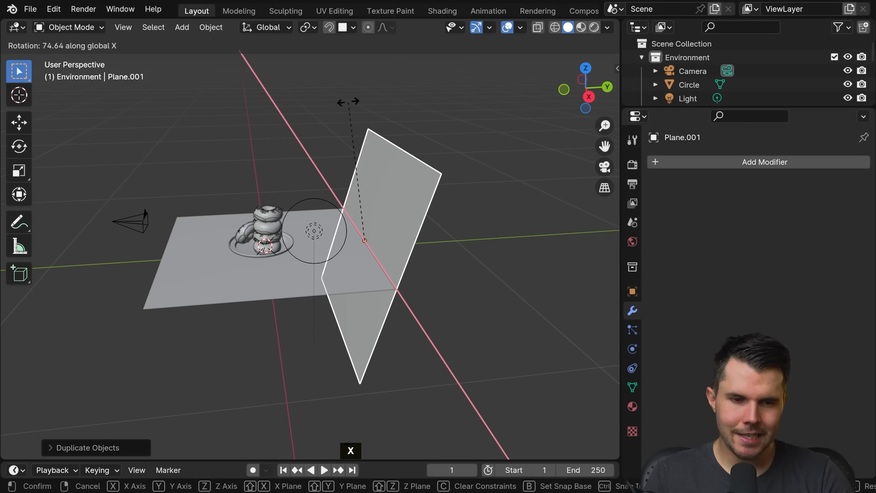
{"action": "key", "text": "ctrl"}
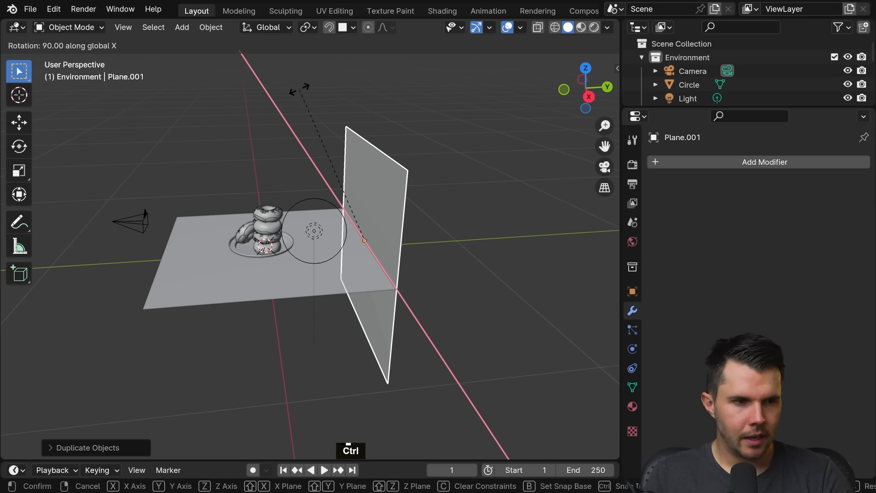
{"action": "left_click", "coordinate": [299, 88]}
Step: Raise the upright plane along global Z as a backdrop behind the donuts, and check it in camera view
{"action": "middle_click_drag", "start_coordinate": [347, 105], "coordinate": [452, 152]}
{"action": "key", "text": "g"}
{"action": "middle_click", "coordinate": [420, 120]}
{"action": "left_click", "coordinate": [423, 48]}
{"action": "key", "text": "KP_0"}
{"action": "scroll", "coordinate": [470, 159], "scroll_direction": "down", "scroll_amount": 3}
{"action": "left_click", "coordinate": [472, 160]}
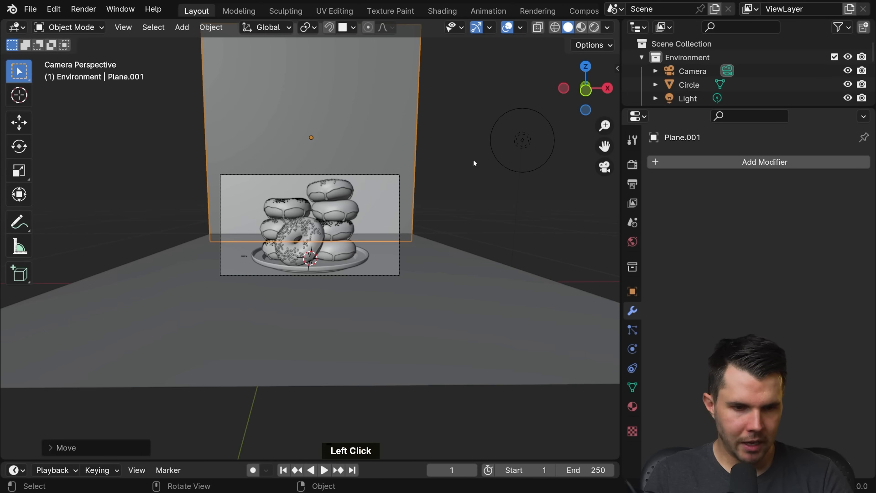
{"action": "scroll", "coordinate": [473, 168], "scroll_direction": "up", "scroll_amount": 3}
{"action": "scroll", "coordinate": [488, 180], "scroll_direction": "down", "scroll_amount": 1}
{"action": "scroll", "coordinate": [507, 180], "scroll_direction": "up", "scroll_amount": 2}
{"action": "middle_click_drag", "start_coordinate": [507, 181], "coordinate": [505, 196], "text": "shift"}
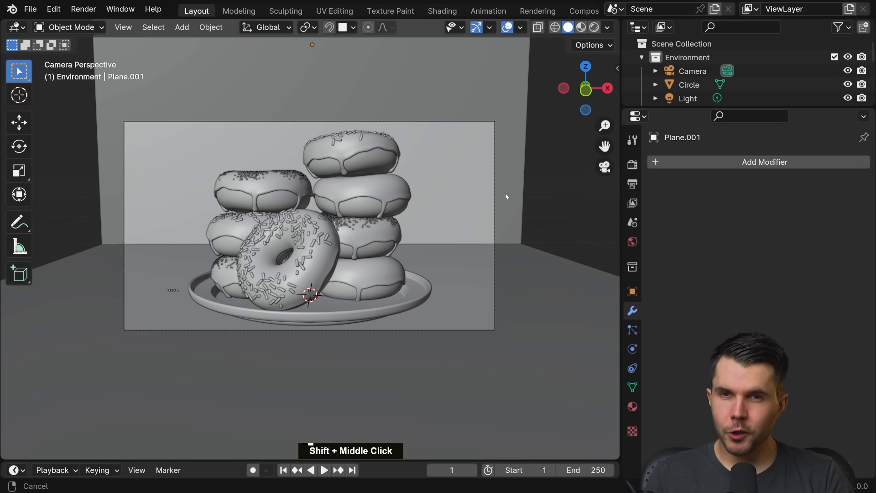
{"action": "scroll", "coordinate": [505, 197], "scroll_direction": "up", "scroll_amount": 1}
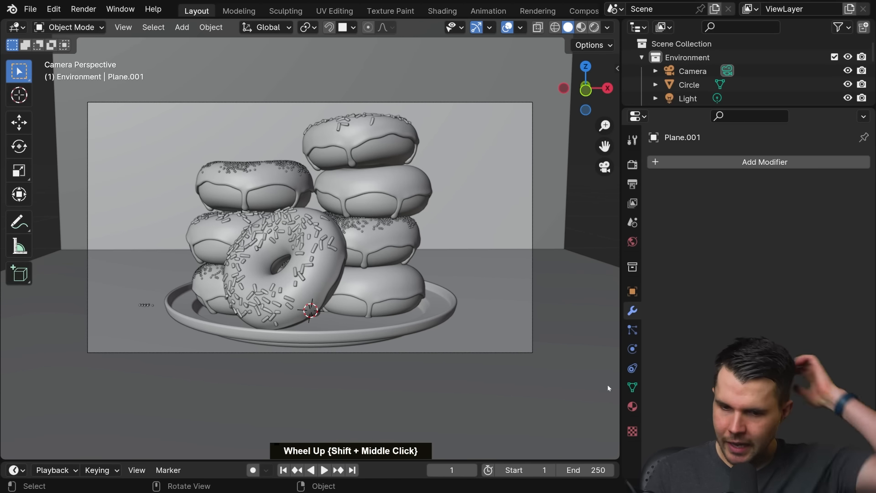
Step: Compare the material settings of the icings on the two uppermost donuts of the taller stack
{"action": "left_click", "coordinate": [379, 158]}
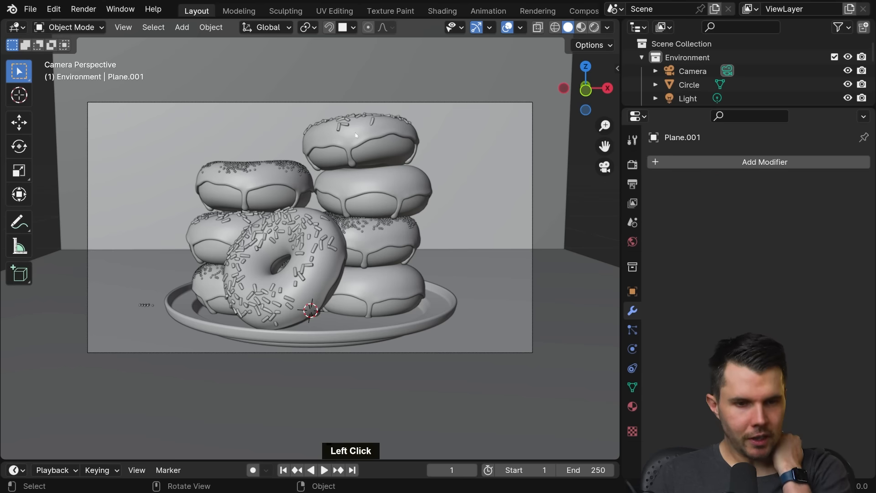
{"action": "left_click", "coordinate": [632, 406]}
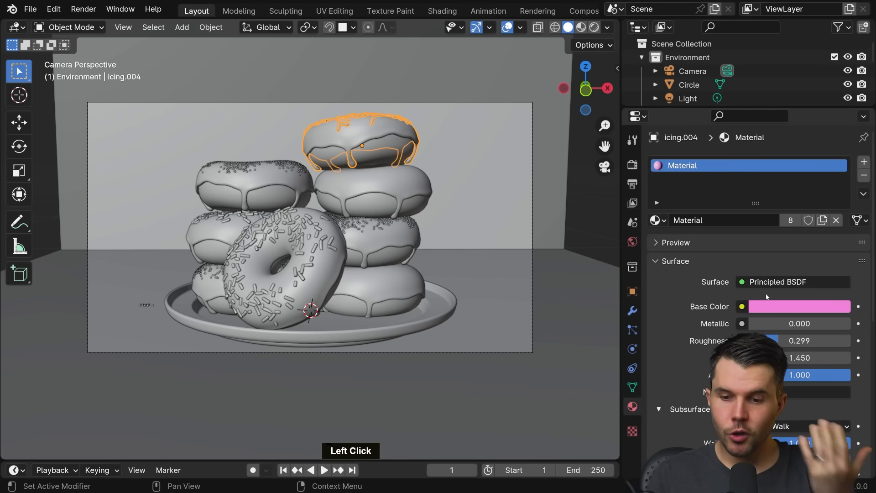
{"action": "left_click", "coordinate": [741, 307]}
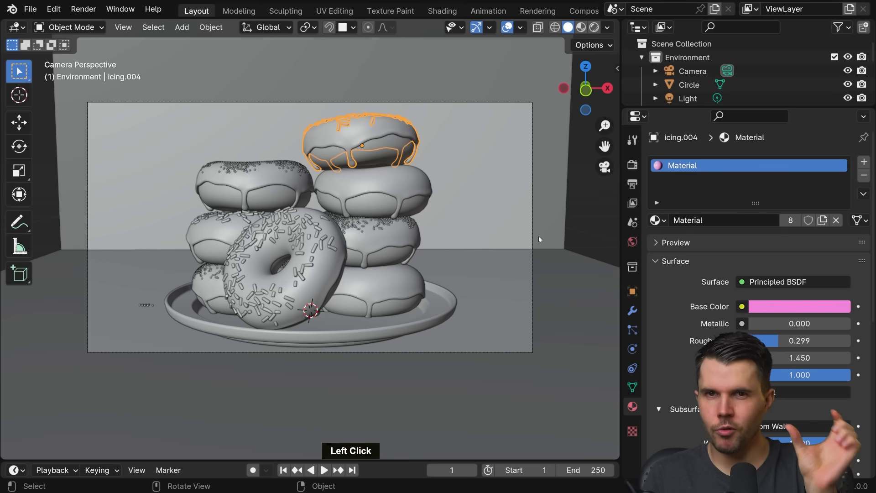
{"action": "left_click", "coordinate": [410, 179]}
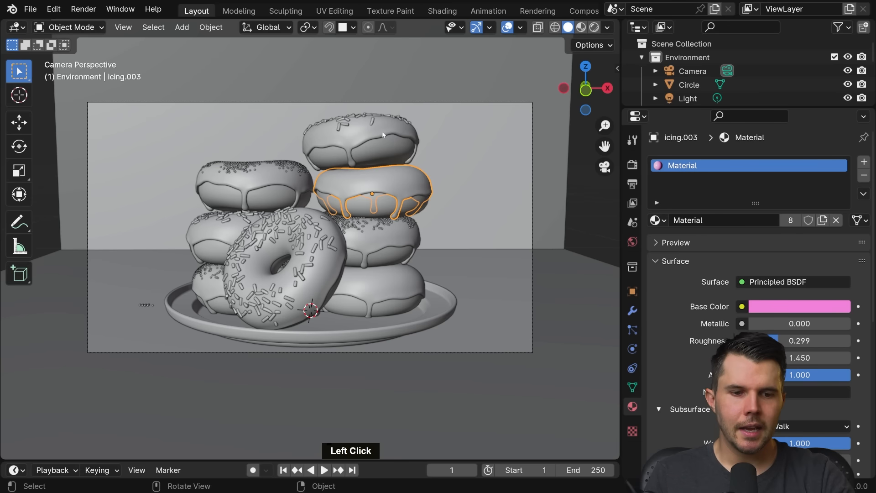
{"action": "left_click", "coordinate": [395, 166]}
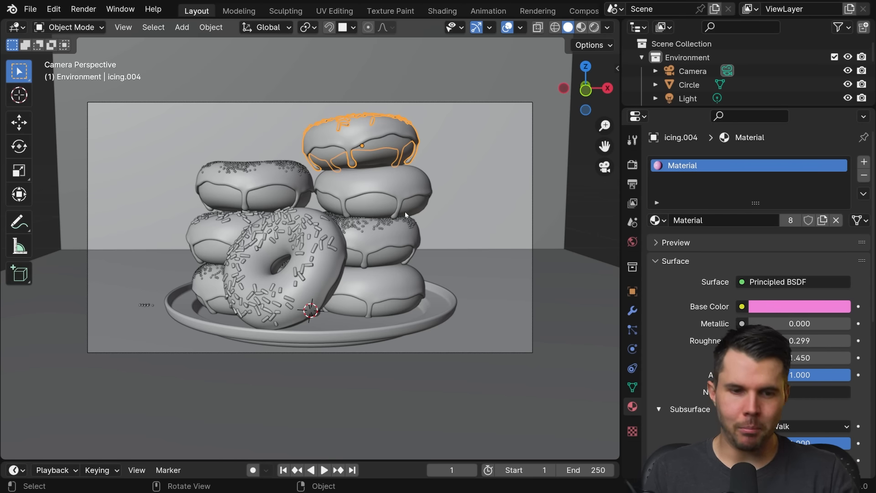
{"action": "left_click", "coordinate": [410, 181]}
{"action": "left_click", "coordinate": [365, 139]}
{"action": "left_click", "coordinate": [372, 192]}
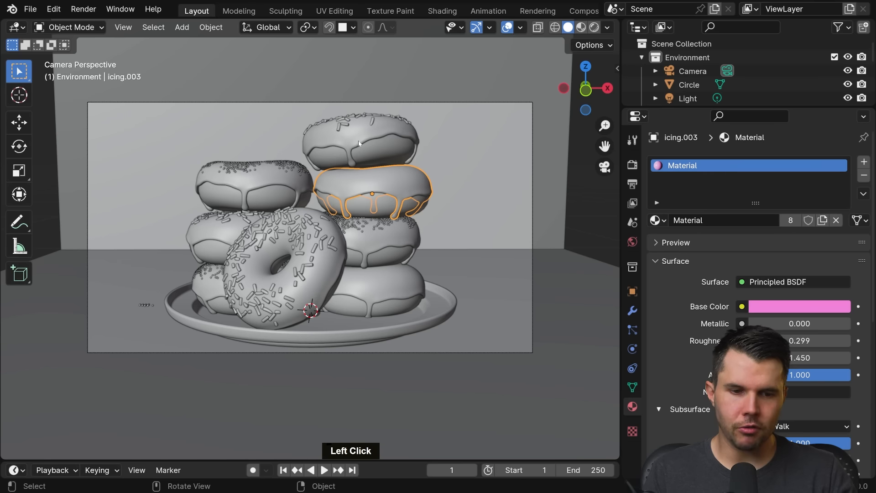
{"action": "left_click", "coordinate": [361, 142]}
Step: Rename the shared material of the icing on the taller stack's second-lowest donut to "pink icing"
{"action": "double_click", "coordinate": [380, 237]}
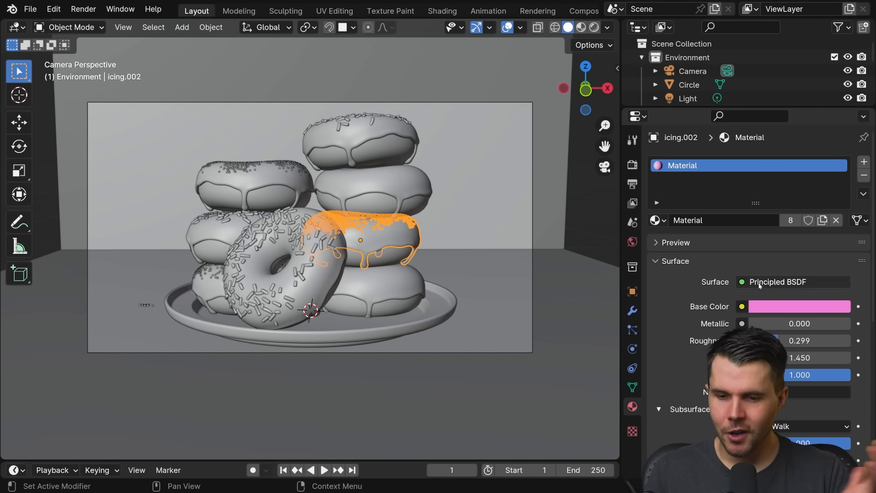
{"action": "middle_click_drag", "start_coordinate": [711, 263], "coordinate": [713, 230]}
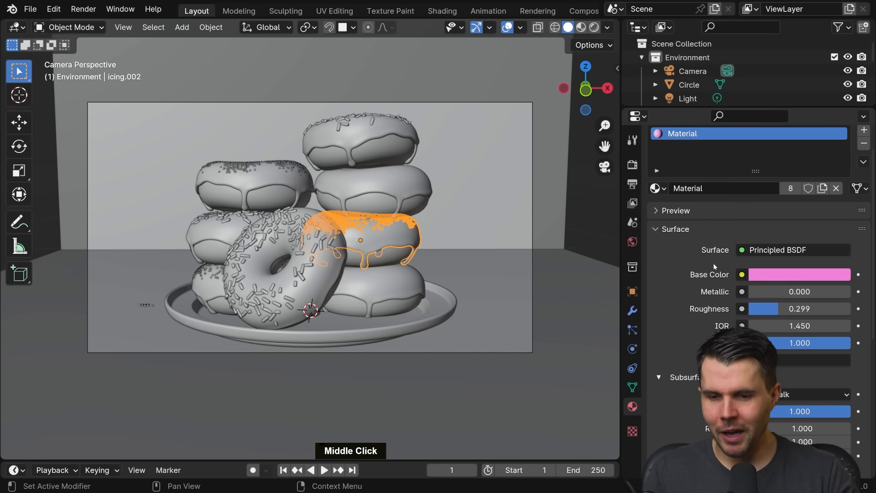
{"action": "left_click", "coordinate": [709, 188]}
{"action": "type", "text": "pink icing"}
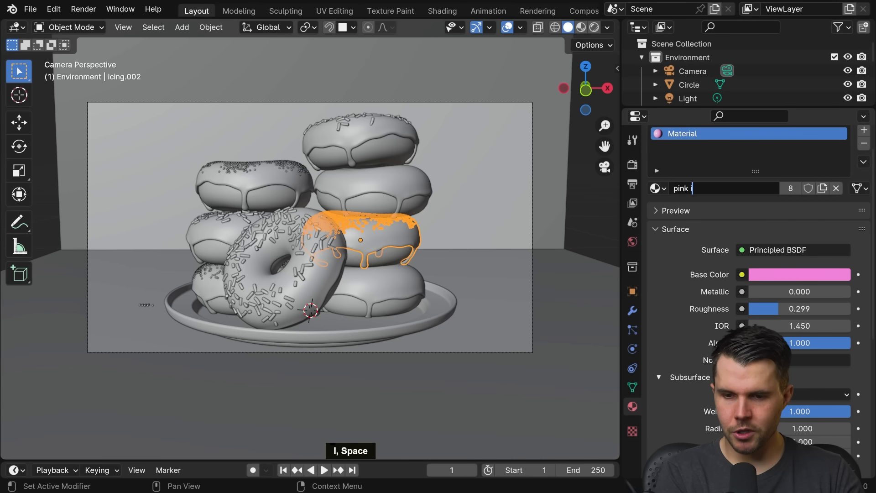
{"action": "key", "text": "Return"}
Step: Make a single-user material copy named "blue icing" for the icing on the taller stack's second-lowest donut
{"action": "left_click", "coordinate": [377, 187]}
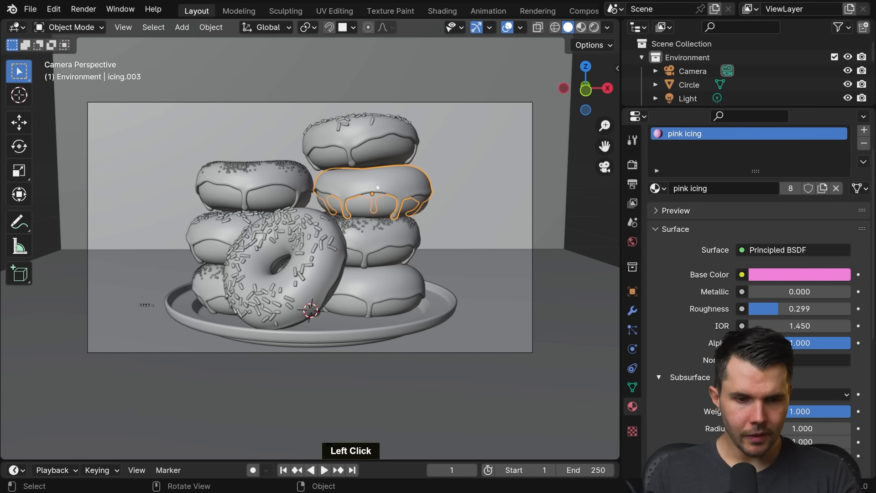
{"action": "double_click", "coordinate": [337, 260]}
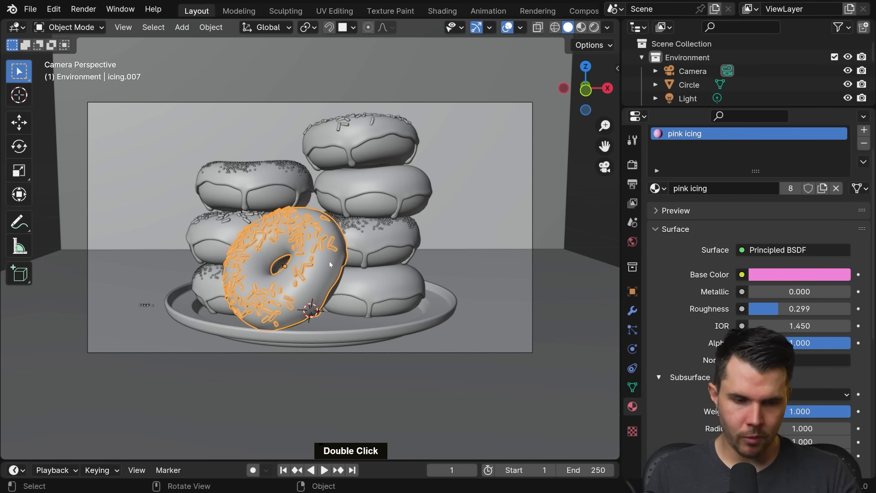
{"action": "scroll", "coordinate": [331, 264], "scroll_direction": "up", "scroll_amount": 3}
{"action": "middle_click_drag", "start_coordinate": [410, 232], "coordinate": [396, 210], "text": "shift"}
{"action": "left_click", "coordinate": [386, 238]}
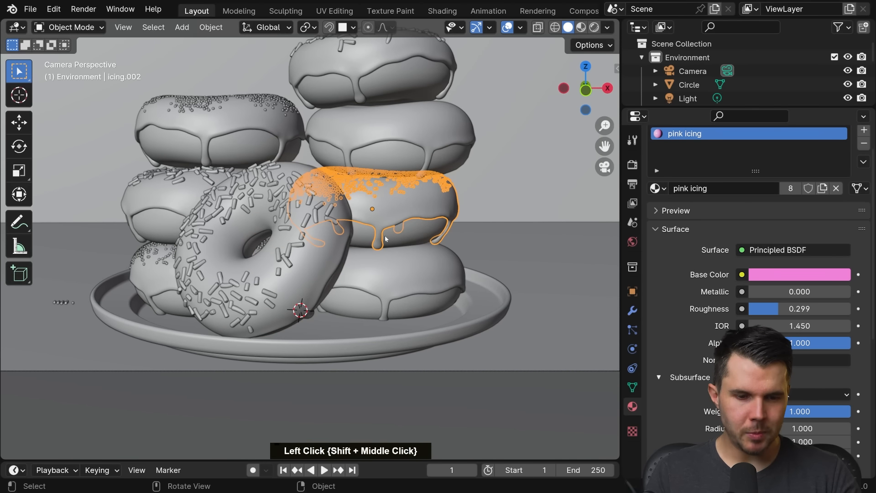
{"action": "double_click", "coordinate": [381, 218]}
{"action": "left_click", "coordinate": [378, 221]}
{"action": "left_click", "coordinate": [377, 222]}
{"action": "left_click", "coordinate": [387, 227]}
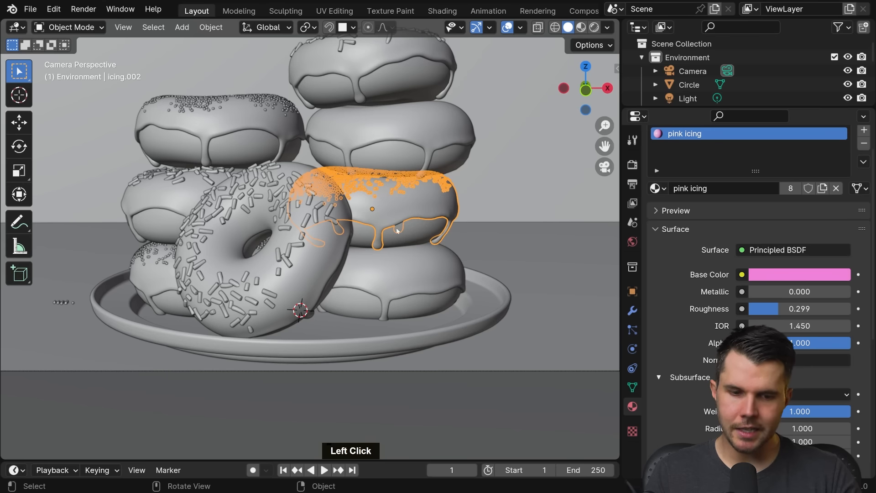
{"action": "left_click", "coordinate": [790, 189]}
{"action": "left_click", "coordinate": [729, 189]}
{"action": "type", "text": "blue icing"}
{"action": "key", "text": "Return"}
Step: Set the blue icing's base color to light blue with hue 0.571 and saturation 0.729, and preview it in Material Preview shading
{"action": "left_click", "coordinate": [778, 273]}
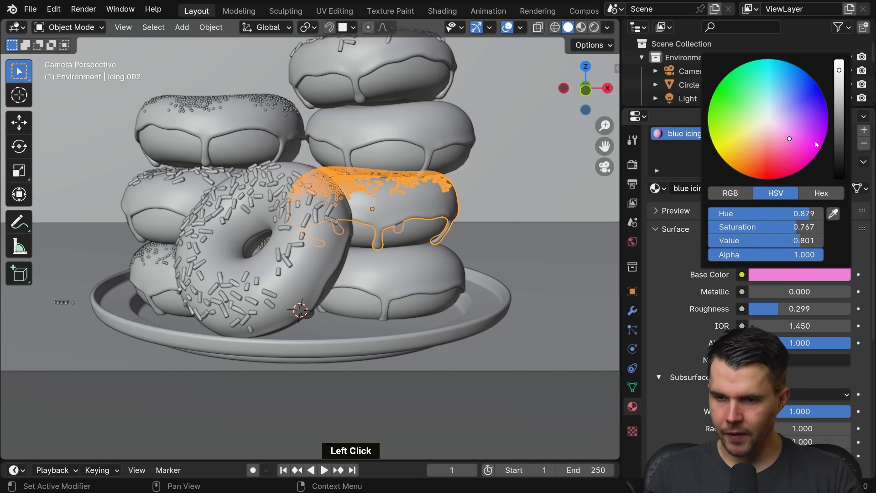
{"action": "left_click_drag", "start_coordinate": [790, 139], "coordinate": [780, 101]}
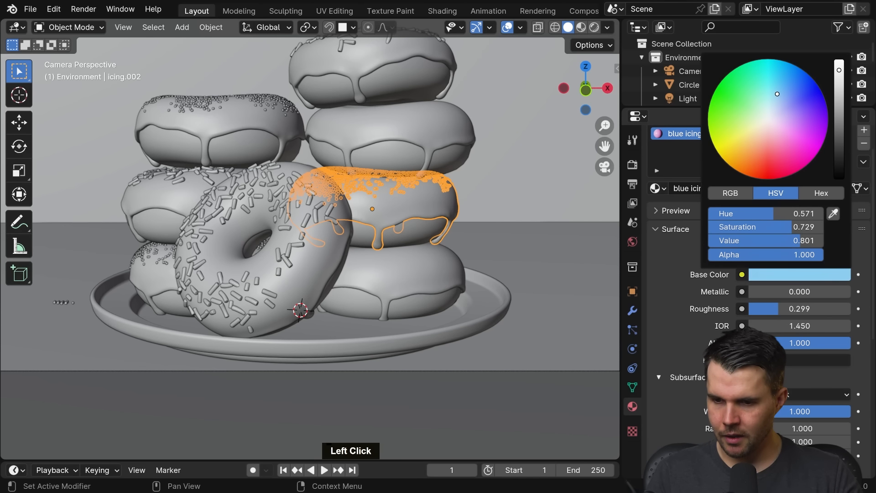
{"action": "left_click", "coordinate": [581, 27]}
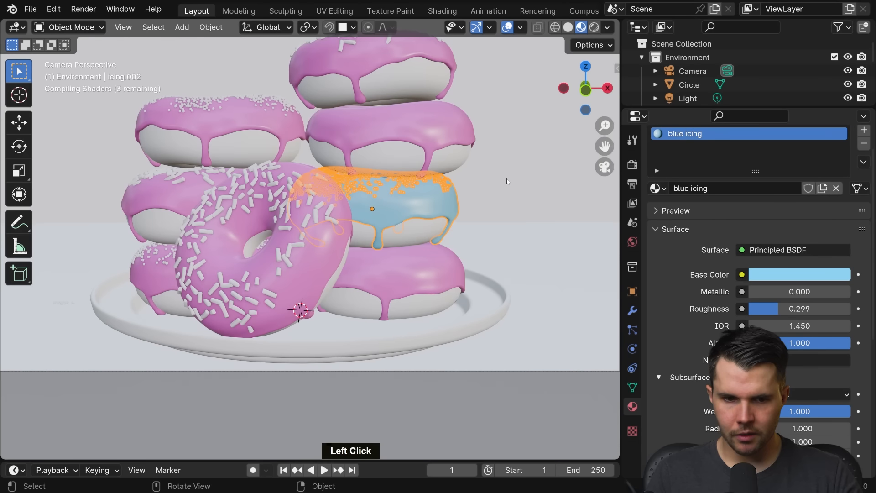
{"action": "key", "text": "alt+a"}
{"action": "middle_click_drag", "start_coordinate": [484, 212], "coordinate": [452, 214], "text": "shift"}
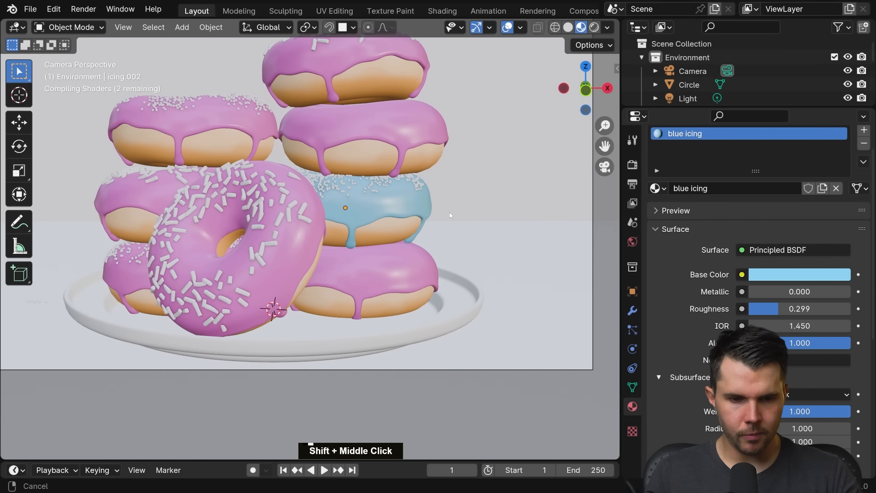
Step: Make a single-user material copy named "yellow icing" for the icing on the taller stack's bottom donut
{"action": "left_click", "coordinate": [402, 267]}
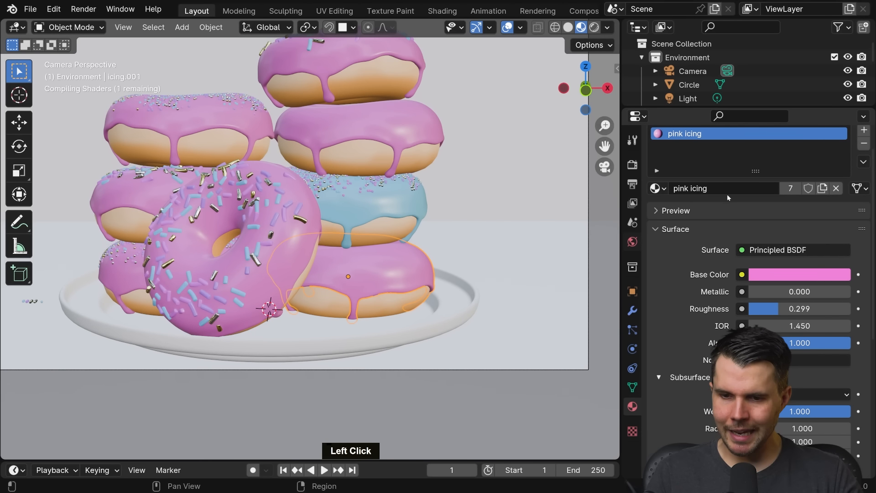
{"action": "left_click", "coordinate": [792, 188]}
{"action": "left_click", "coordinate": [791, 189]}
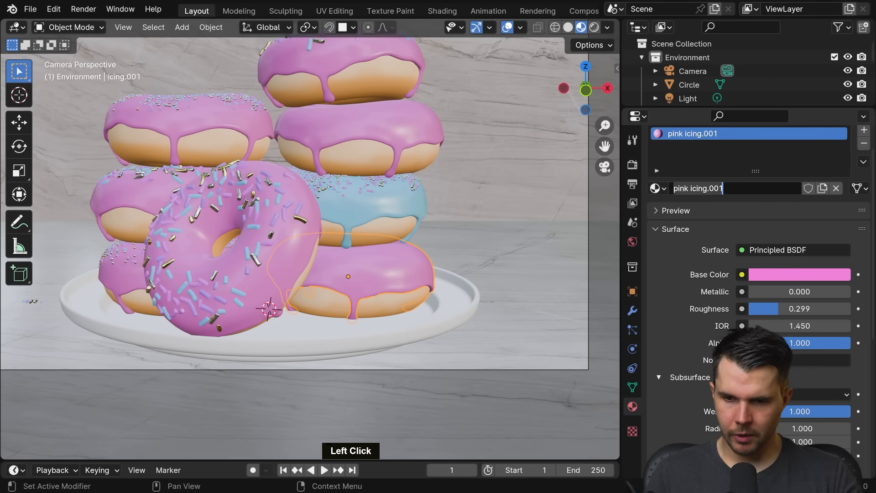
{"action": "type", "text": "yellow icing"}
{"action": "key", "text": "Return"}
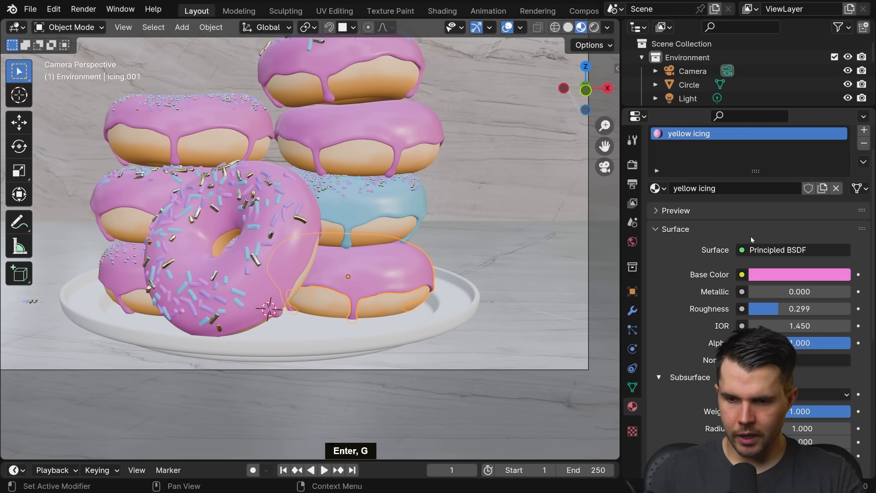
Step: Set the yellow icing's base color to pale yellow with hue 0.113 and saturation 0.708, and clear the selection
{"action": "left_click", "coordinate": [795, 274]}
{"action": "left_click", "coordinate": [753, 134]}
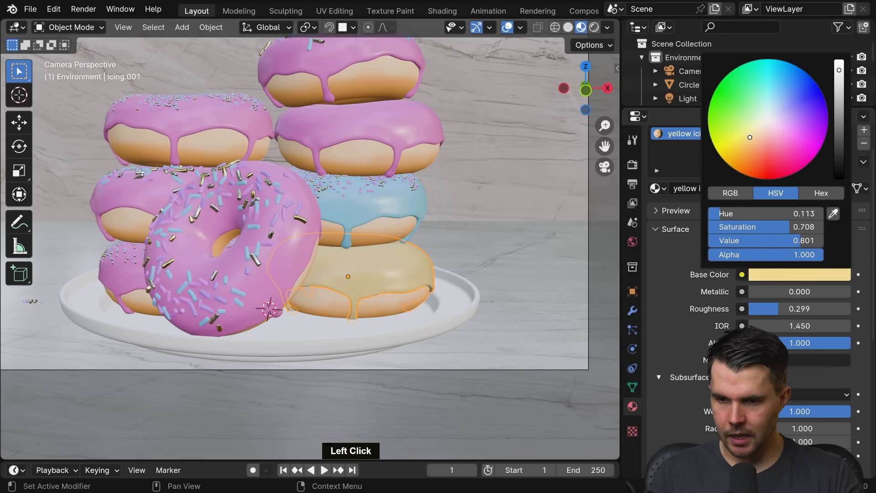
{"action": "key", "text": "alt+a"}
Step: Make a single-user material copy named "choc icing" for the icing on the taller stack's top donut
{"action": "middle_click_drag", "start_coordinate": [381, 147], "coordinate": [413, 178], "text": "shift"}
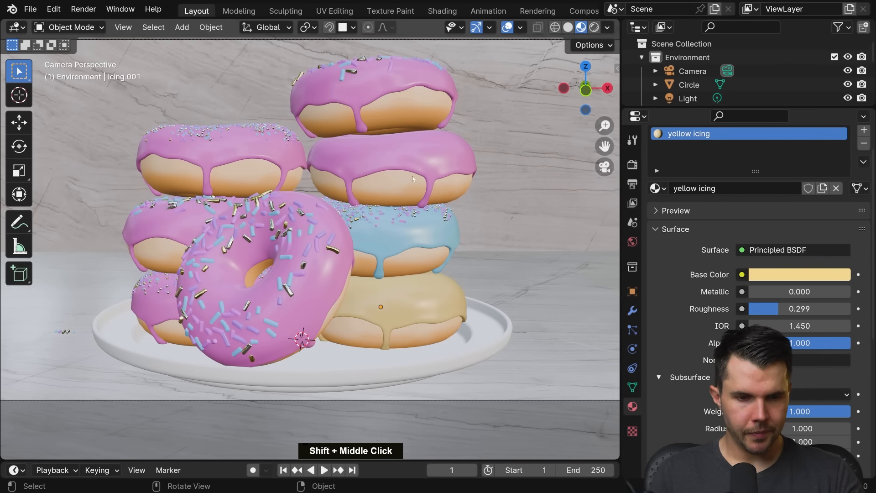
{"action": "left_click", "coordinate": [390, 105]}
{"action": "middle_click_drag", "start_coordinate": [390, 105], "coordinate": [392, 125], "text": "shift"}
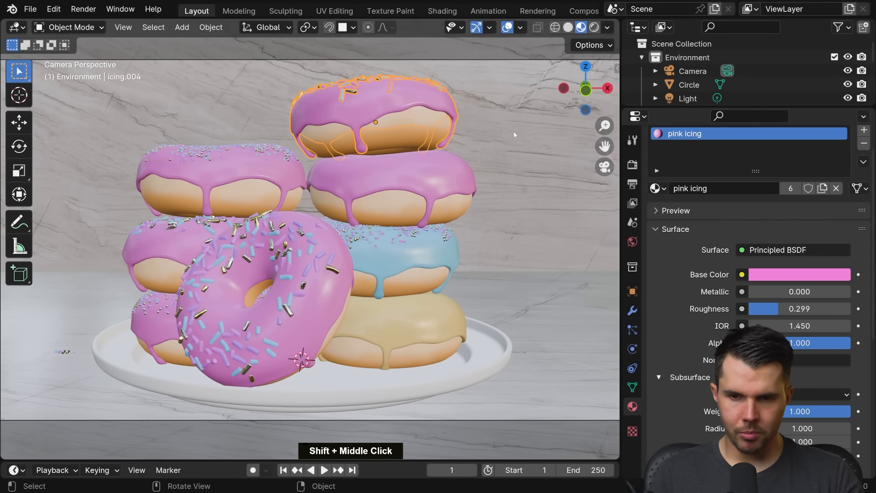
{"action": "left_click", "coordinate": [791, 188]}
{"action": "left_click", "coordinate": [791, 188]}
{"action": "type", "text": "c"}
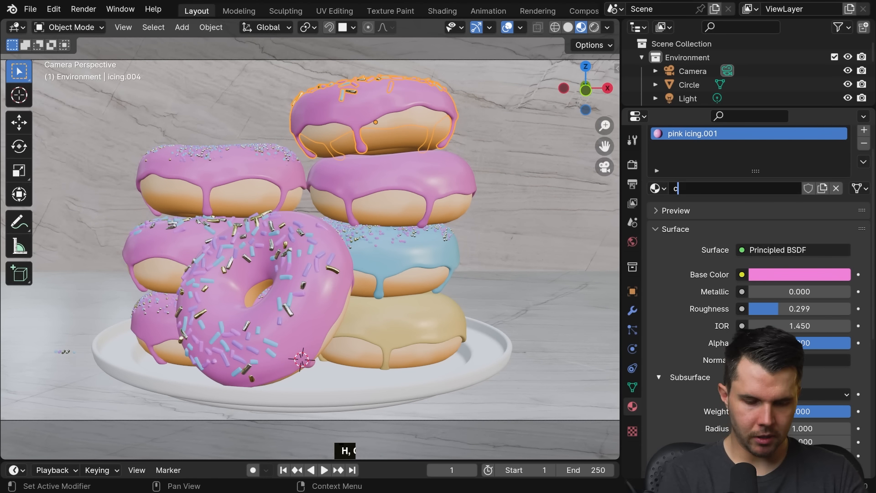
{"action": "type", "text": "hoc icing"}
{"action": "key", "text": "Return"}
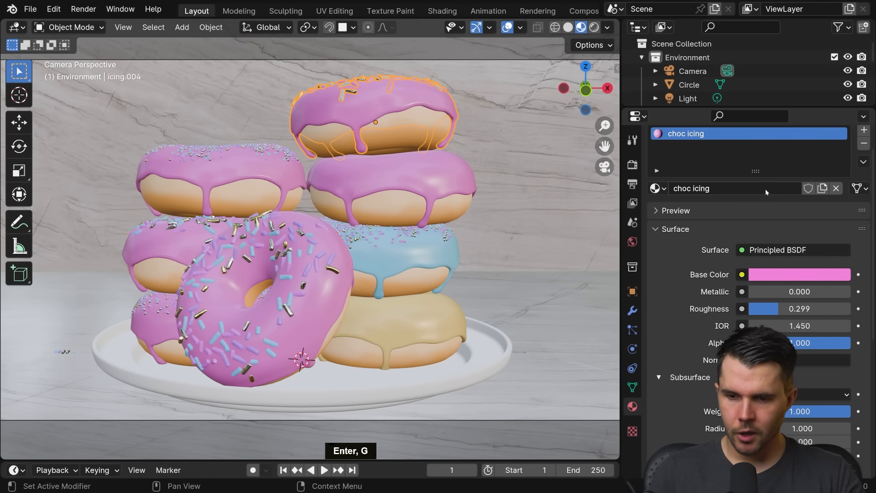
Step: Set the choc icing's base color to dark brown with hue 0.019, saturation 0.936 and value 0.111
{"action": "left_click", "coordinate": [787, 280]}
{"action": "left_click_drag", "start_coordinate": [766, 151], "coordinate": [753, 157]}
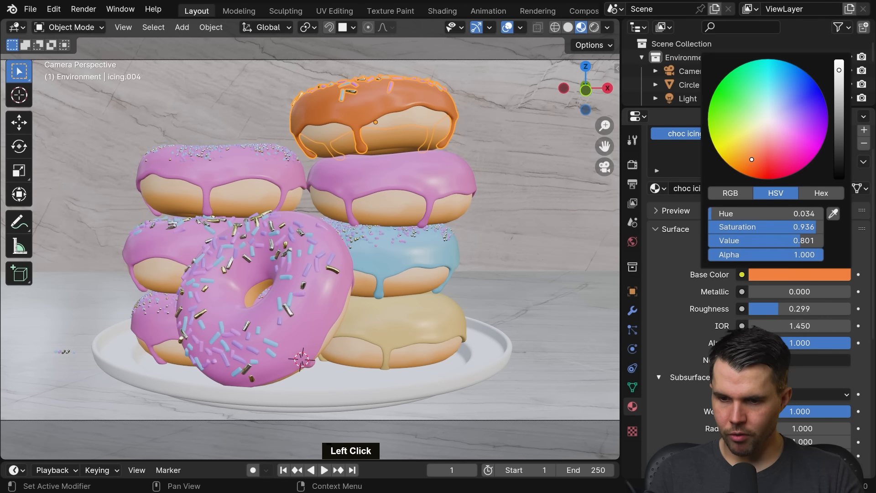
{"action": "left_click_drag", "start_coordinate": [841, 115], "coordinate": [839, 138]}
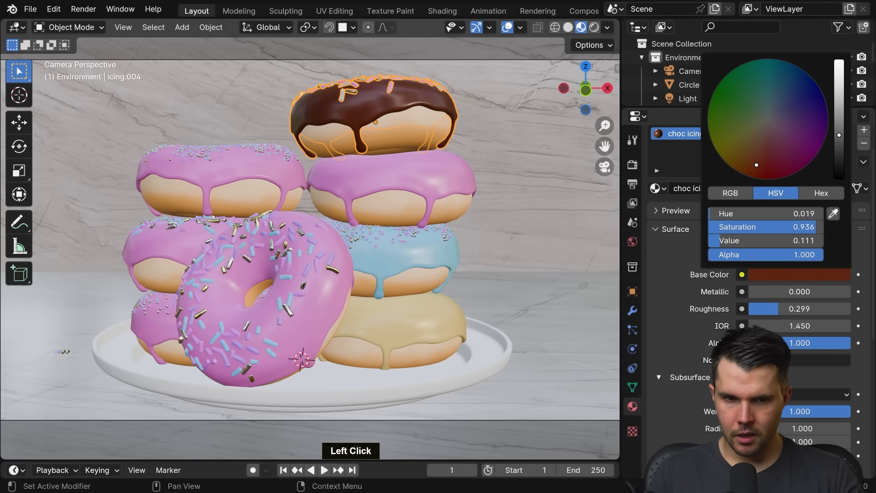
Step: Refine the choc icing's base color to hue 0.023 and saturation 0.886 while viewing the top donut up close
{"action": "middle_click_drag", "start_coordinate": [466, 187], "coordinate": [452, 188]}
{"action": "scroll", "coordinate": [469, 190], "scroll_direction": "up", "scroll_amount": 2}
{"action": "left_click", "coordinate": [799, 274]}
{"action": "left_click", "coordinate": [766, 213]}
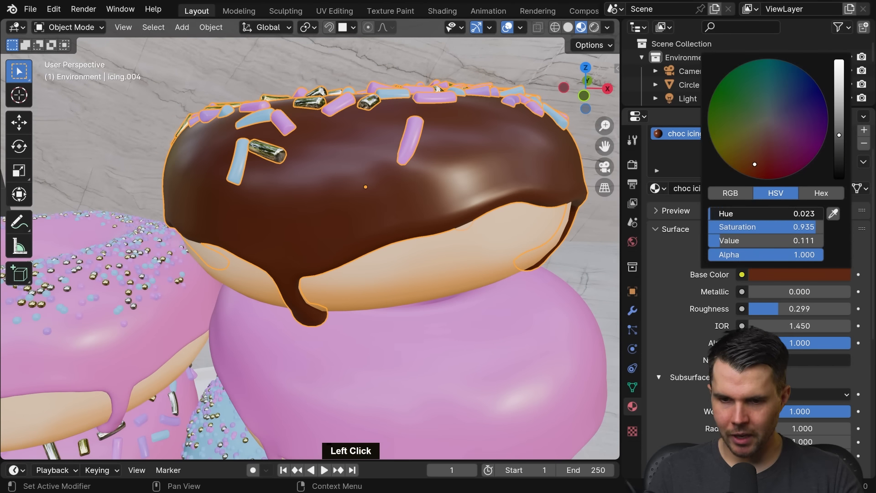
{"action": "key", "text": "Escape"}
{"action": "left_click_drag", "start_coordinate": [802, 226], "coordinate": [757, 227]}
{"action": "right_click", "coordinate": [754, 244]}
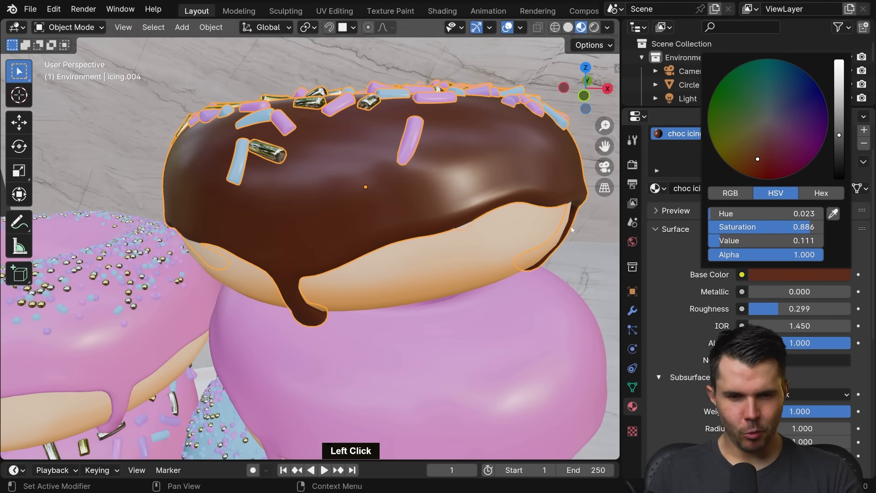
Step: Clear the selection and return to the camera view with the whole plate of donuts in sight
{"action": "scroll", "coordinate": [450, 217], "scroll_direction": "down", "scroll_amount": 6}
{"action": "middle_click_drag", "start_coordinate": [450, 217], "coordinate": [472, 198]}
{"action": "key", "text": "alt+a"}
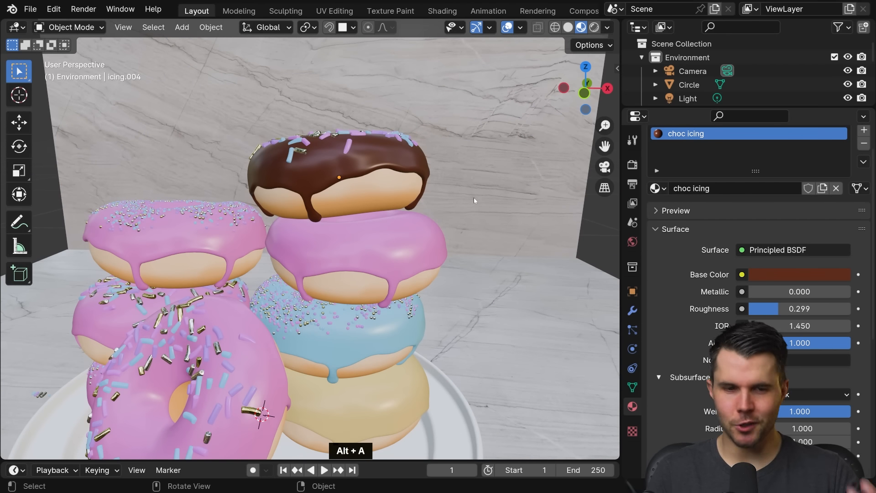
{"action": "key", "text": "KP_0"}
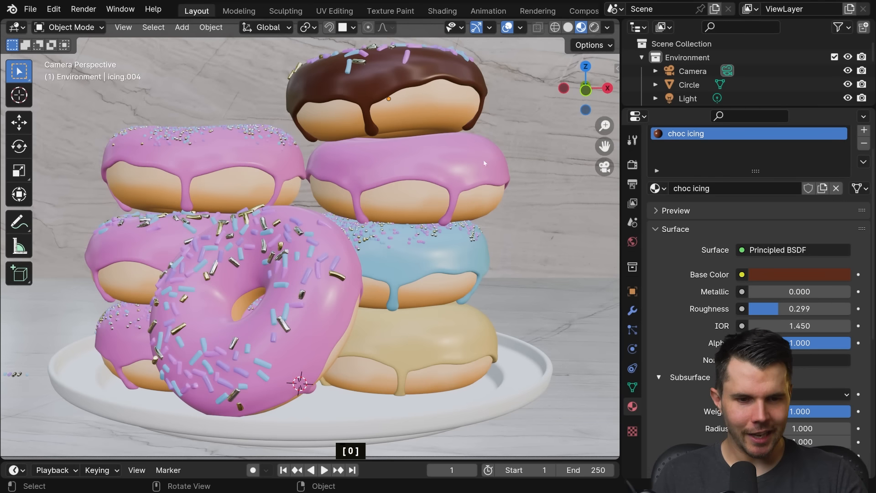
{"action": "scroll", "coordinate": [460, 185], "scroll_direction": "down", "scroll_amount": 2}
{"action": "middle_click_drag", "start_coordinate": [461, 184], "coordinate": [442, 167], "text": "shift"}
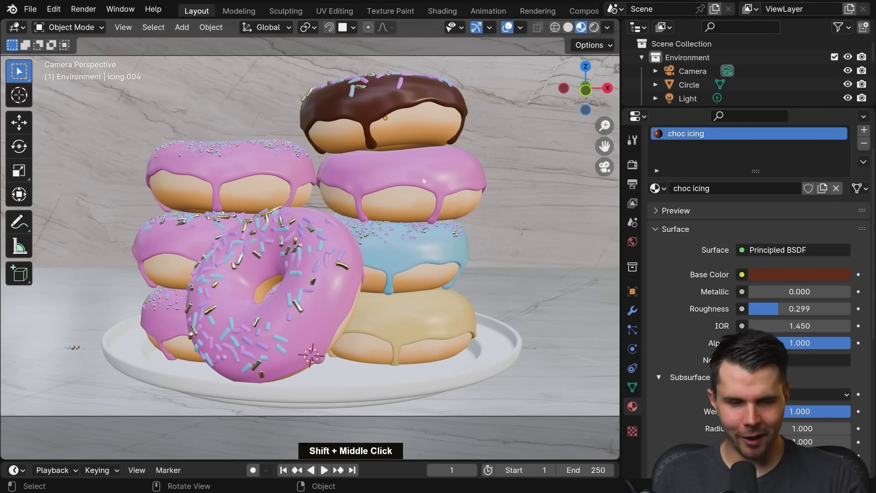
{"action": "middle_click_drag", "start_coordinate": [337, 177], "coordinate": [386, 163], "text": "shift"}
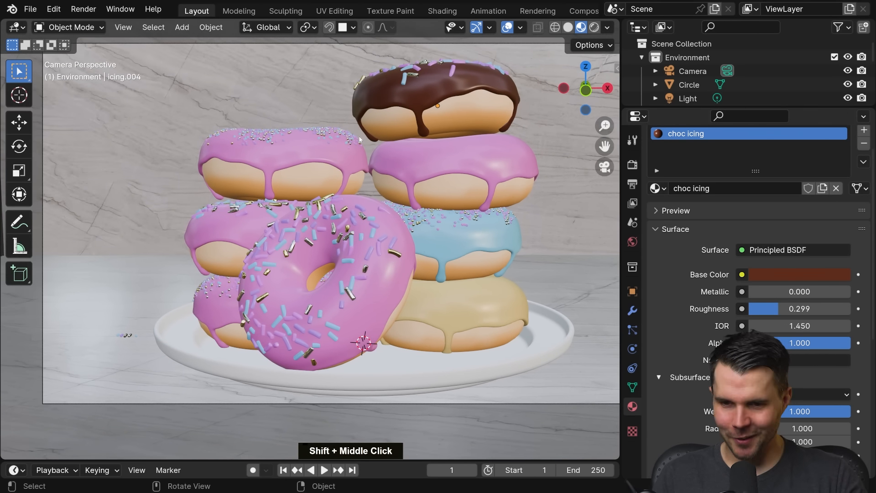
Step: Try the blue icing material on the shorter stack's middle donut and yellow icing on its bottom donut
{"action": "left_click", "coordinate": [309, 149]}
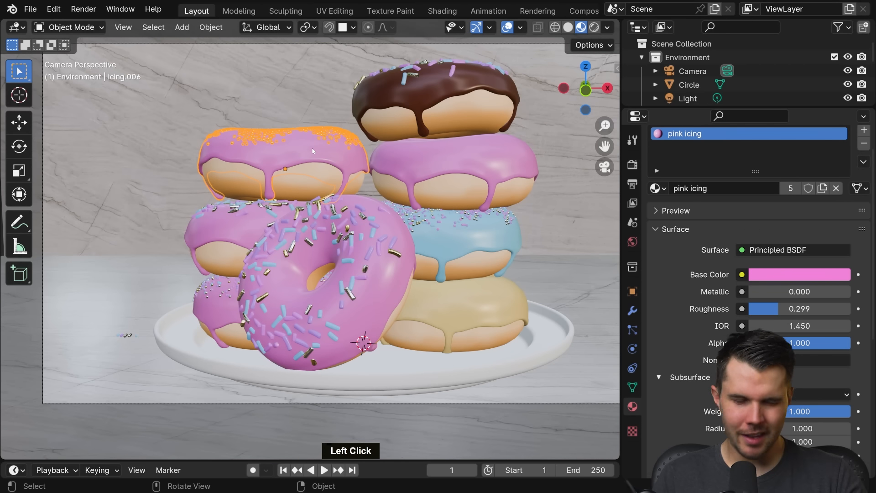
{"action": "left_click", "coordinate": [248, 232]}
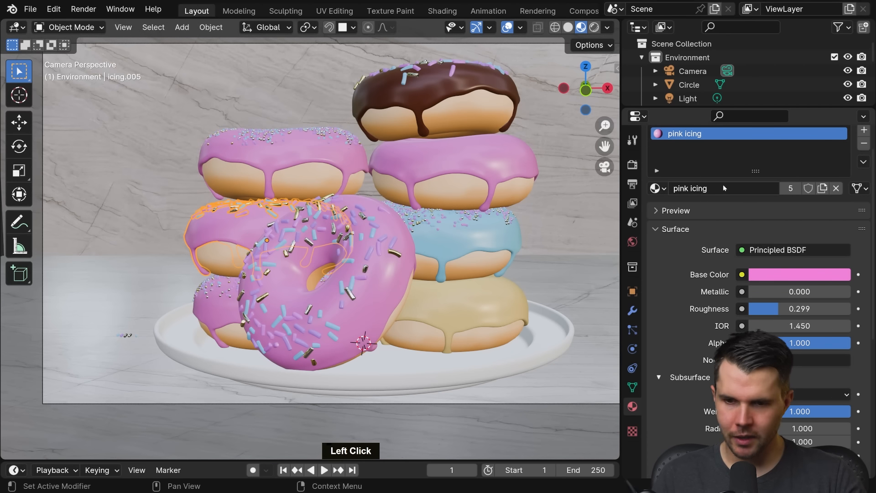
{"action": "left_click", "coordinate": [657, 188]}
{"action": "left_click", "coordinate": [684, 208]}
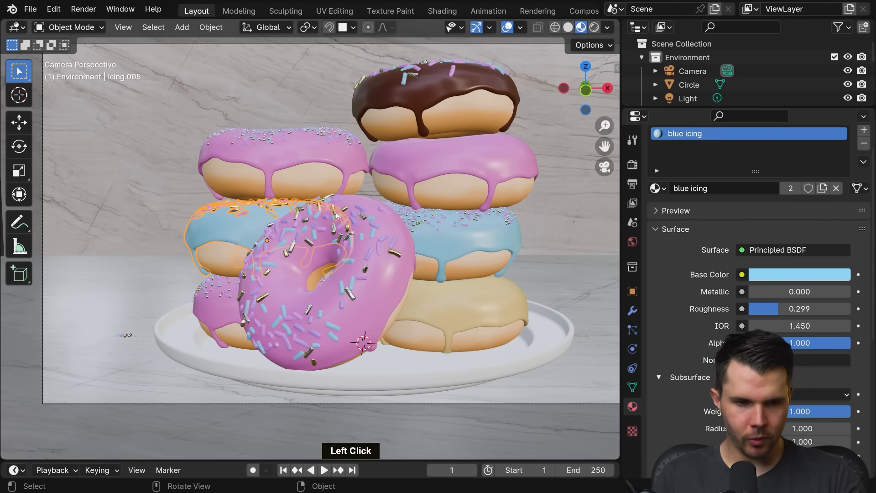
{"action": "left_click", "coordinate": [224, 299]}
{"action": "left_click", "coordinate": [657, 188]}
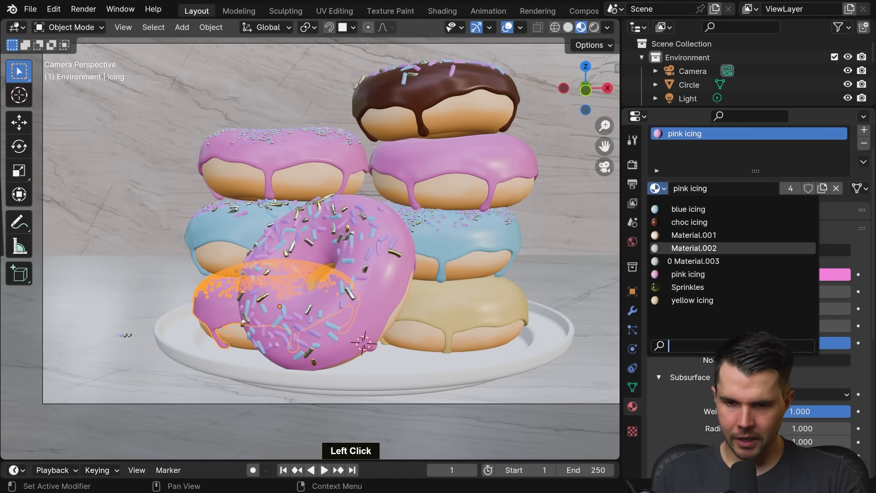
{"action": "left_click", "coordinate": [692, 300]}
{"action": "left_click", "coordinate": [510, 239]}
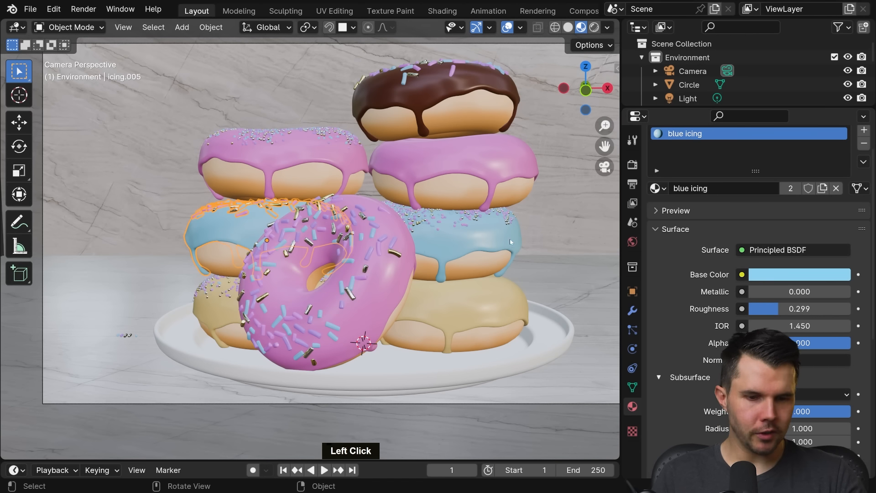
{"action": "double_click", "coordinate": [217, 305]}
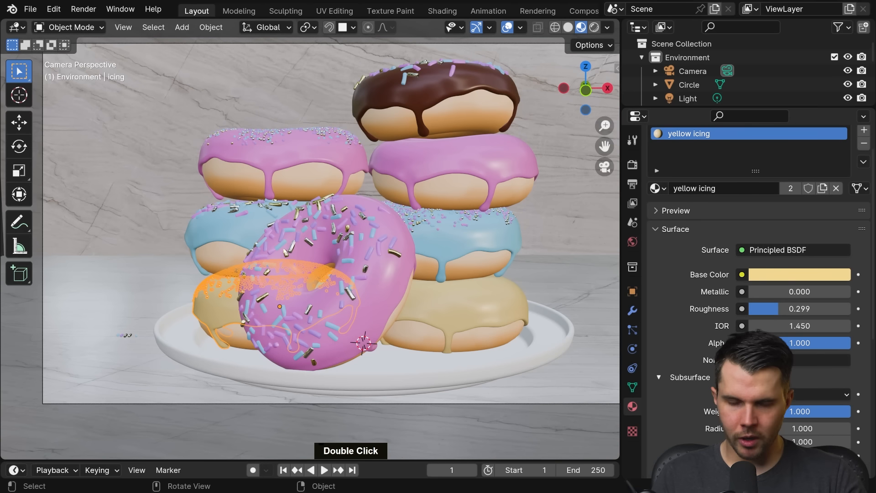
Step: Assign choc icing to the shorter stack's middle donut and blue icing to its bottom donut, and clear the selection
{"action": "left_click", "coordinate": [231, 235]}
{"action": "left_click", "coordinate": [657, 188]}
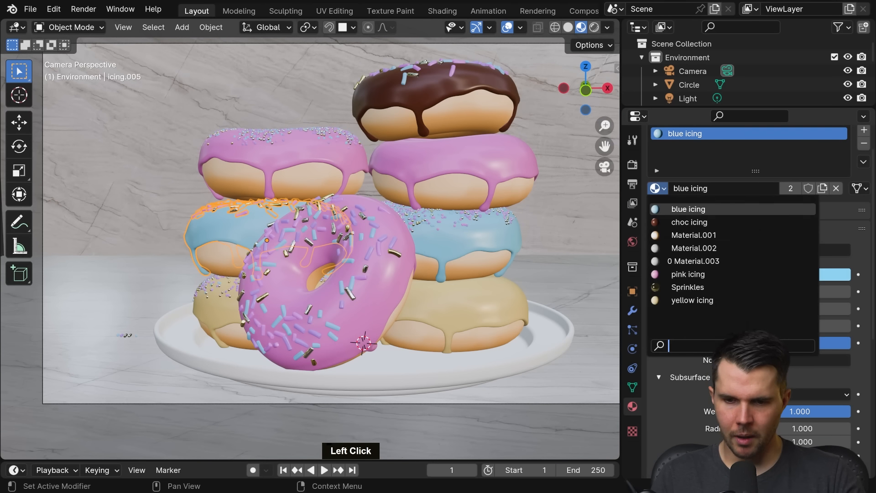
{"action": "left_click", "coordinate": [689, 222]}
{"action": "left_click", "coordinate": [219, 314]}
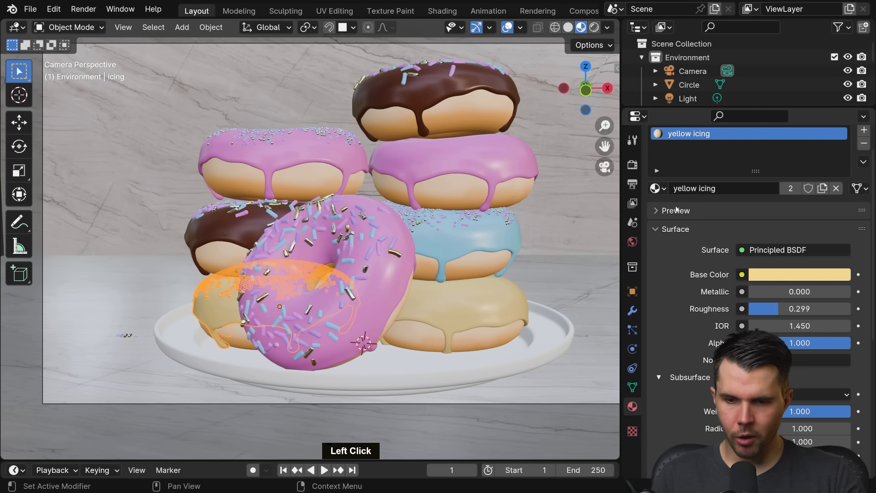
{"action": "left_click", "coordinate": [657, 188]}
{"action": "left_click", "coordinate": [688, 209]}
{"action": "scroll", "coordinate": [424, 291], "scroll_direction": "down", "scroll_amount": 1}
{"action": "key", "text": "alt+a"}
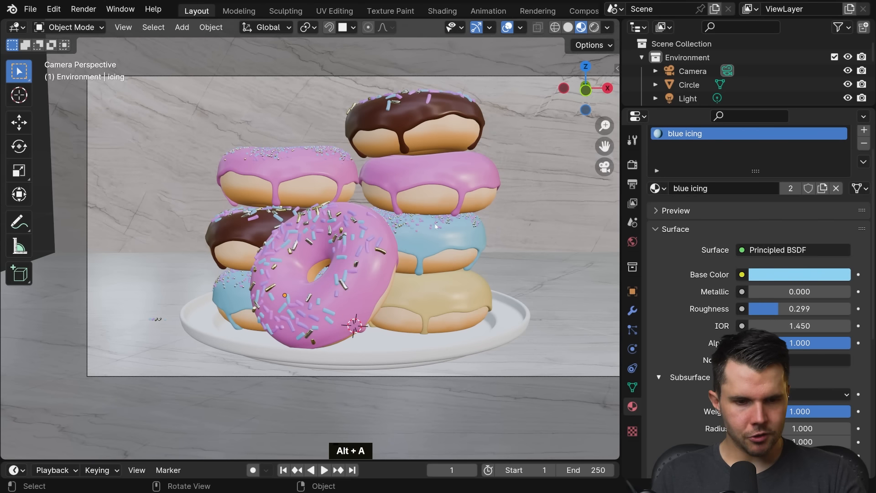
Step: Assign the yellow icing material to the icing on the taller stack's second donut from the top
{"action": "double_click", "coordinate": [334, 171]}
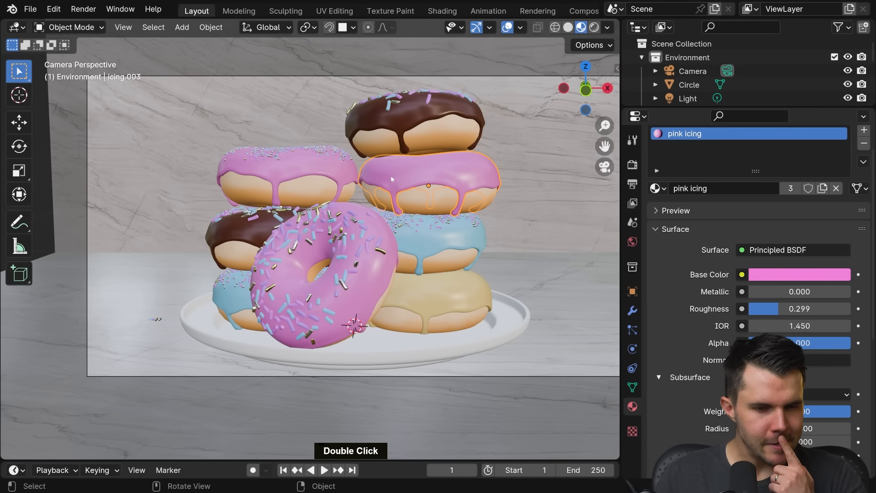
{"action": "left_click", "coordinate": [657, 188]}
{"action": "left_click", "coordinate": [692, 300]}
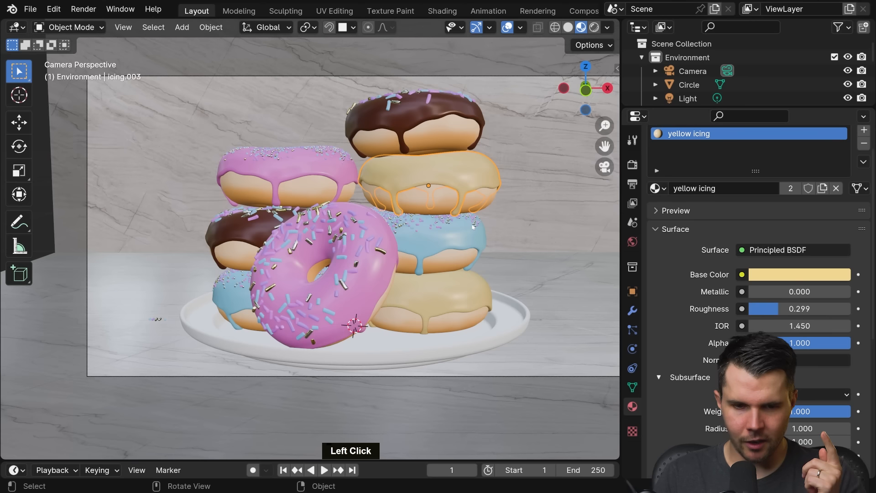
Step: Assign the pink icing material to the icing on the taller stack's bottom donut and clear the selection
{"action": "left_click", "coordinate": [475, 222]}
{"action": "left_click", "coordinate": [472, 284]}
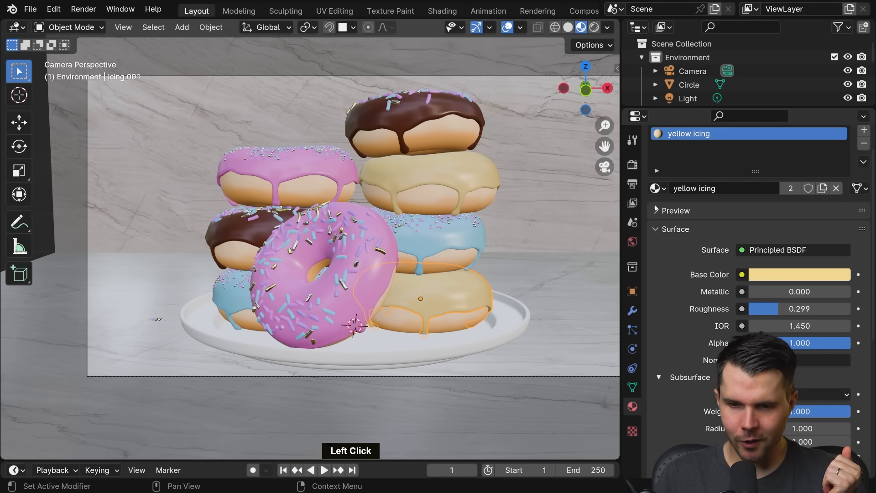
{"action": "left_click", "coordinate": [657, 188]}
{"action": "left_click", "coordinate": [692, 275]}
{"action": "left_click", "coordinate": [540, 259]}
{"action": "left_click", "coordinate": [471, 292]}
{"action": "left_click", "coordinate": [471, 292]}
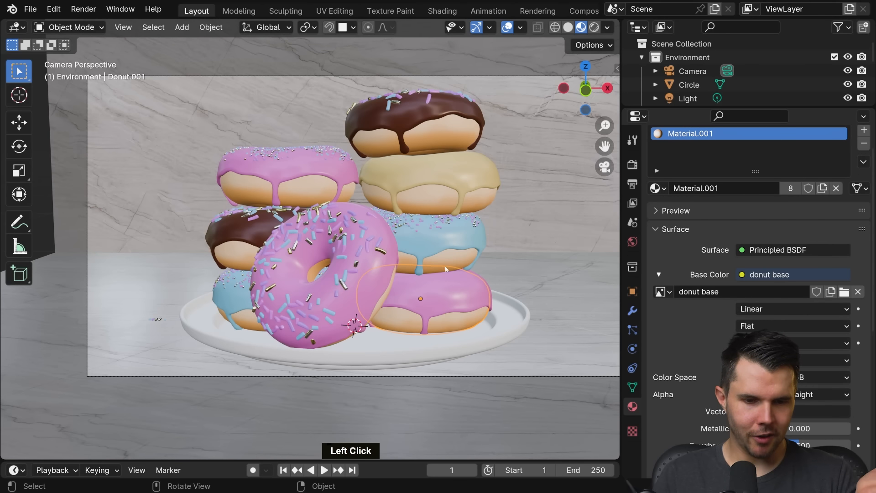
{"action": "double_click", "coordinate": [385, 173]}
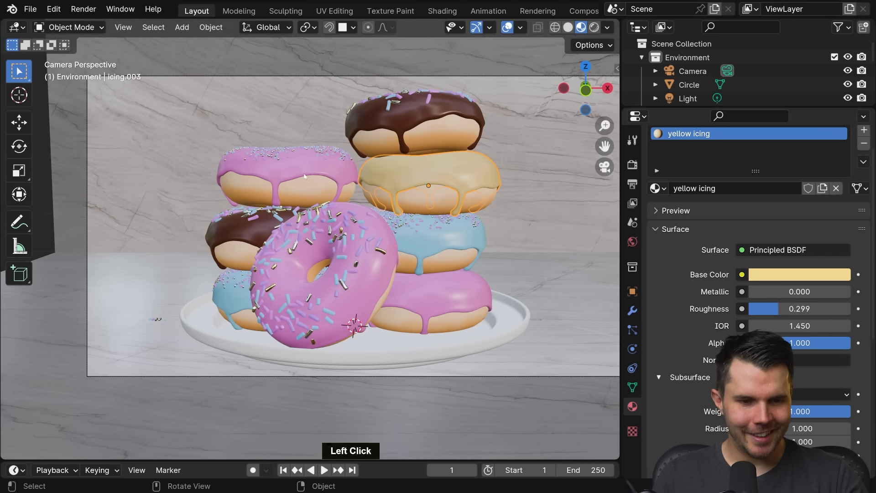
{"action": "key", "text": "alt+a"}
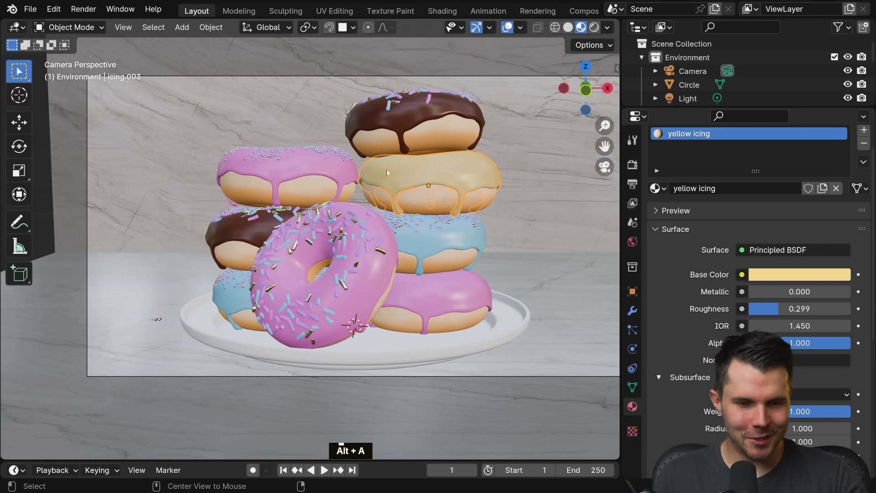
{"action": "scroll", "coordinate": [399, 168], "scroll_direction": "down", "scroll_amount": 2}
{"action": "scroll", "coordinate": [400, 168], "scroll_direction": "up", "scroll_amount": 2}
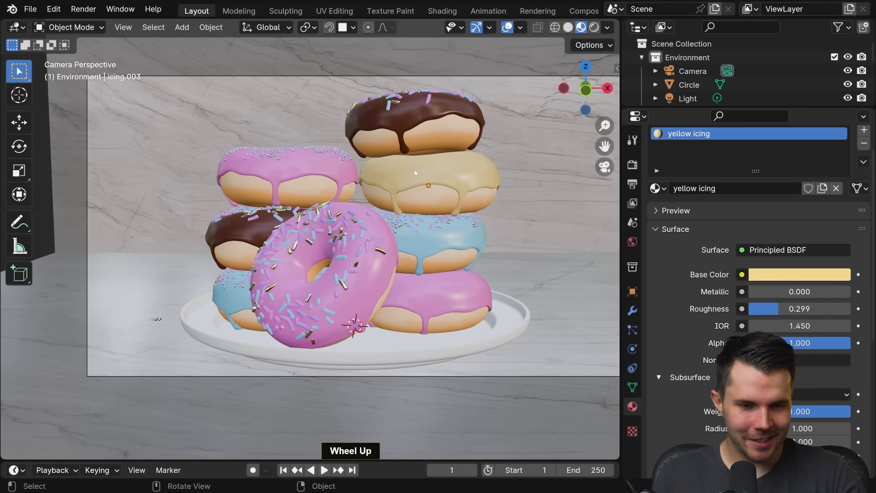
{"action": "mouse_move", "coordinate": [400, 168]}
{"action": "middle_mouse_down", "text": "shift"}
{"action": "mouse_move", "coordinate": [410, 169]}
{"action": "mouse_move", "coordinate": [405, 197]}
{"action": "mouse_move", "coordinate": [408, 174]}
{"action": "mouse_move", "coordinate": [416, 187]}
{"action": "mouse_move", "coordinate": [410, 173]}
{"action": "middle_mouse_up", "text": "shift"}
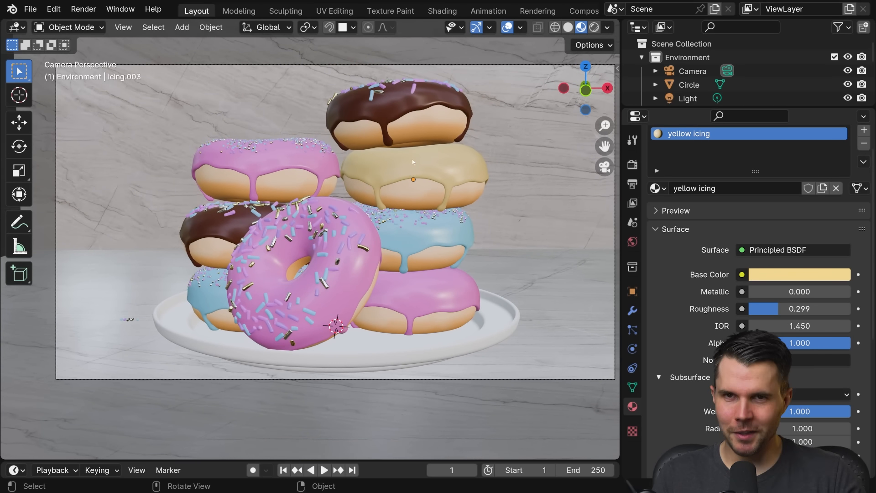
{"action": "scroll", "coordinate": [430, 160], "scroll_direction": "down", "scroll_amount": 2}
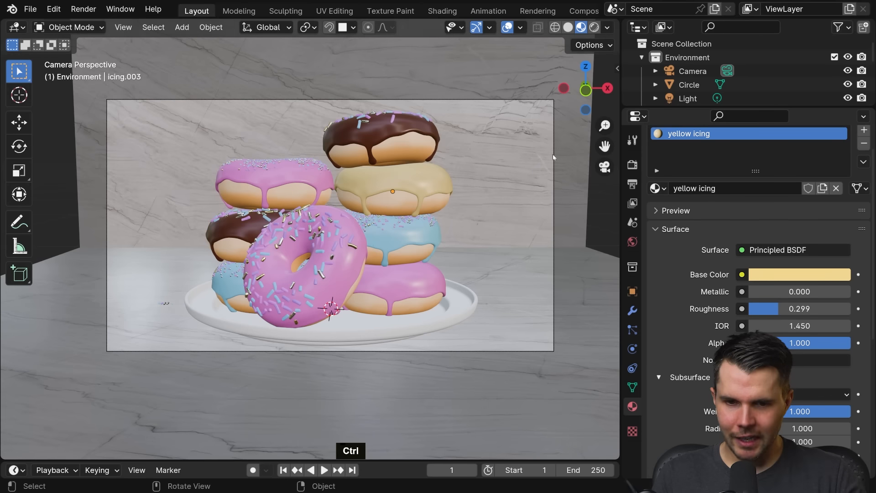
Step: Enlarge the scene's object list to show more entries and rename the plate object "Plate"
{"action": "scroll", "coordinate": [497, 210], "scroll_direction": "down", "scroll_amount": 2}
{"action": "middle_click_drag", "start_coordinate": [497, 209], "coordinate": [450, 182]}
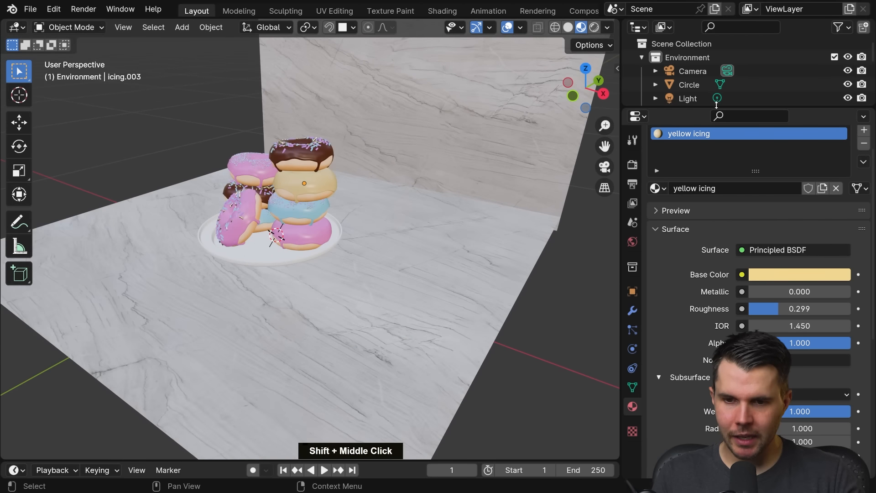
{"action": "left_click_drag", "start_coordinate": [716, 108], "coordinate": [716, 243]}
{"action": "left_click", "coordinate": [332, 246]}
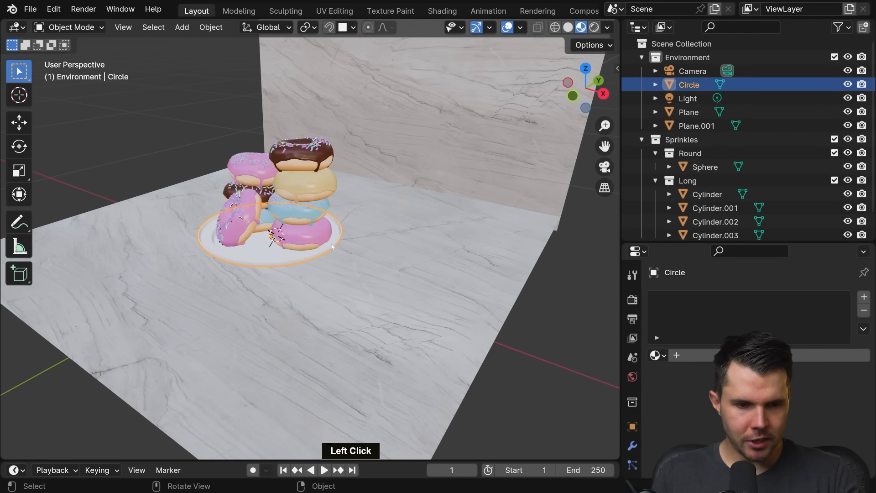
{"action": "scroll", "coordinate": [336, 246], "scroll_direction": "up", "scroll_amount": 1}
{"action": "scroll", "coordinate": [327, 241], "scroll_direction": "up", "scroll_amount": 2}
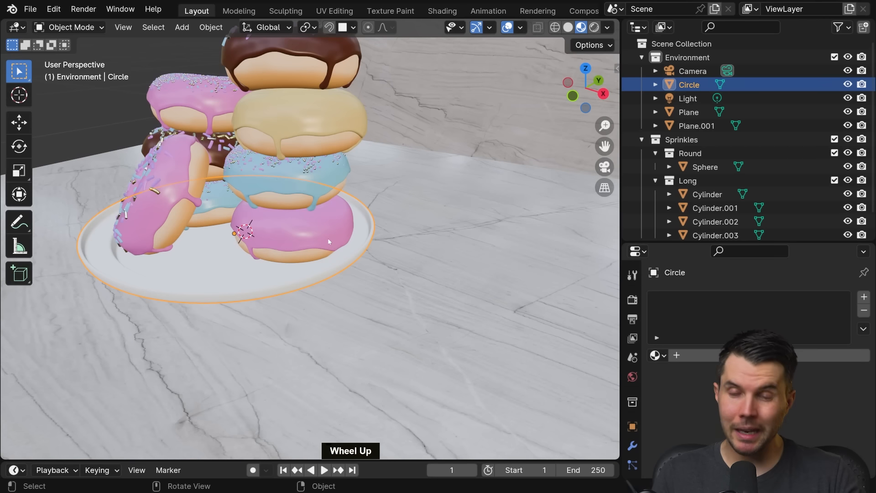
{"action": "left_click", "coordinate": [694, 59]}
{"action": "left_click", "coordinate": [694, 84]}
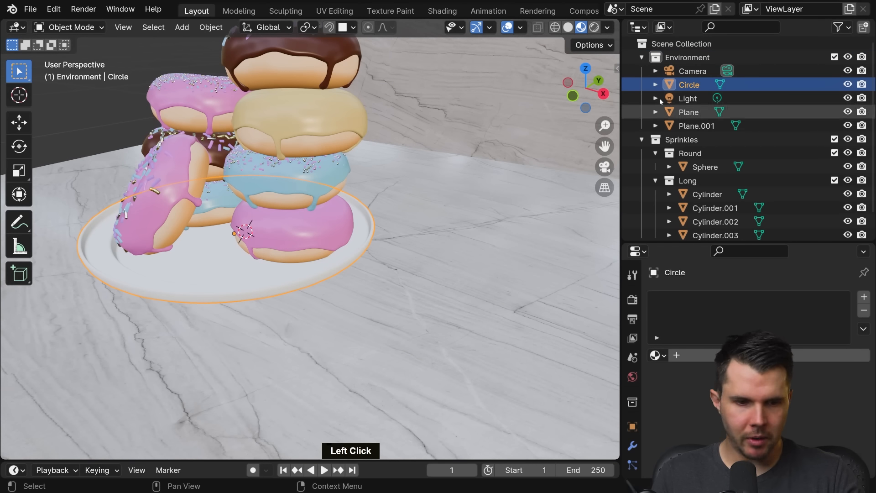
{"action": "double_click", "coordinate": [687, 85]}
{"action": "type", "text": "Plate"}
{"action": "key", "text": "Return"}
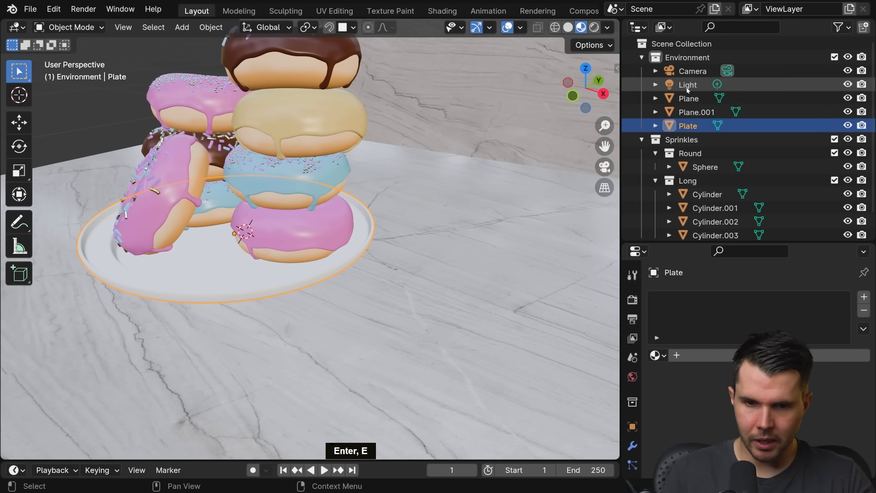
Step: Rename the horizontal marble table plane "Counter"
{"action": "scroll", "coordinate": [432, 273], "scroll_direction": "down", "scroll_amount": 5}
{"action": "left_click", "coordinate": [432, 273]}
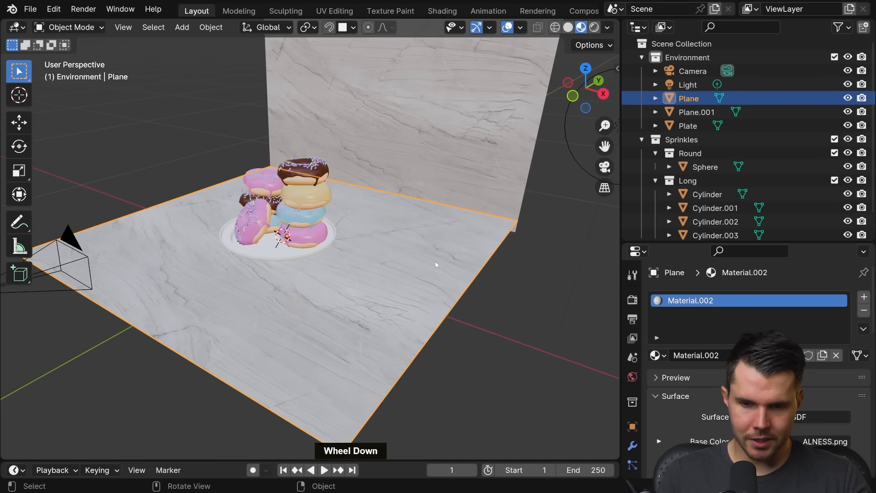
{"action": "double_click", "coordinate": [689, 98]}
{"action": "type", "text": "Counter"}
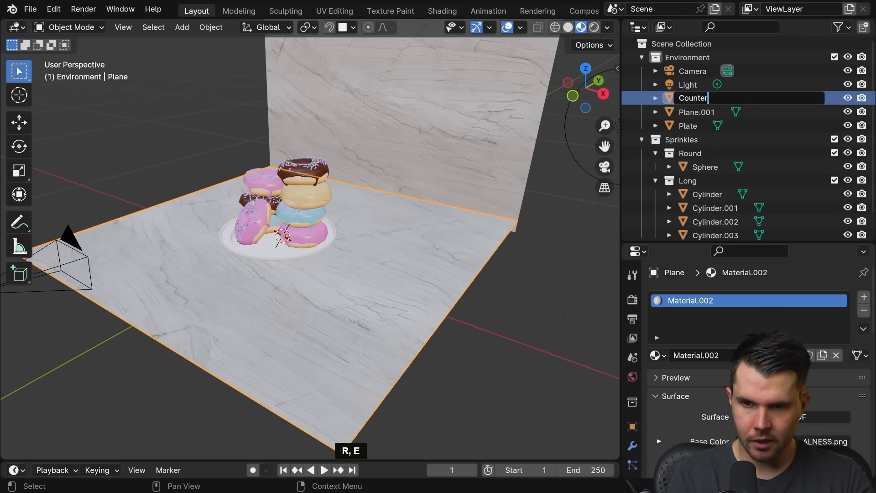
{"action": "key", "text": "Return"}
Step: Rename the upright marble plane behind the donuts "backsplash"
{"action": "left_click", "coordinate": [697, 112]}
{"action": "middle_click_drag", "start_coordinate": [569, 140], "coordinate": [439, 167], "text": "shift"}
{"action": "double_click", "coordinate": [696, 112]}
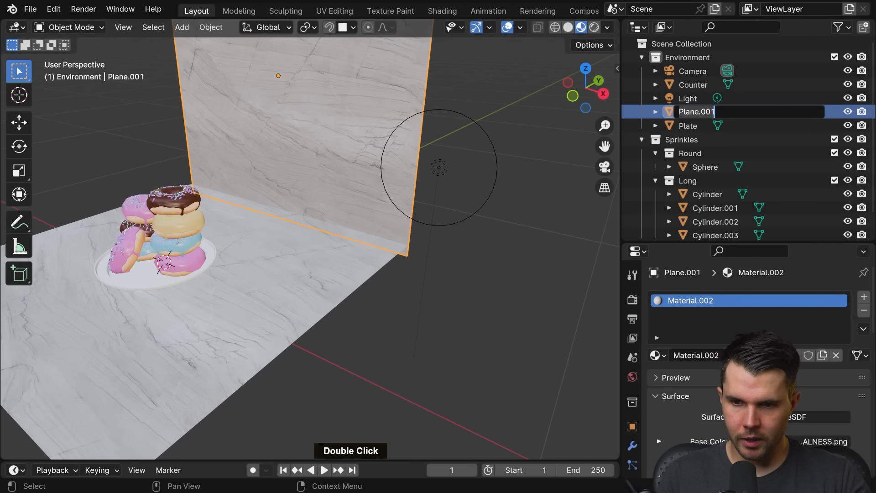
{"action": "type", "text": "backspl"}
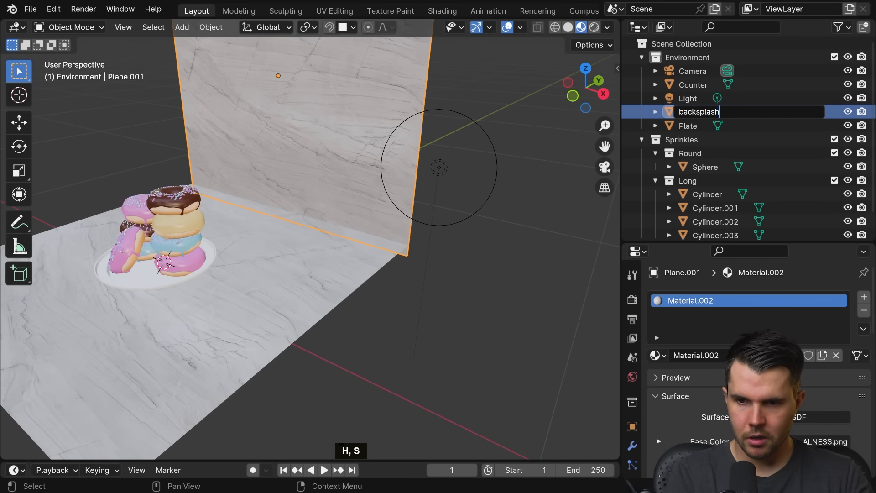
{"action": "type", "text": "ash"}
{"action": "key", "text": "Return"}
{"action": "scroll", "coordinate": [310, 228], "scroll_direction": "down", "scroll_amount": 3}
Step: Select the plate and enlarge the properties area to make room for its material settings
{"action": "left_click", "coordinate": [688, 112]}
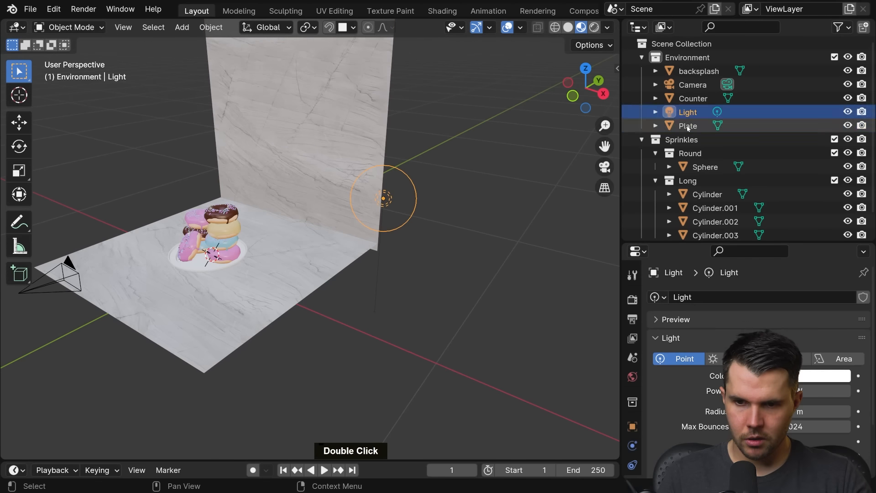
{"action": "left_click", "coordinate": [687, 126]}
{"action": "scroll", "coordinate": [687, 137], "scroll_direction": "down", "scroll_amount": 1}
{"action": "scroll", "coordinate": [522, 163], "scroll_direction": "down", "scroll_amount": 3}
{"action": "scroll", "coordinate": [338, 222], "scroll_direction": "up", "scroll_amount": 5}
{"action": "middle_click_drag", "start_coordinate": [338, 222], "coordinate": [412, 114], "text": "shift"}
{"action": "scroll", "coordinate": [420, 210], "scroll_direction": "up", "scroll_amount": 3}
{"action": "key", "text": "KP_0"}
{"action": "scroll", "coordinate": [388, 134], "scroll_direction": "up", "scroll_amount": 5}
{"action": "left_click_drag", "start_coordinate": [760, 242], "coordinate": [760, 136]}
{"action": "middle_click_drag", "start_coordinate": [461, 159], "coordinate": [534, 137]}
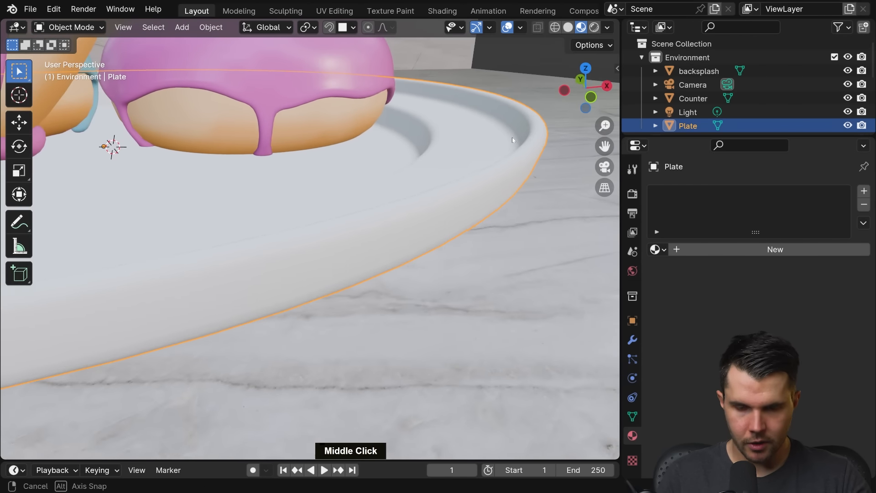
Step: Create a new material on the plate and lower its roughness to 0.167
{"action": "left_click", "coordinate": [715, 250]}
{"action": "left_click_drag", "start_coordinate": [729, 133], "coordinate": [733, 101]}
{"action": "middle_click_drag", "start_coordinate": [762, 280], "coordinate": [792, 225]}
{"action": "left_click_drag", "start_coordinate": [799, 242], "coordinate": [764, 242]}
{"action": "middle_click_drag", "start_coordinate": [445, 201], "coordinate": [447, 227]}
{"action": "middle_click_drag", "start_coordinate": [454, 219], "coordinate": [425, 213], "text": "shift"}
Step: Split the 3D viewport vertically and show the PlateCeramic001_Preview2 reference image beside the scene
{"action": "right_click", "coordinate": [322, 29]}
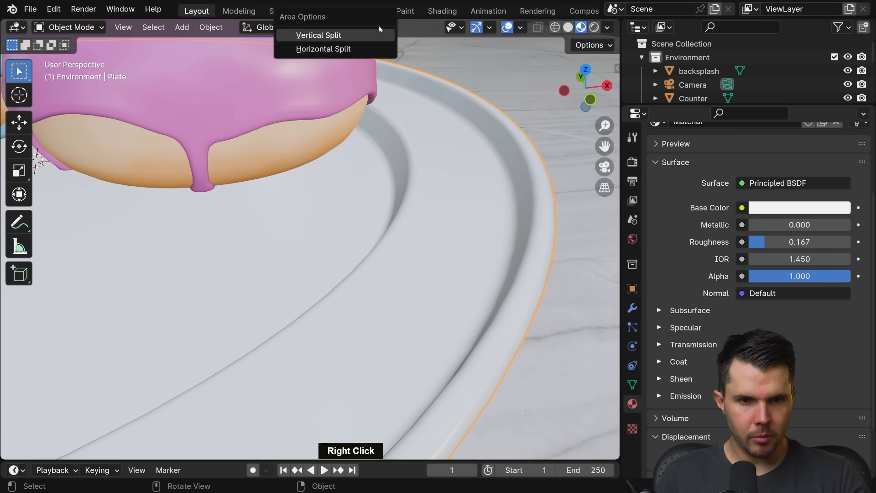
{"action": "left_click", "coordinate": [323, 34]}
{"action": "left_click", "coordinate": [333, 41]}
{"action": "middle_click_drag", "start_coordinate": [255, 219], "coordinate": [258, 201]}
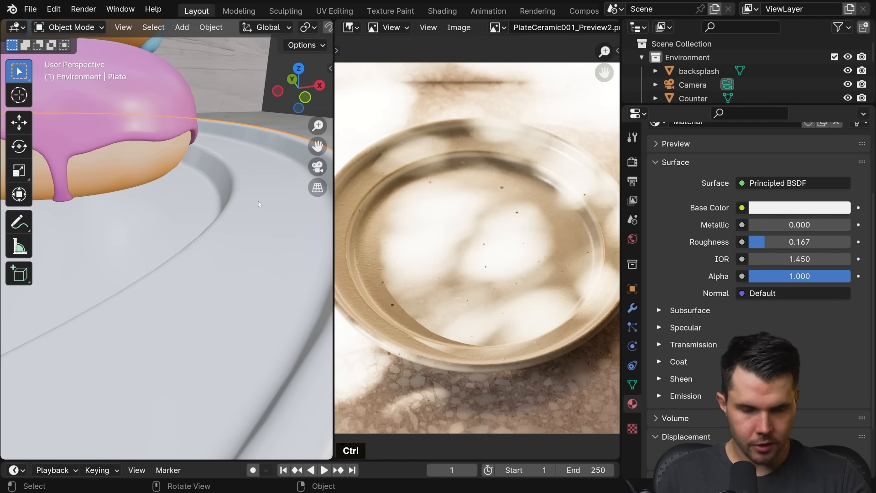
Step: Set the plate material's subsurface weight to 1, all three radius values to 1, and the scale to 0.001 m
{"action": "middle_click_drag", "start_coordinate": [786, 288], "coordinate": [753, 232]}
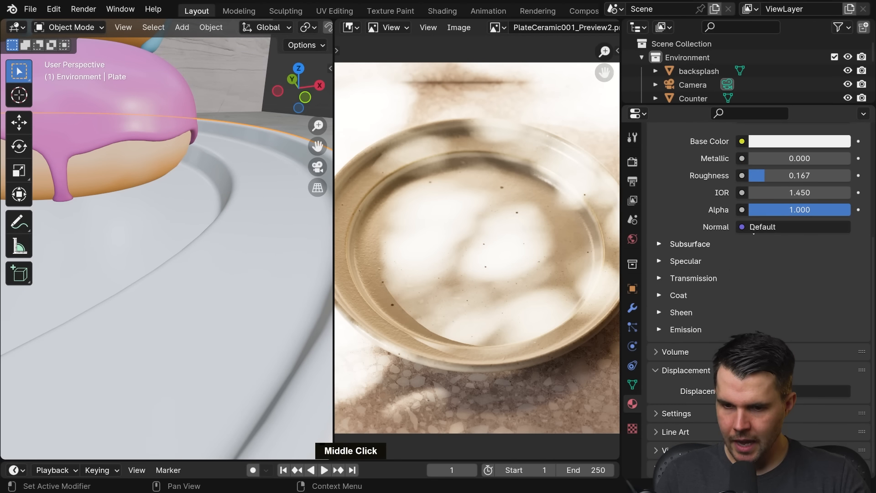
{"action": "left_click", "coordinate": [659, 243]}
{"action": "middle_click_drag", "start_coordinate": [661, 256], "coordinate": [661, 173]}
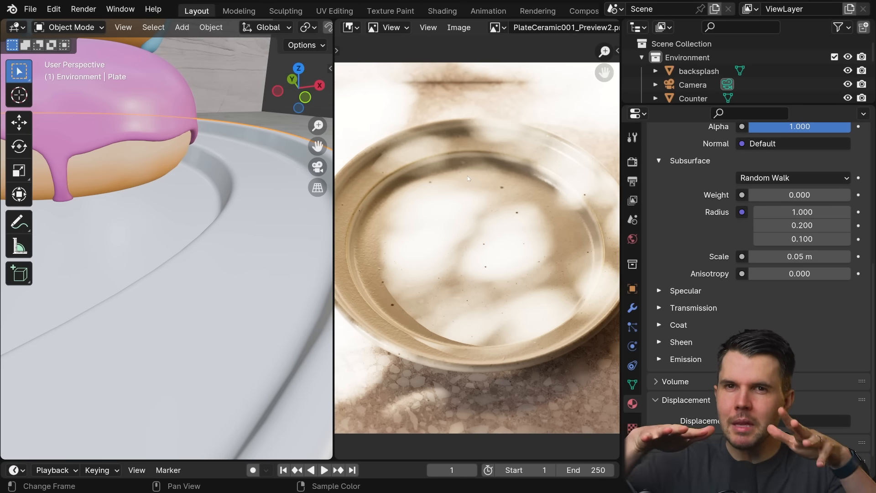
{"action": "left_click_drag", "start_coordinate": [775, 194], "coordinate": [853, 195]}
{"action": "left_click_drag", "start_coordinate": [802, 212], "coordinate": [802, 239]}
{"action": "type", "text": "1"}
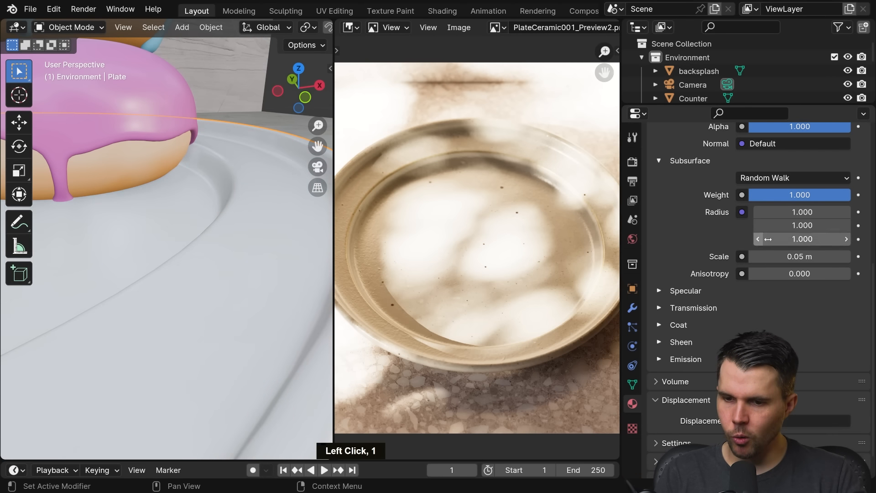
{"action": "left_click", "coordinate": [799, 257]}
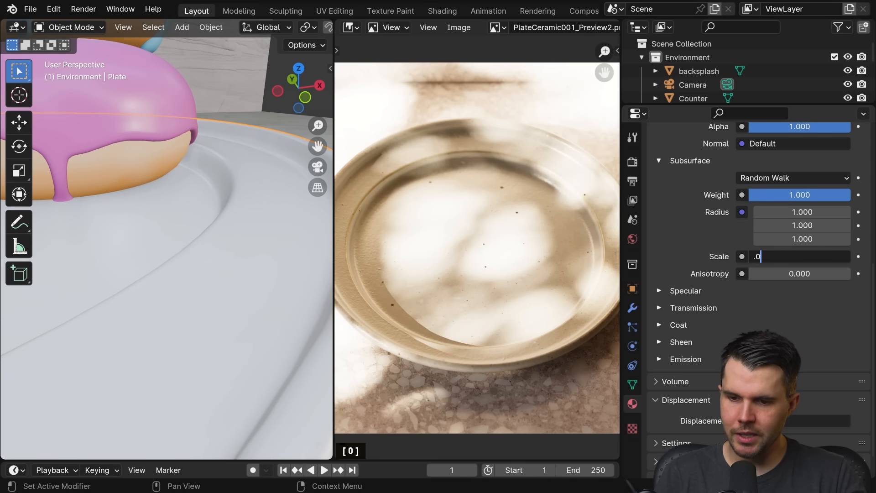
{"action": "key", "text": "Return"}
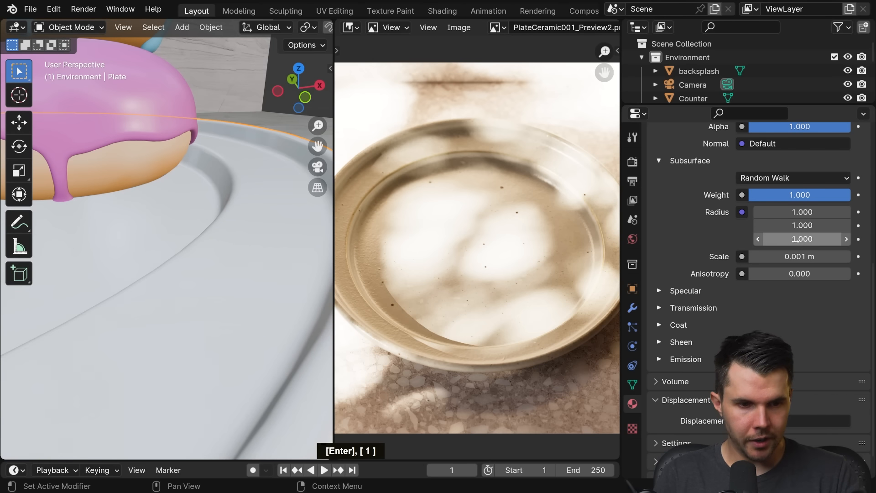
Step: Change the plate material's base color to a warm cream with hue 0.113, saturation 0.330 and value 0.716
{"action": "middle_click_drag", "start_coordinate": [210, 190], "coordinate": [316, 209], "text": "shift"}
{"action": "scroll", "coordinate": [217, 209], "scroll_direction": "down", "scroll_amount": 2}
{"action": "middle_click_drag", "start_coordinate": [648, 406], "coordinate": [792, 273]}
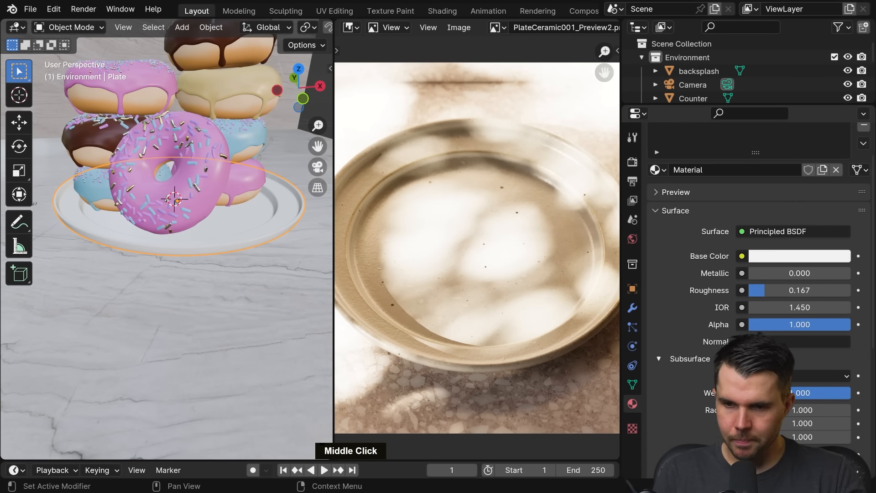
{"action": "left_click", "coordinate": [793, 256]}
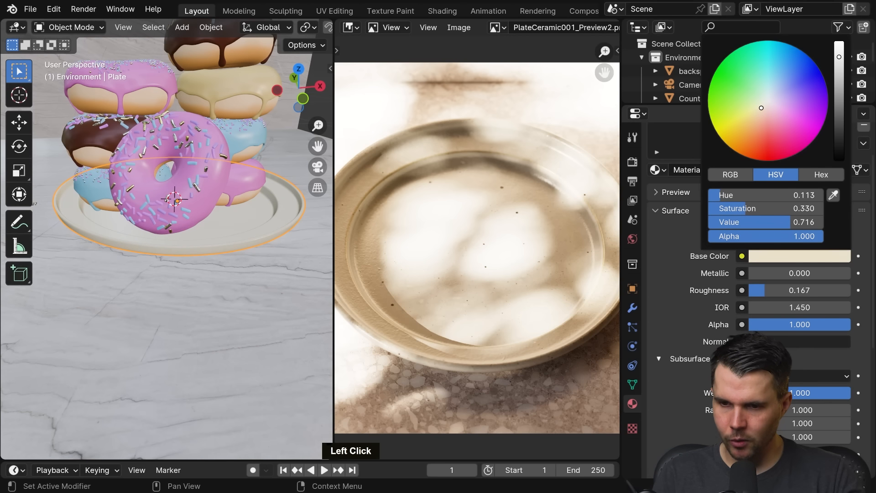
{"action": "middle_click_drag", "start_coordinate": [173, 200], "coordinate": [178, 196]}
{"action": "scroll", "coordinate": [178, 196], "scroll_direction": "down", "scroll_amount": 5}
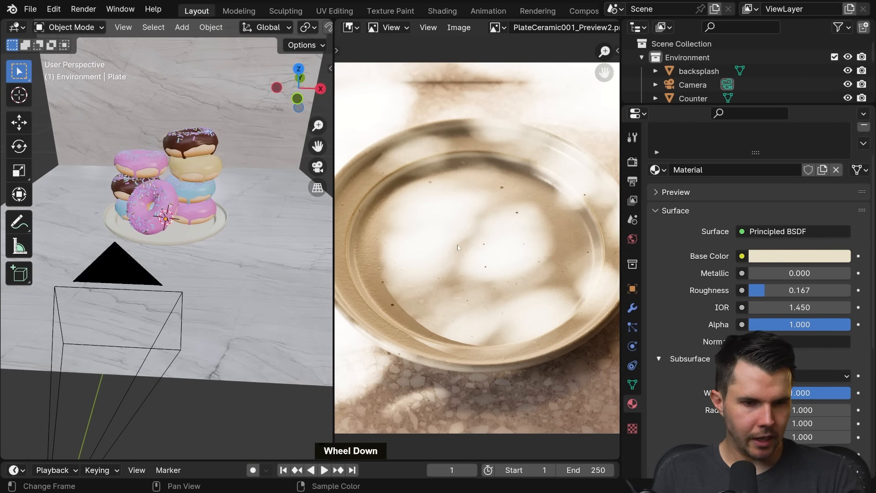
{"action": "scroll", "coordinate": [229, 247], "scroll_direction": "up", "scroll_amount": 4}
{"action": "middle_click_drag", "start_coordinate": [230, 247], "coordinate": [210, 219], "text": "shift"}
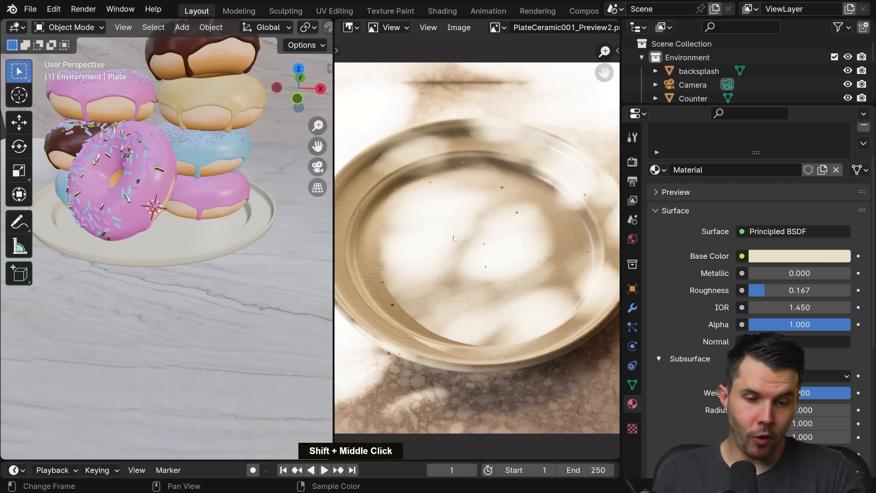